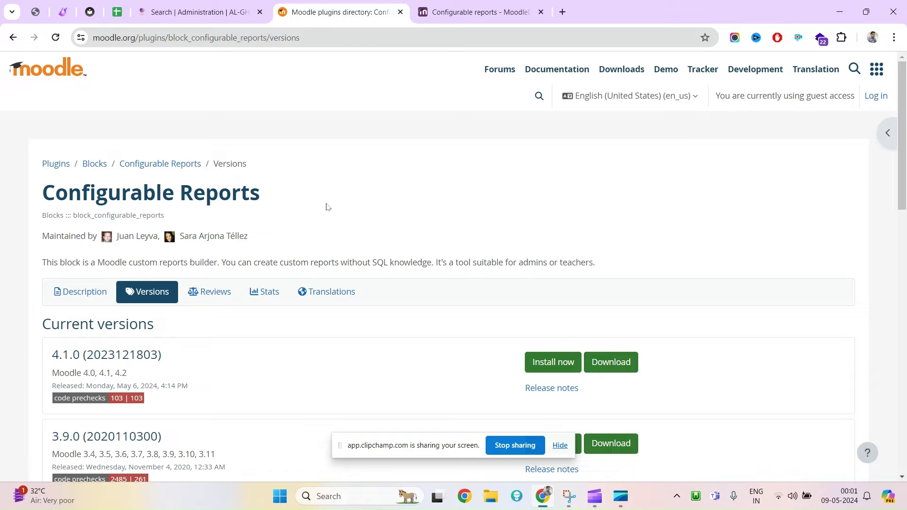
Open the plugin installation page in the Moodle site administration.
double_click(99, 190)
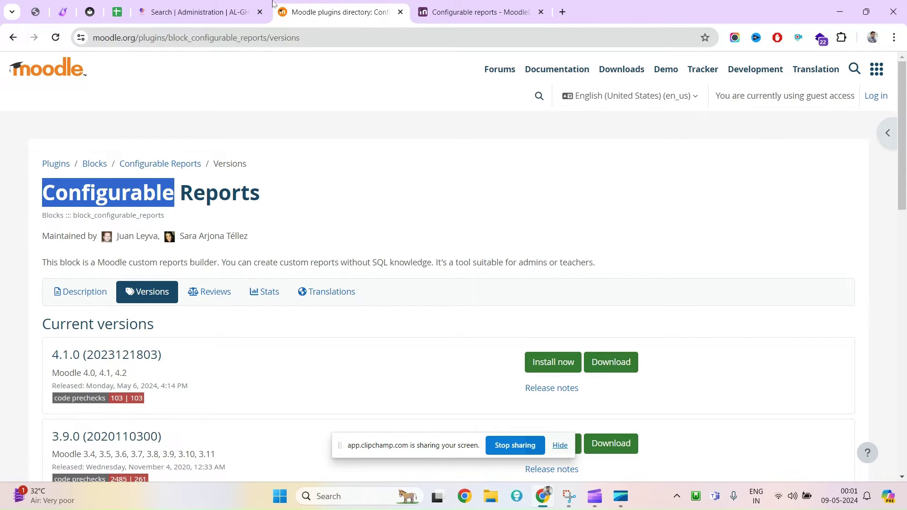
click(247, 5)
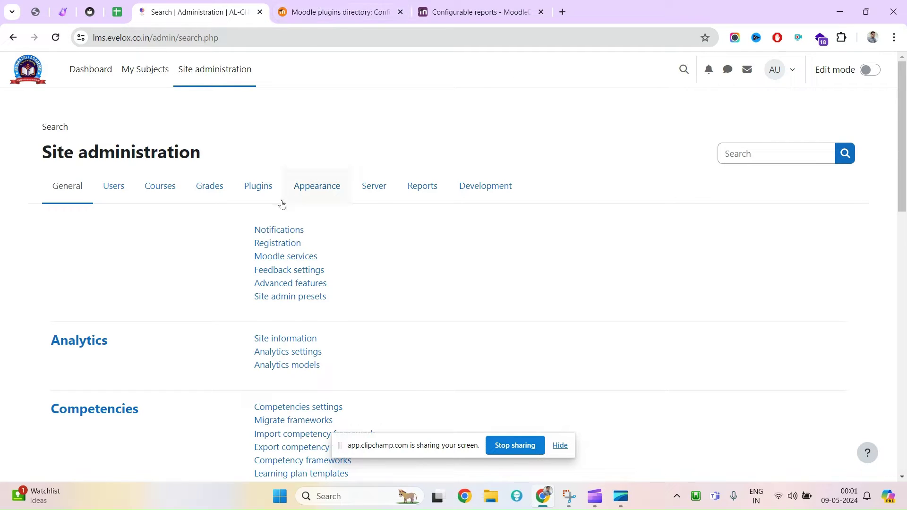
click(261, 194)
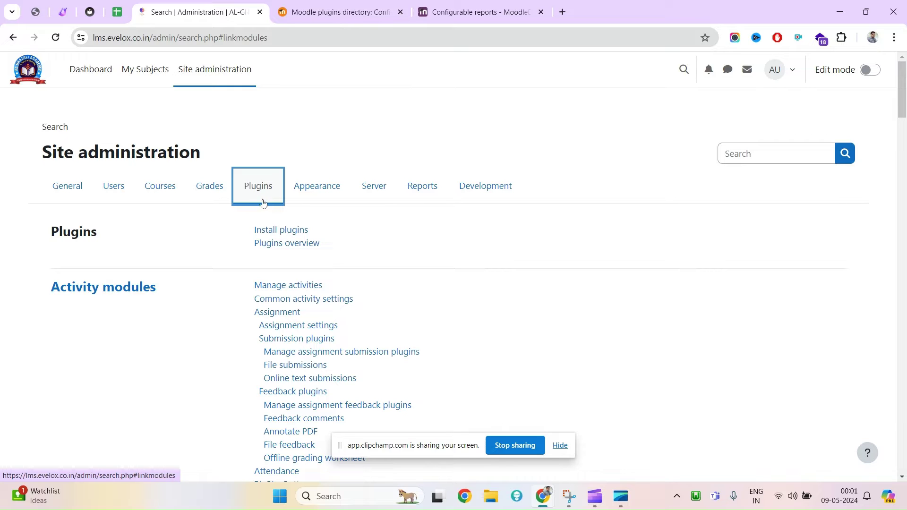
click(292, 231)
Examine the supported Moodle versions and release date of the newest Configurable Reports version in the plugins directory.
key(ctrl+Tab)
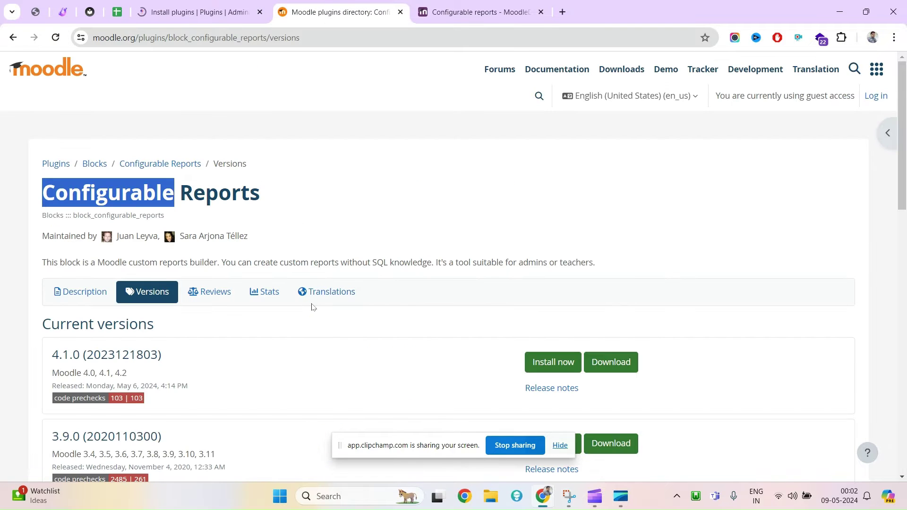
scroll(274, 250, down, 3)
scroll(278, 250, up, 3)
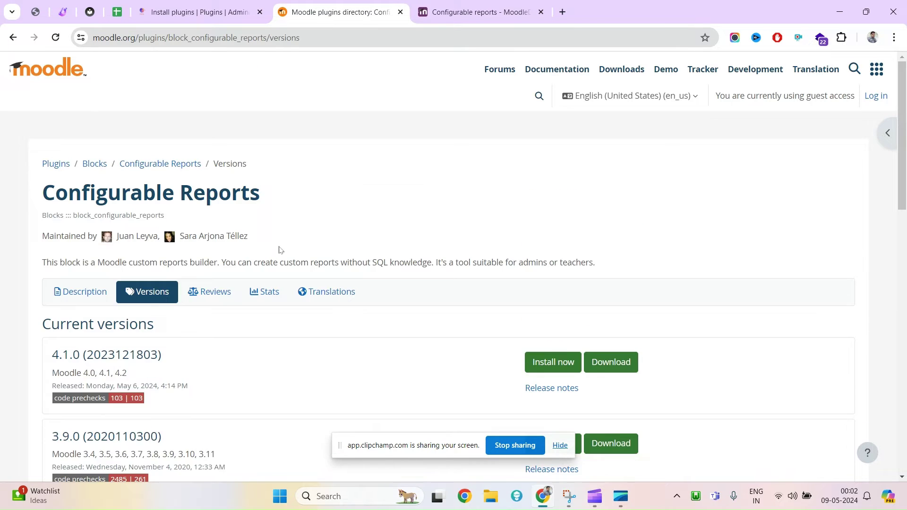
double_click(134, 186)
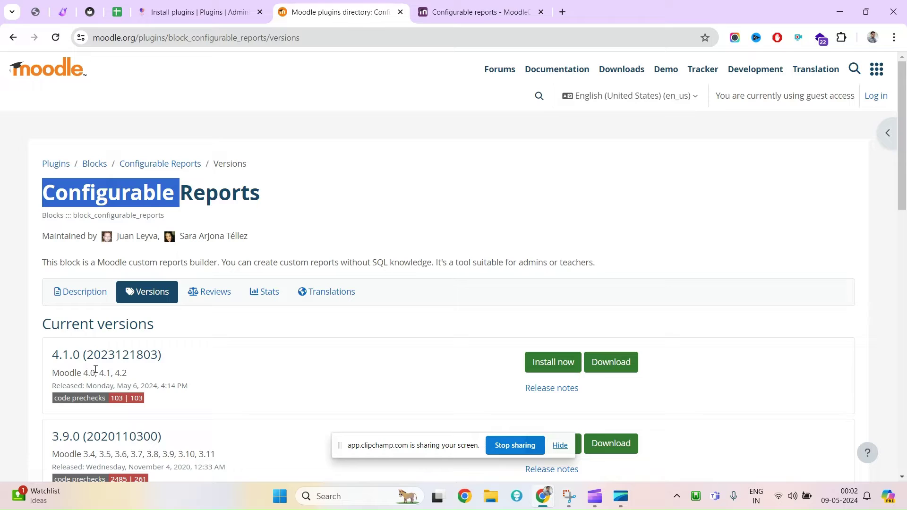
drag(86, 370, 101, 373)
double_click(122, 374)
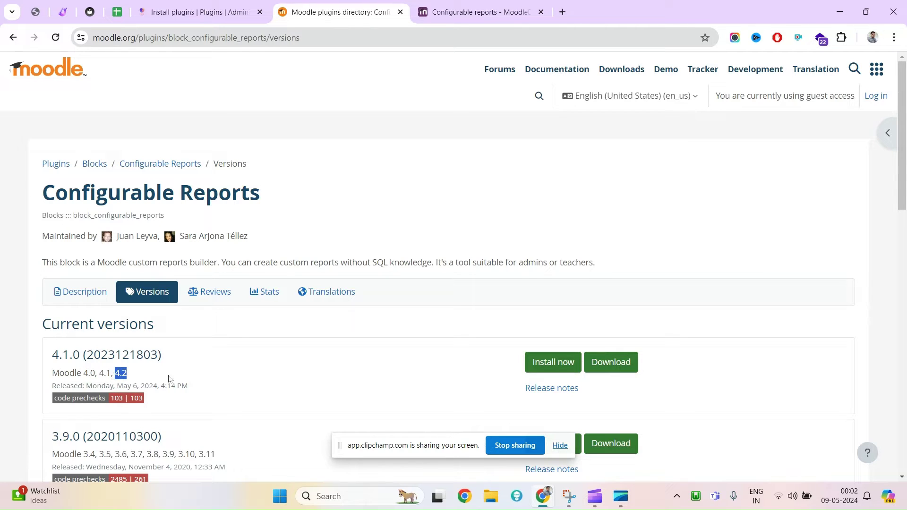
click(174, 4)
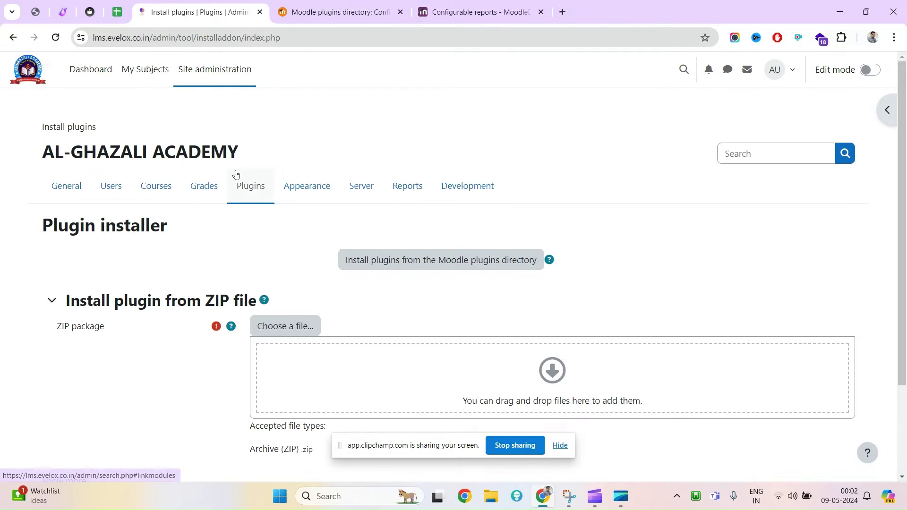
click(286, 4)
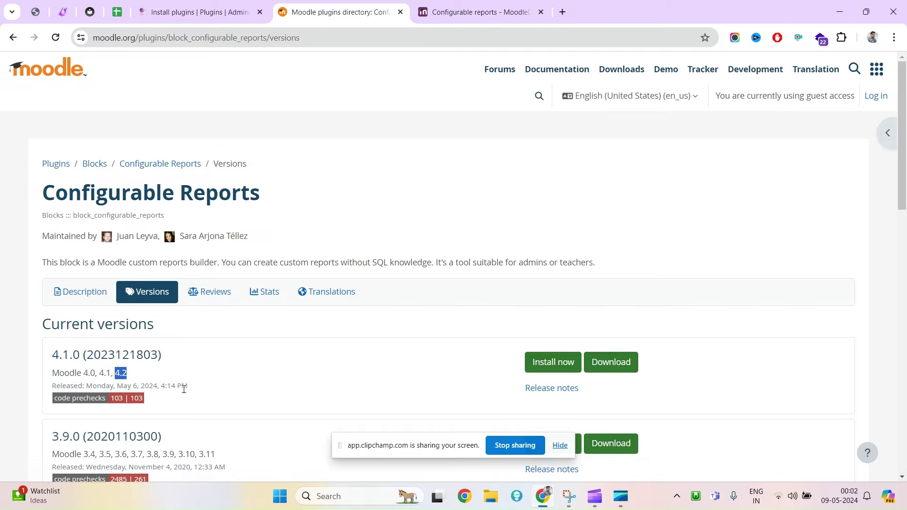
double_click(96, 386)
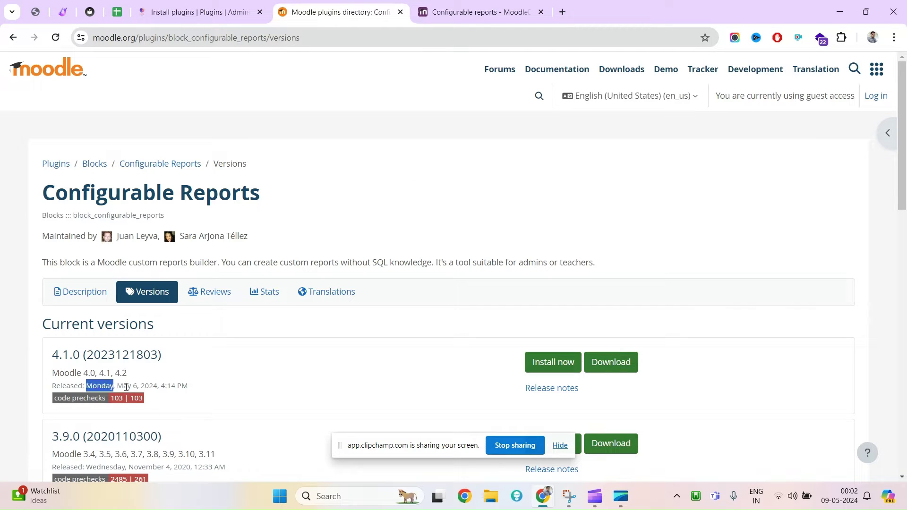
drag(117, 385, 137, 386)
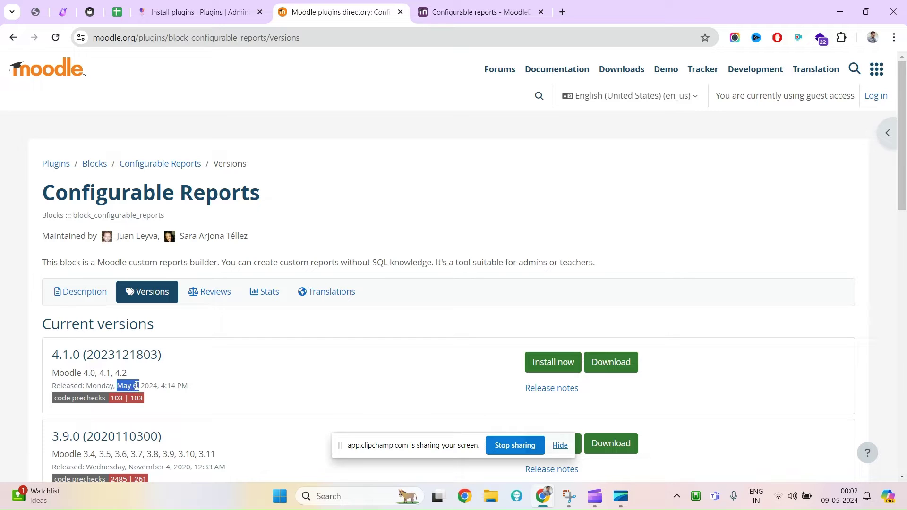
Download Configurable Reports version 4.1.0 and add the downloaded ZIP to the site's plugin installer as the ZIP package.
click(623, 363)
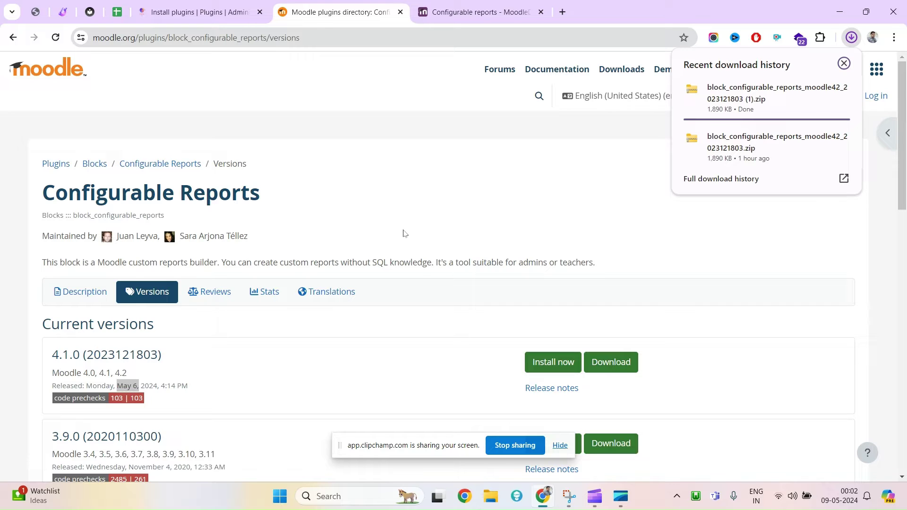
click(199, 9)
click(851, 37)
click(755, 71)
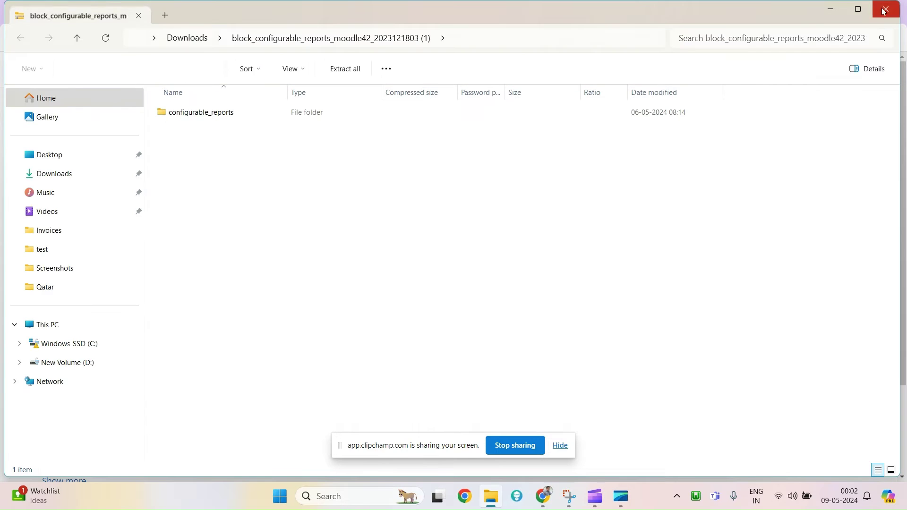
click(884, 10)
drag(765, 71, 400, 385)
click(559, 445)
Install the plugin from the added ZIP file and continue past the validation page.
scroll(454, 381, down, 2)
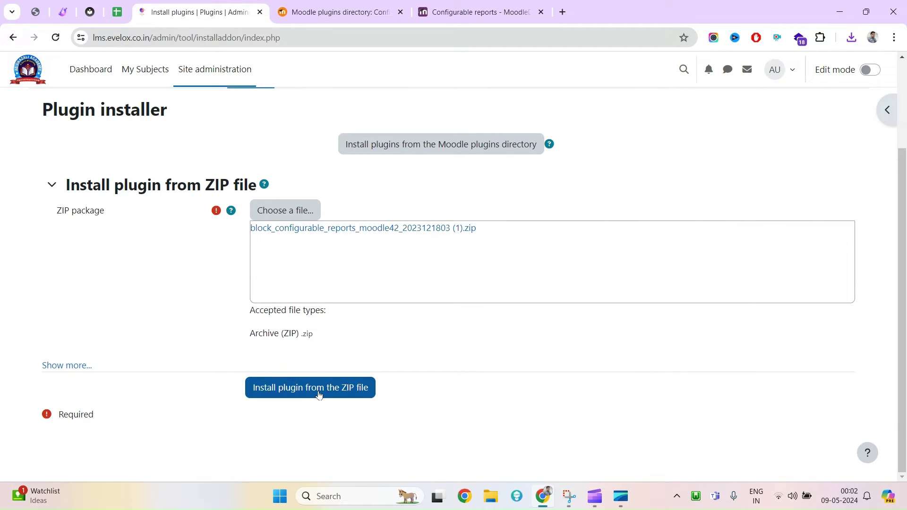
click(319, 395)
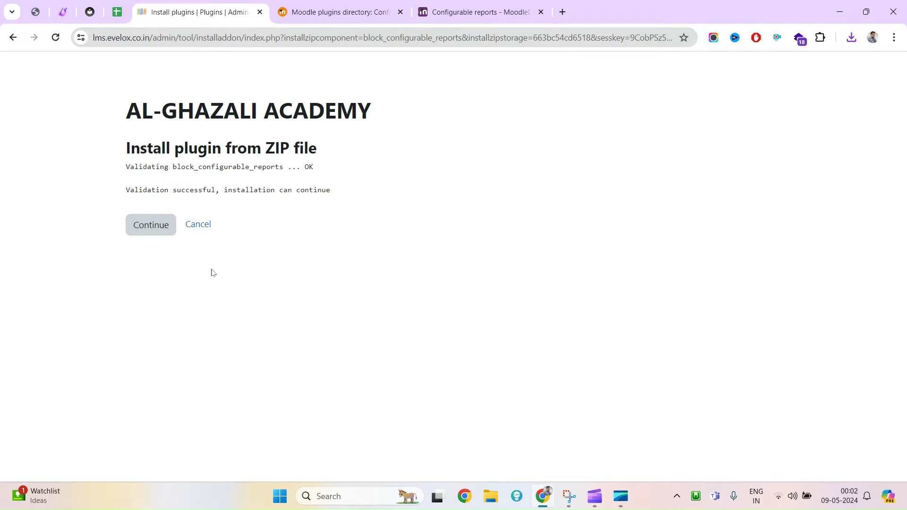
click(163, 235)
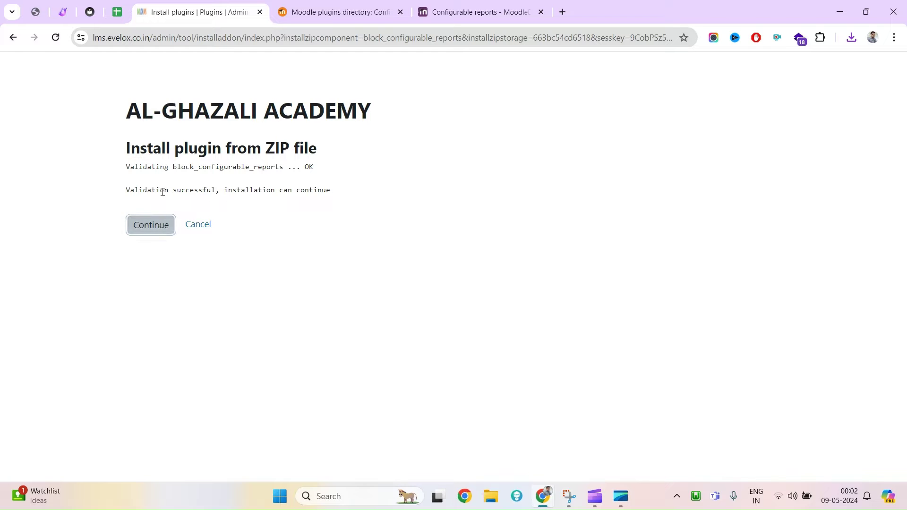
drag(155, 193, 189, 194)
click(454, 6)
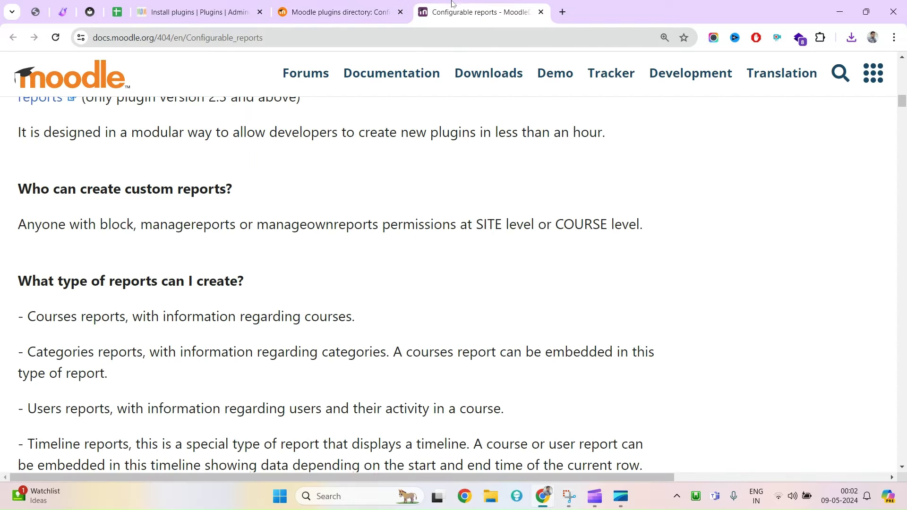
click(333, 5)
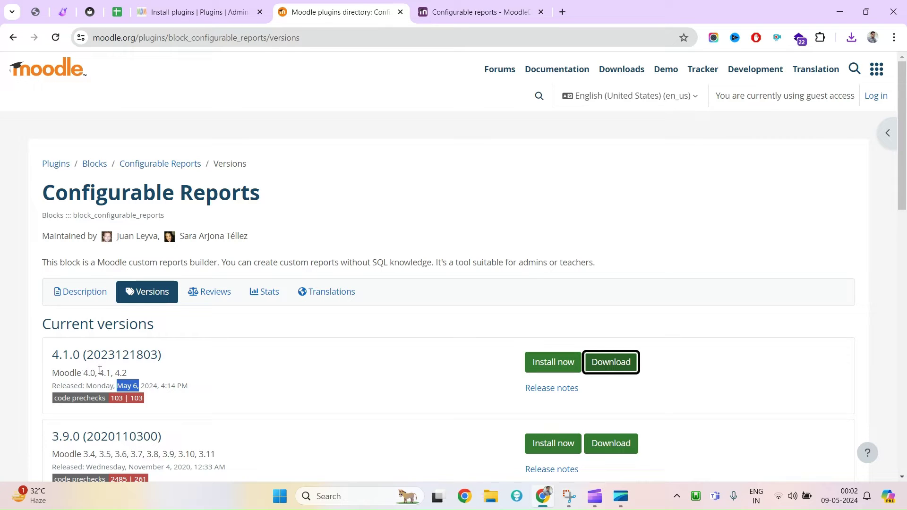
double_click(121, 373)
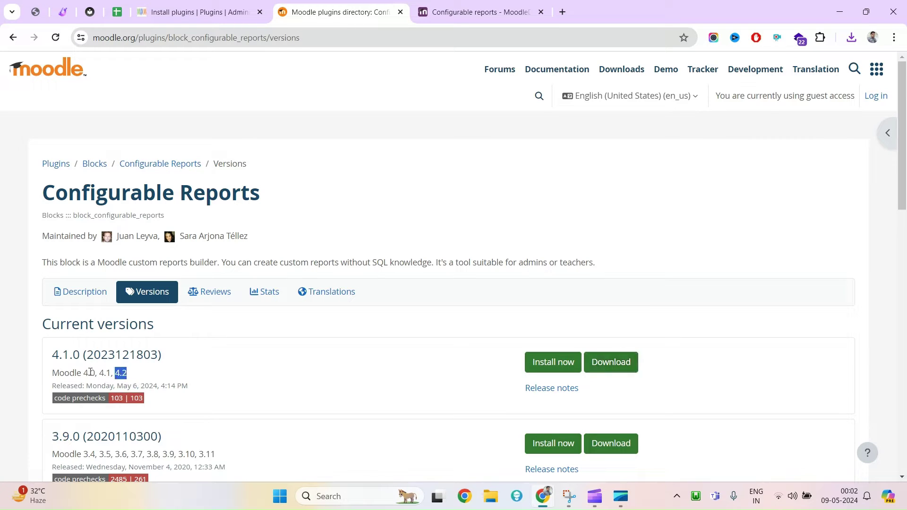
click(217, 4)
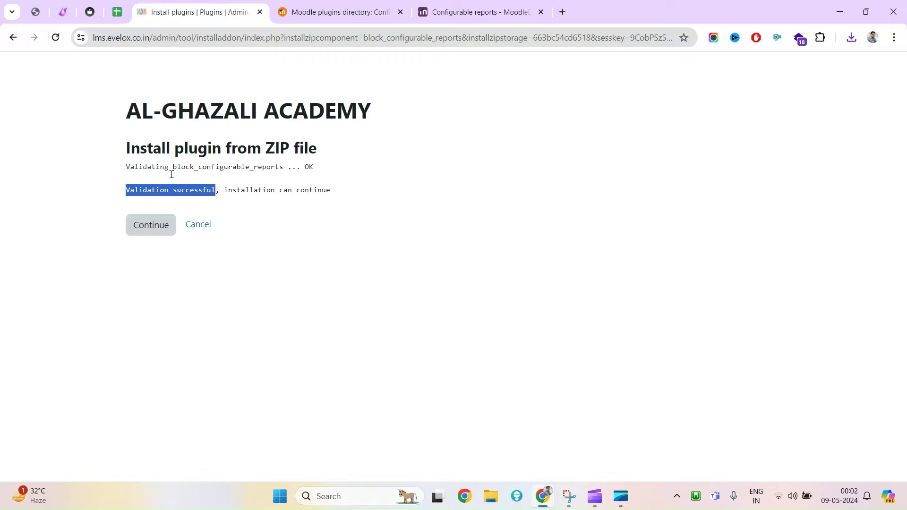
click(148, 235)
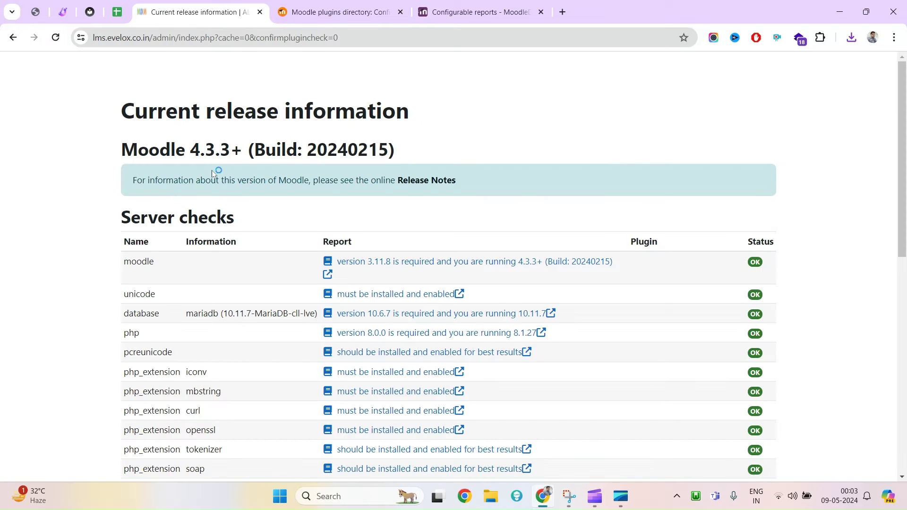
Accept the server checks and plugins check, and run the Moodle upgrade through to the new Configurable Reports settings.
double_click(197, 148)
scroll(320, 235, down, 10)
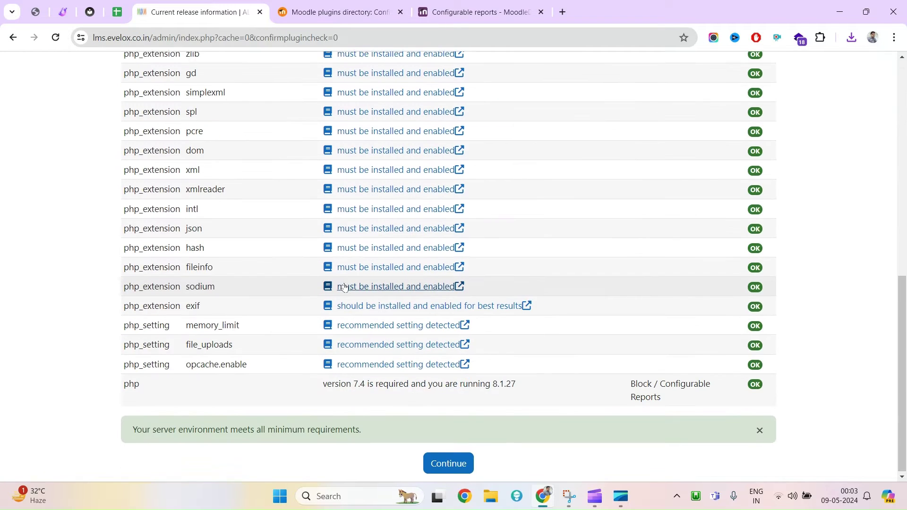
click(449, 468)
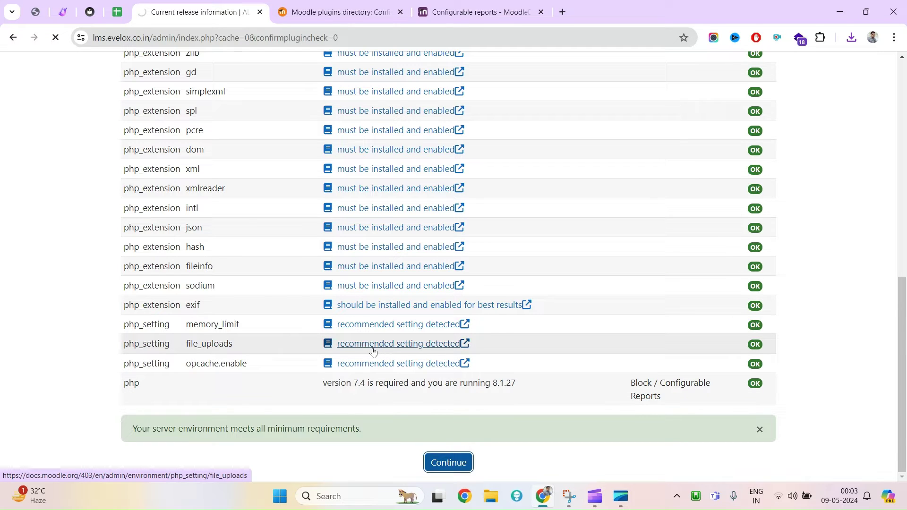
scroll(424, 377, down, 15)
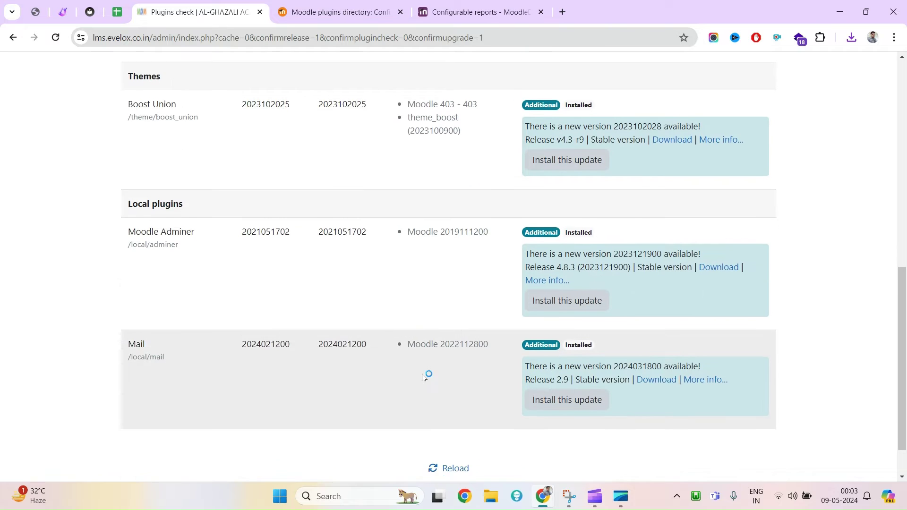
click(451, 466)
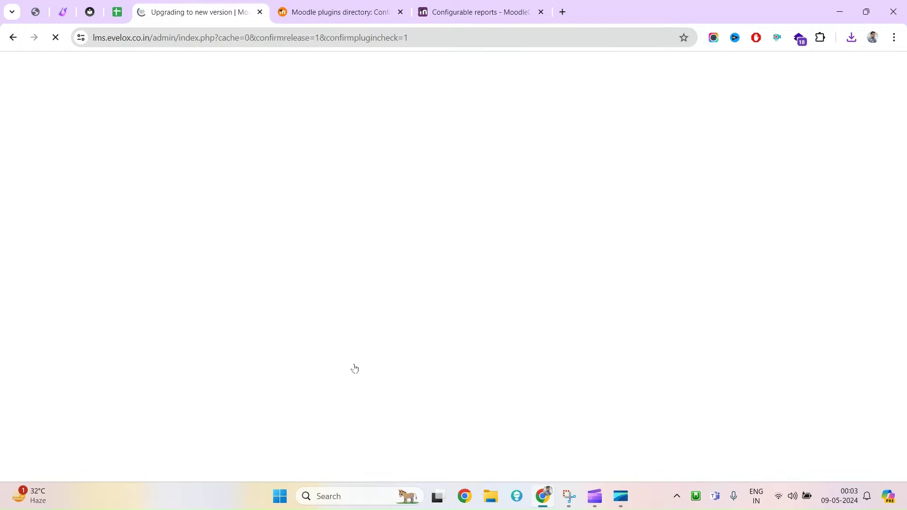
click(450, 233)
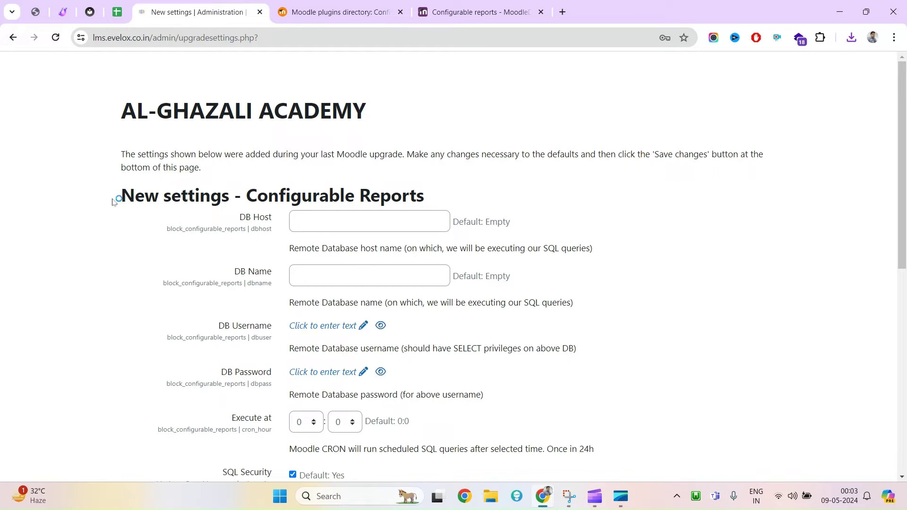
Review the new Configurable Reports settings and try to save them with their default values.
scroll(344, 220, down, 8)
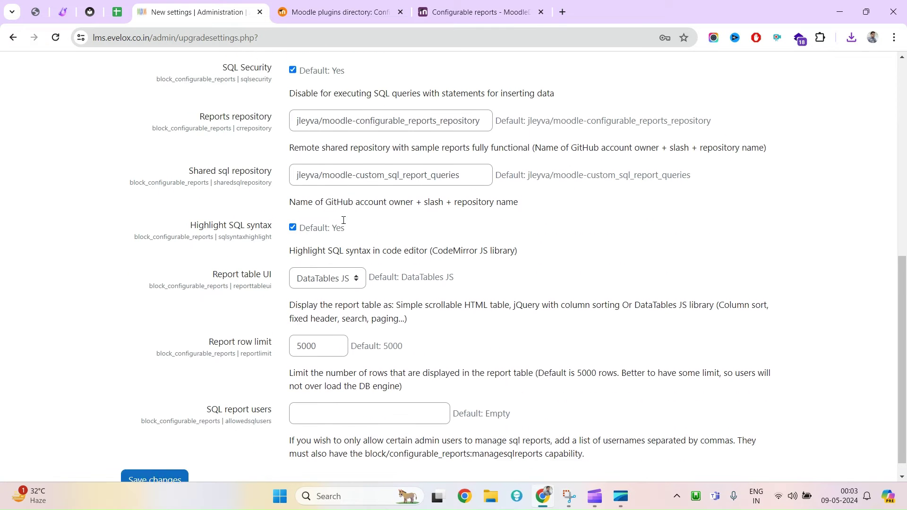
scroll(345, 217, up, 9)
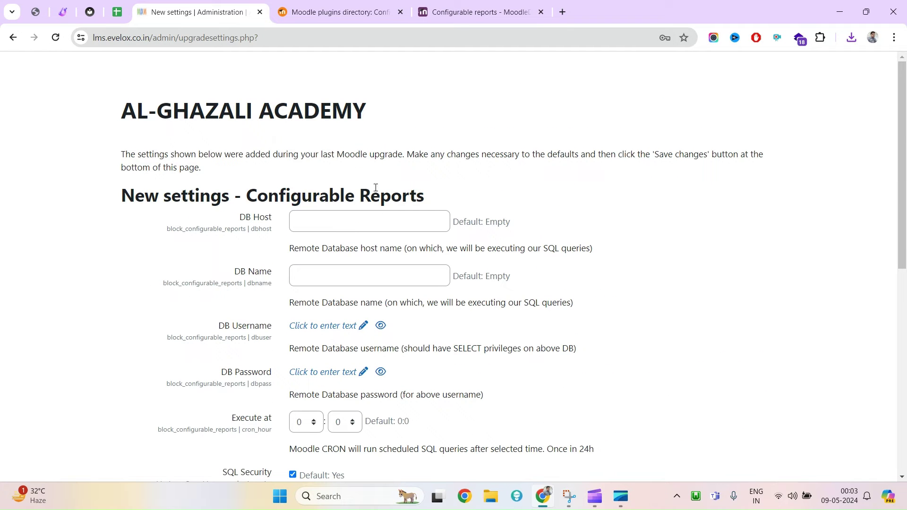
drag(247, 196, 424, 197)
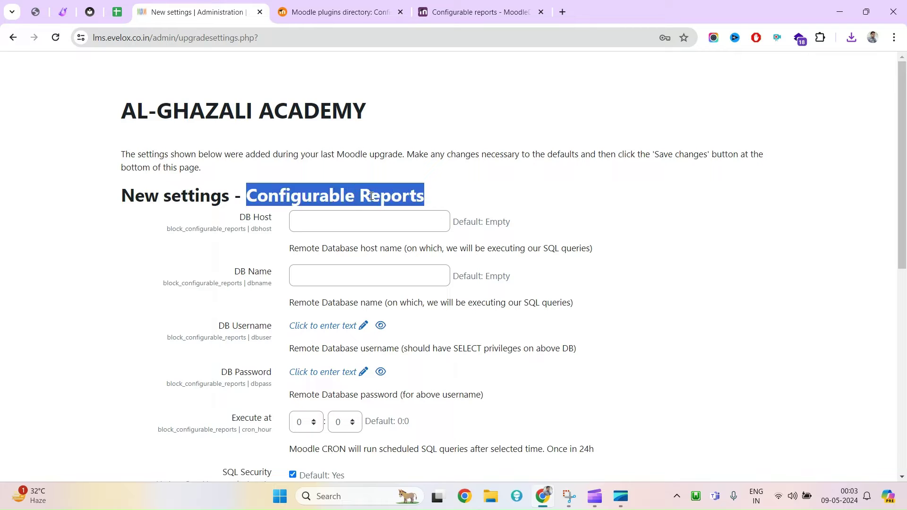
double_click(219, 39)
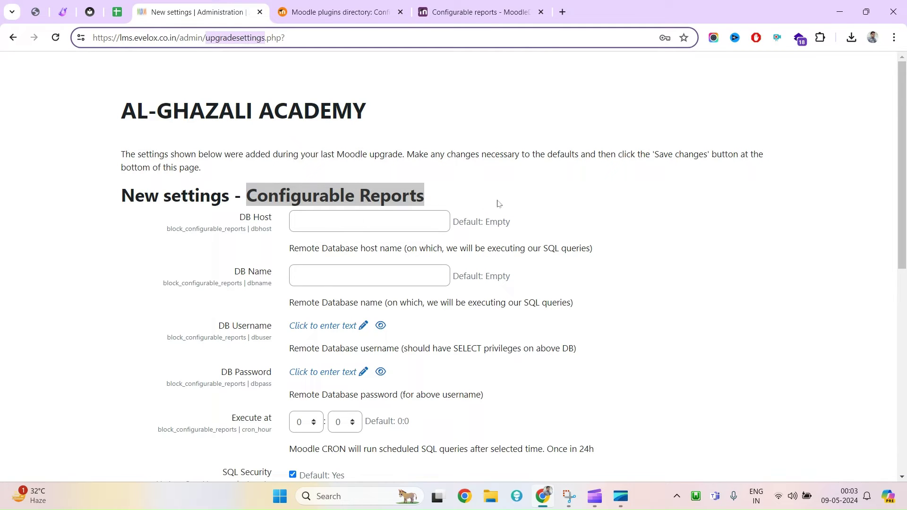
click(500, 221)
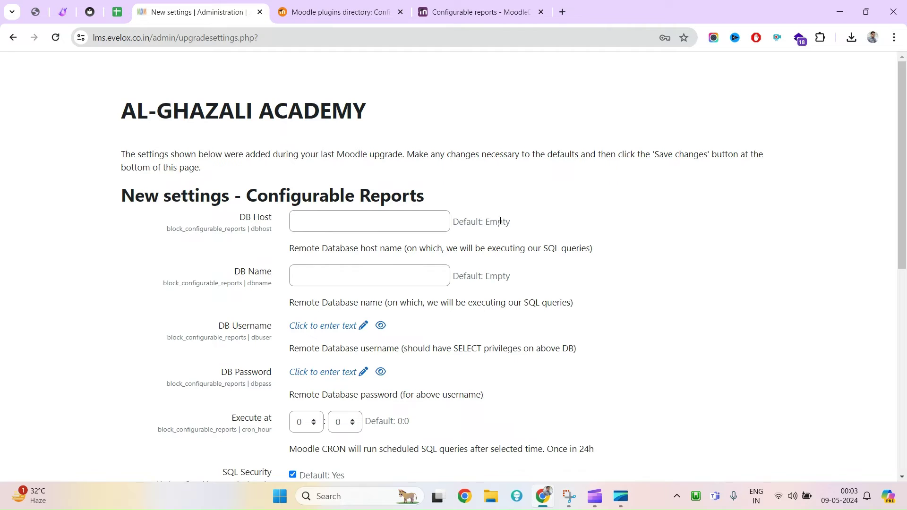
scroll(500, 221, down, 9)
click(172, 462)
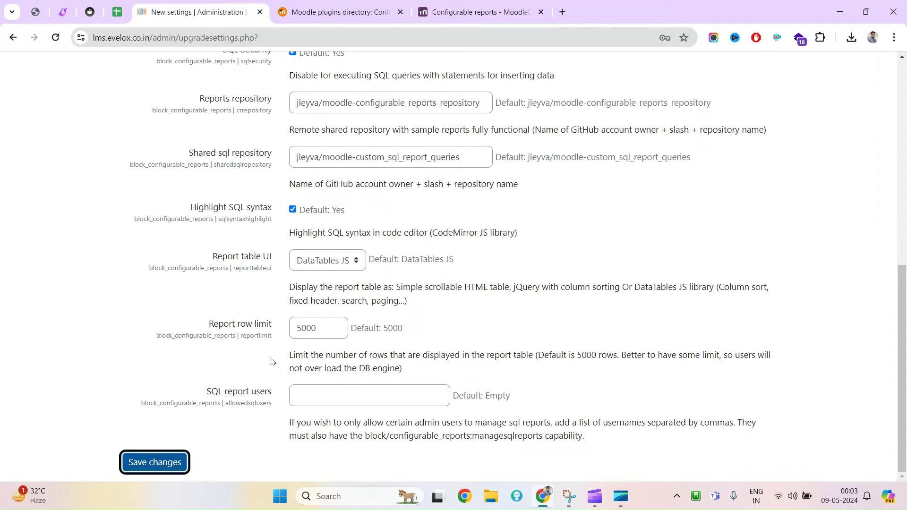
Check the Report table UI options and choose DataTables JS.
scroll(274, 362, up, 1)
drag(213, 316, 261, 315)
click(336, 324)
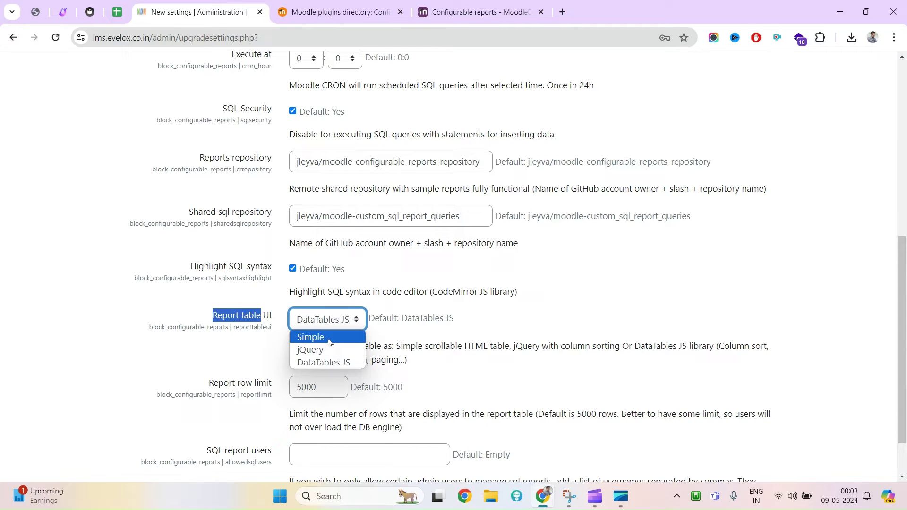
click(332, 362)
click(340, 334)
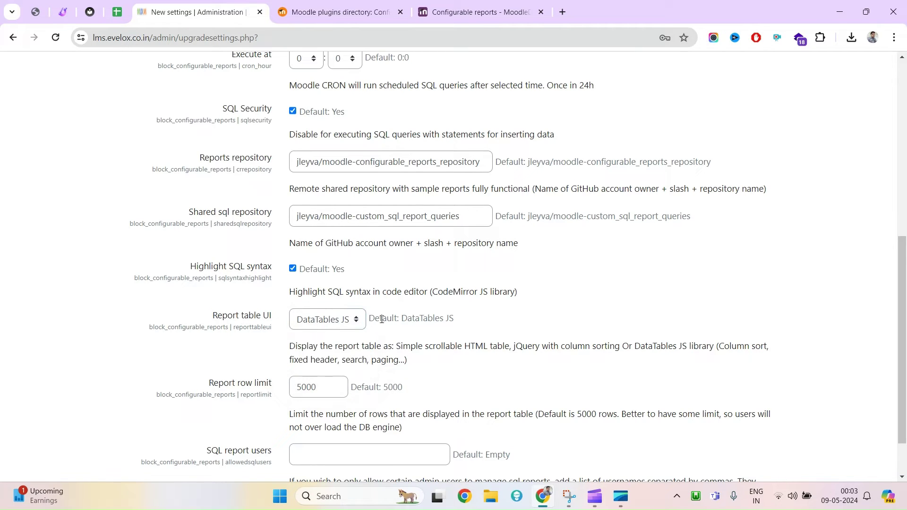
drag(417, 318, 461, 322)
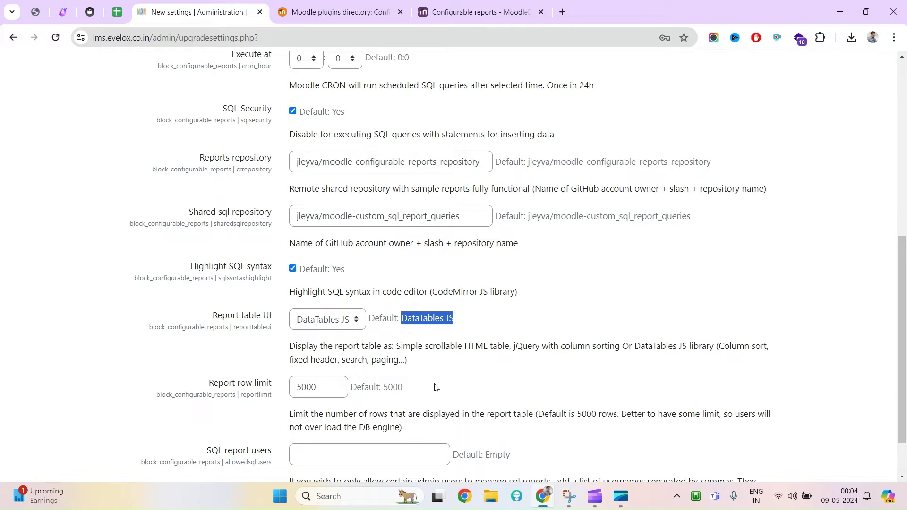
Review the Report row limit and the SQL report users setting with its description of allowed admin usernames.
scroll(418, 354, down, 2)
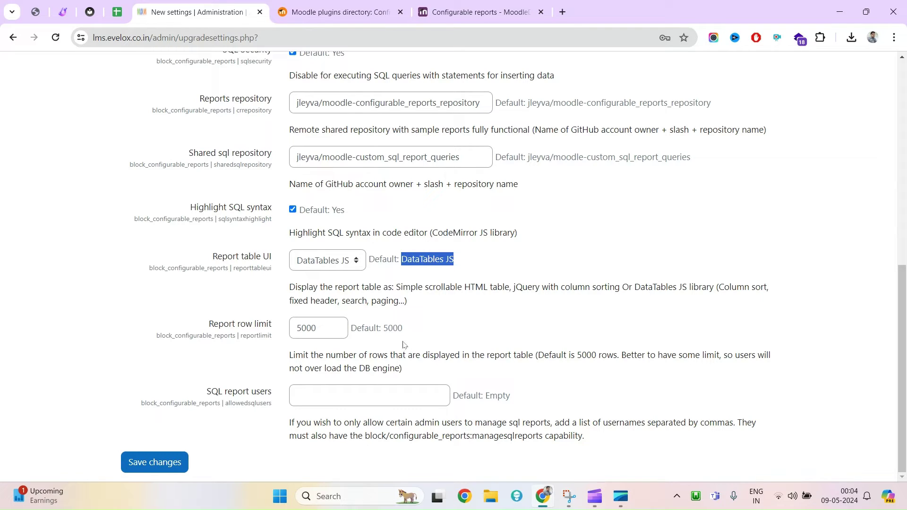
click(293, 420)
drag(208, 393, 265, 396)
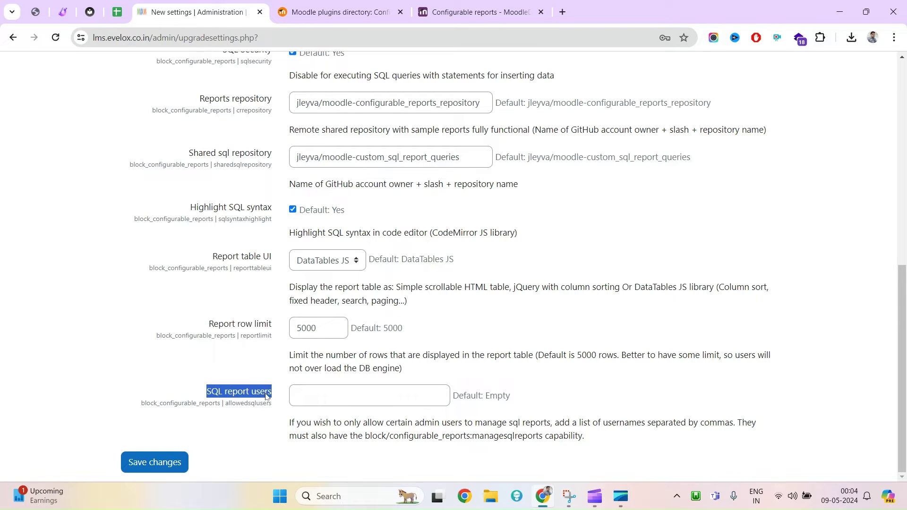
click(238, 403)
double_click(238, 403)
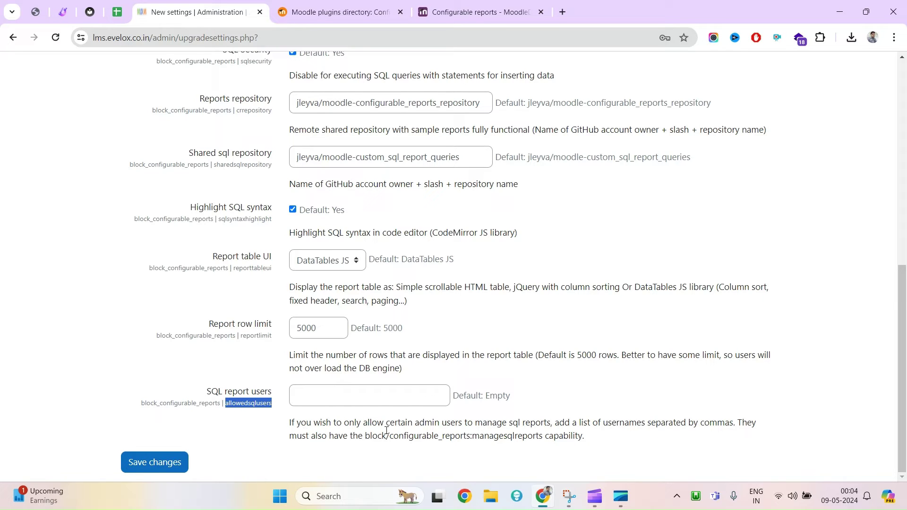
double_click(499, 423)
drag(498, 424, 680, 424)
double_click(619, 424)
click(348, 390)
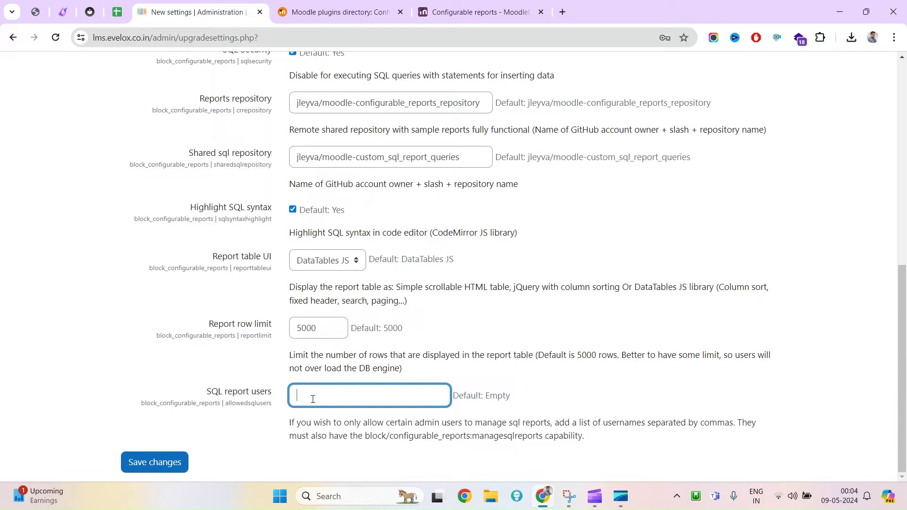
text(admi)
text(n2, smi)
text(admin)
key(BackSpace)
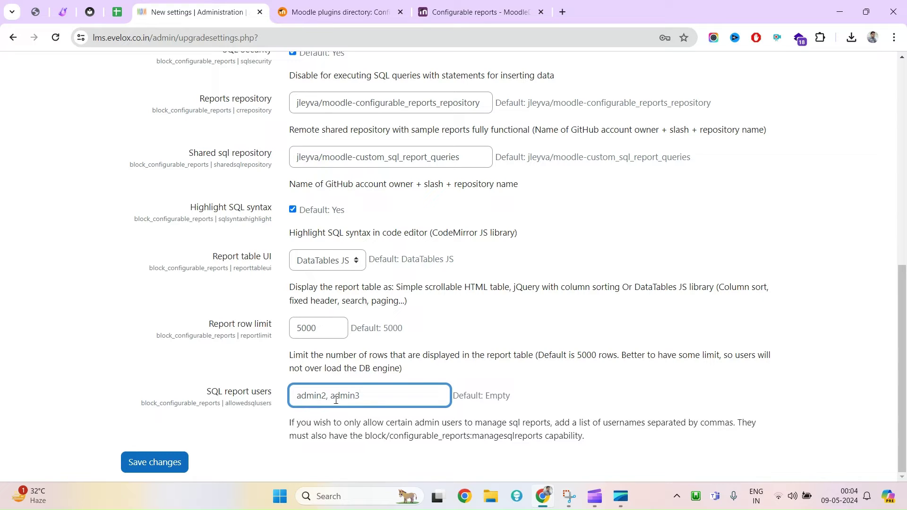
key(ctrl+shift+Left)
key(ctrl+shift+Left)
key(BackSpace)
Save the new Configurable Reports settings and check the plugin's type on its Moodle plugins directory page.
click(157, 463)
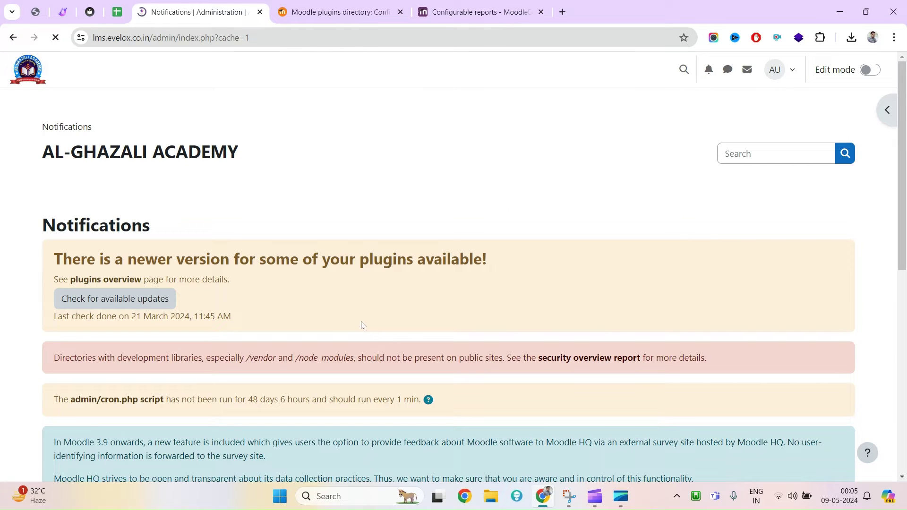
click(327, 4)
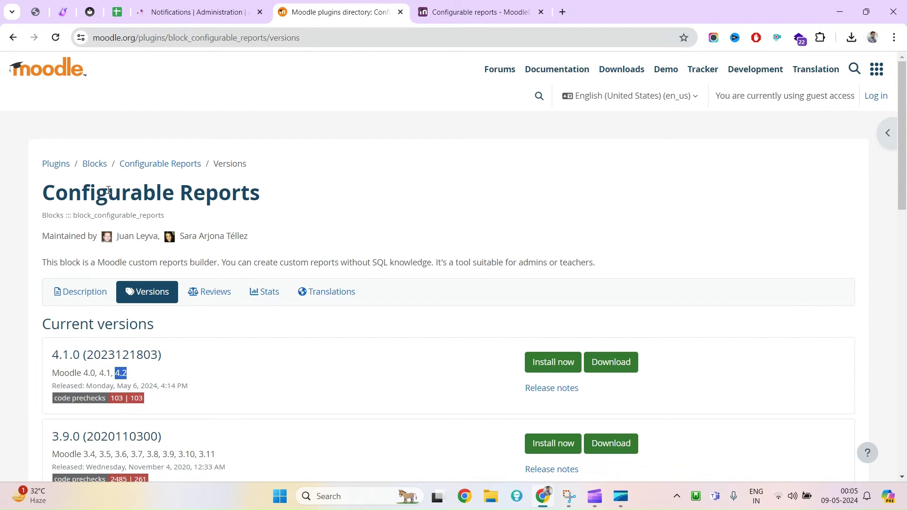
drag(110, 167, 83, 165)
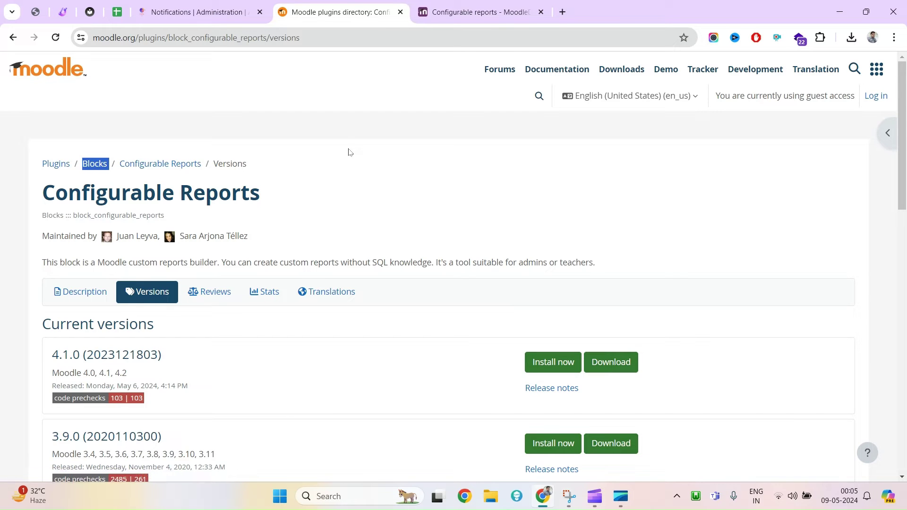
Return to the Moodle site, open the Dashboard with its block drawer, and turn on edit mode.
click(207, 12)
scroll(202, 275, down, 15)
scroll(180, 170, up, 15)
click(91, 70)
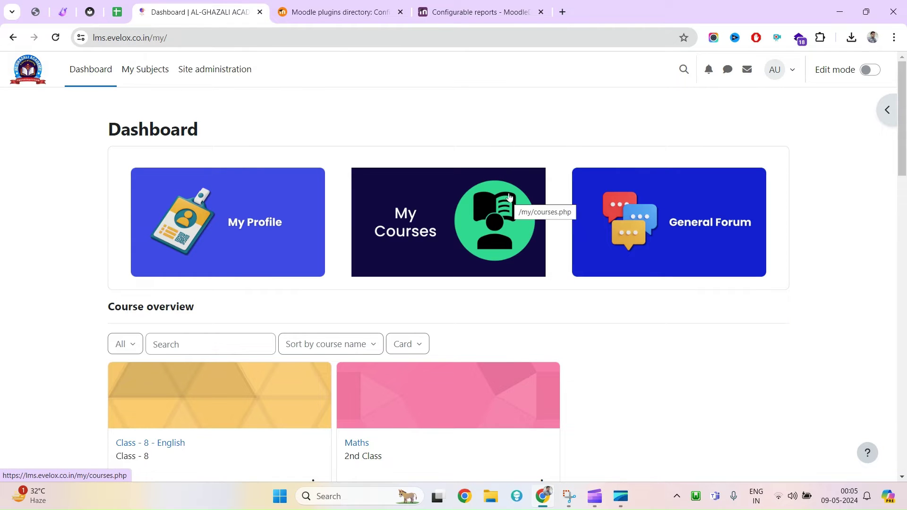
click(886, 110)
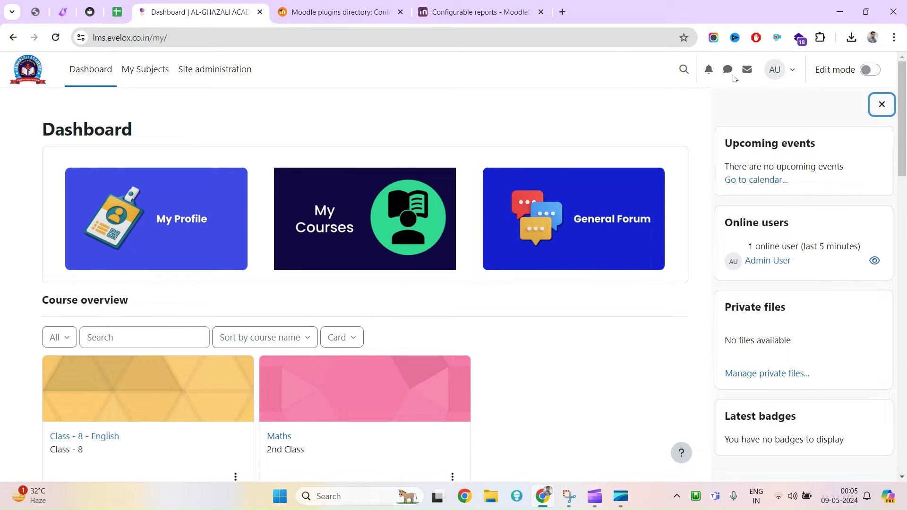
click(642, 98)
click(865, 71)
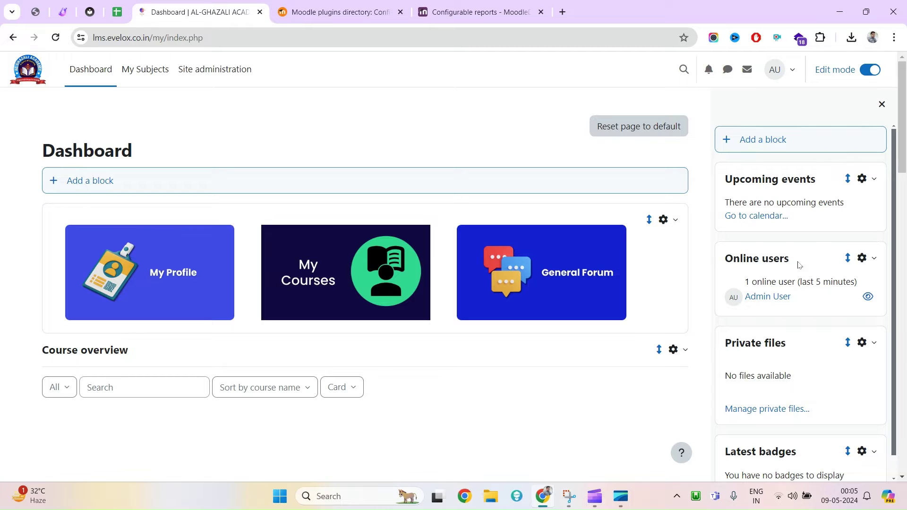
Add a Configurable Reports block to the Dashboard's main content area.
click(101, 181)
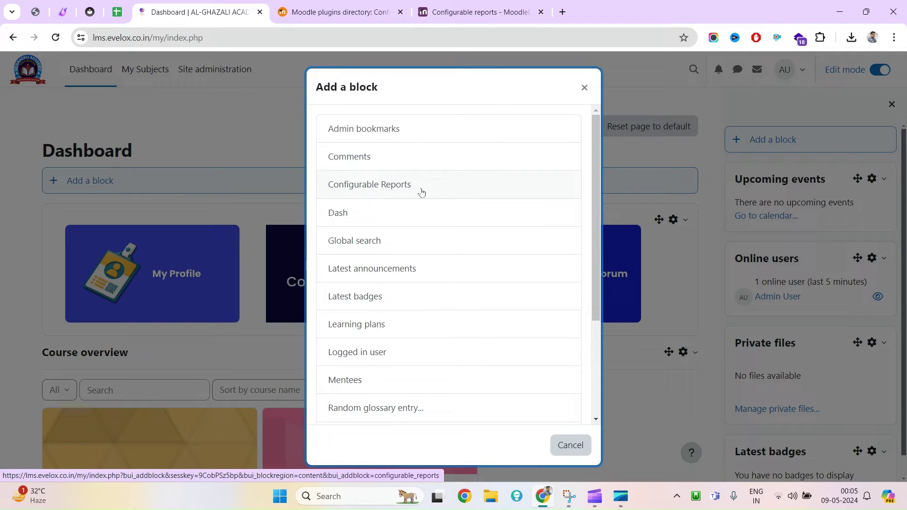
click(383, 189)
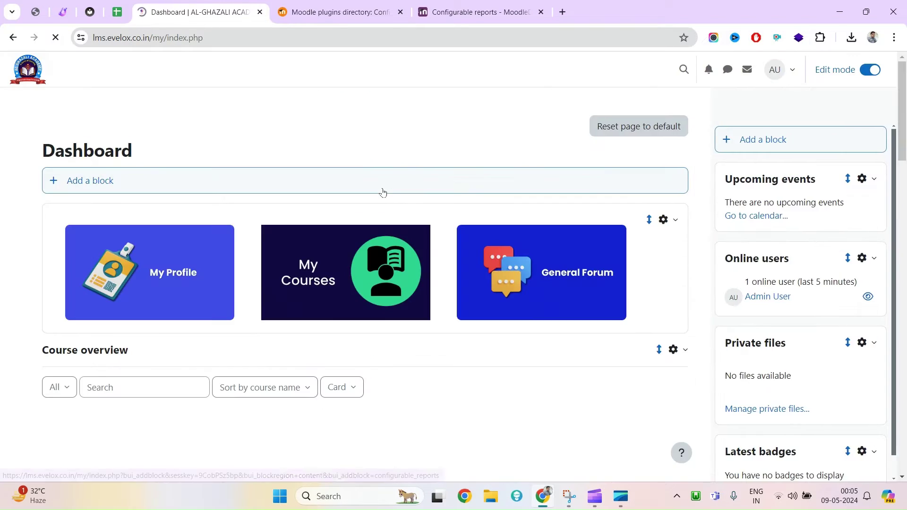
scroll(451, 229, down, 15)
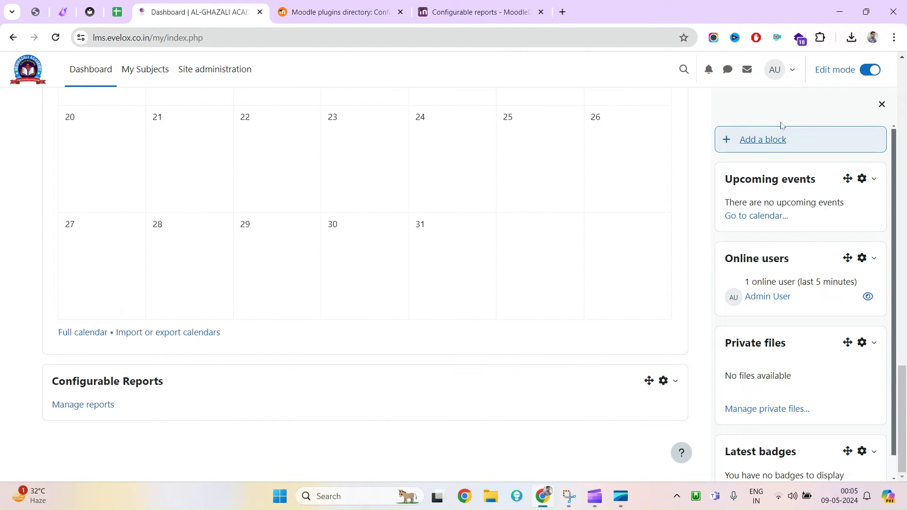
Close the block drawer and turn off edit mode on the Dashboard.
click(875, 108)
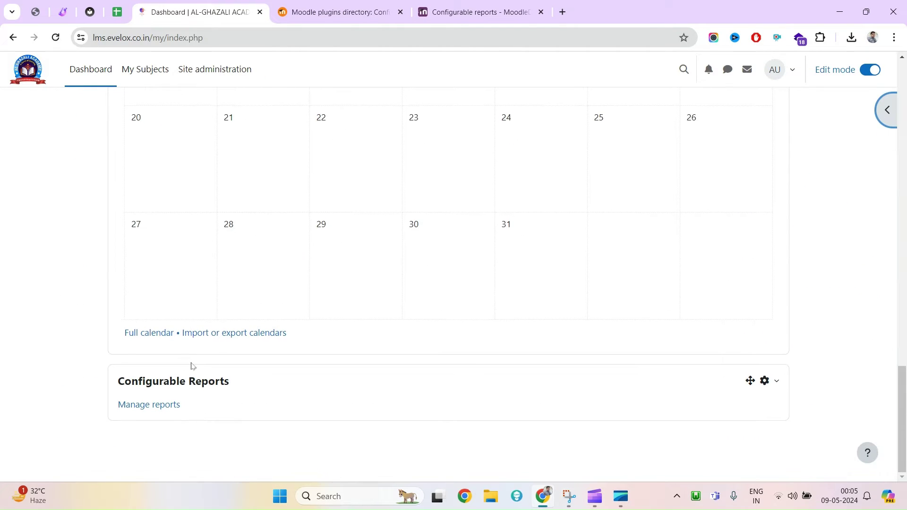
click(871, 69)
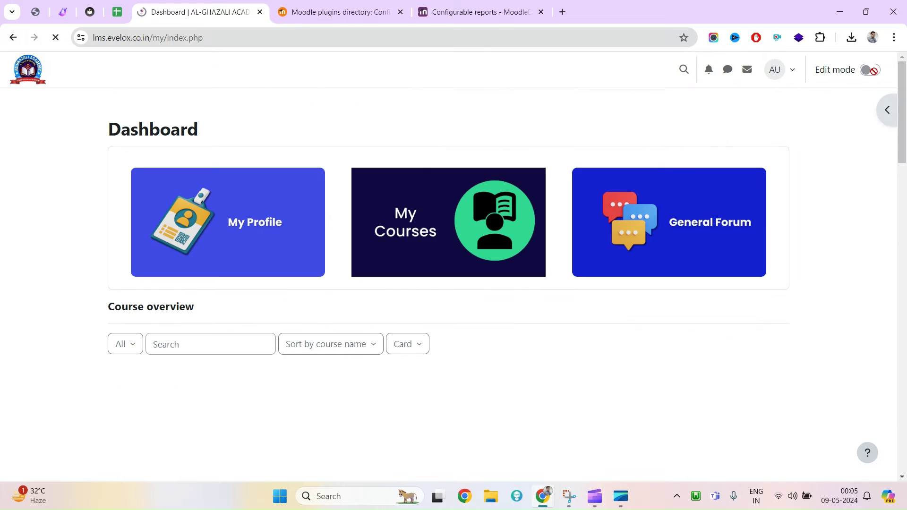
scroll(571, 277, down, 15)
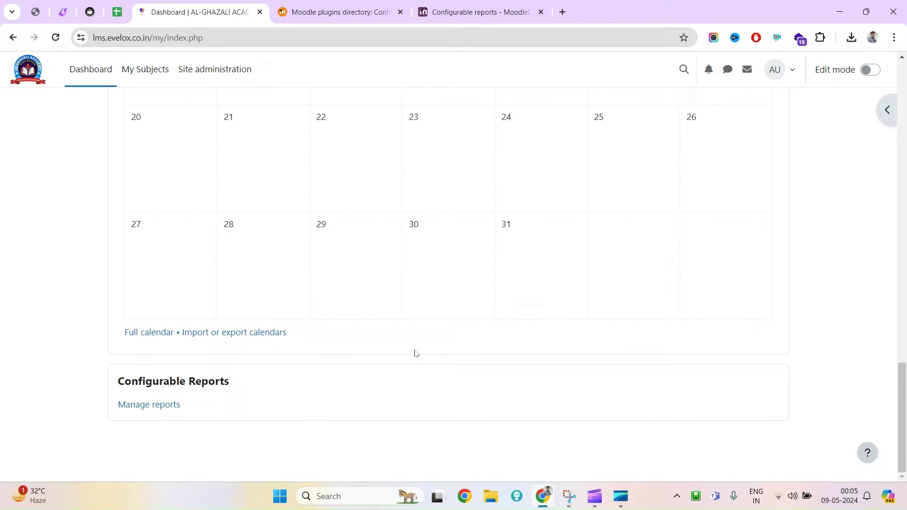
Open Manage reports from the Configurable Reports block on the Dashboard.
drag(118, 381, 202, 379)
click(227, 414)
drag(203, 403, 118, 405)
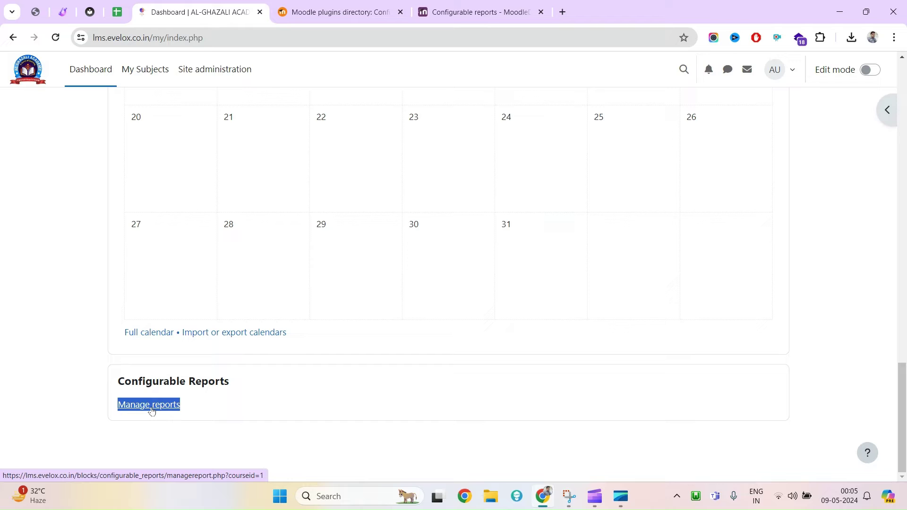
click(151, 409)
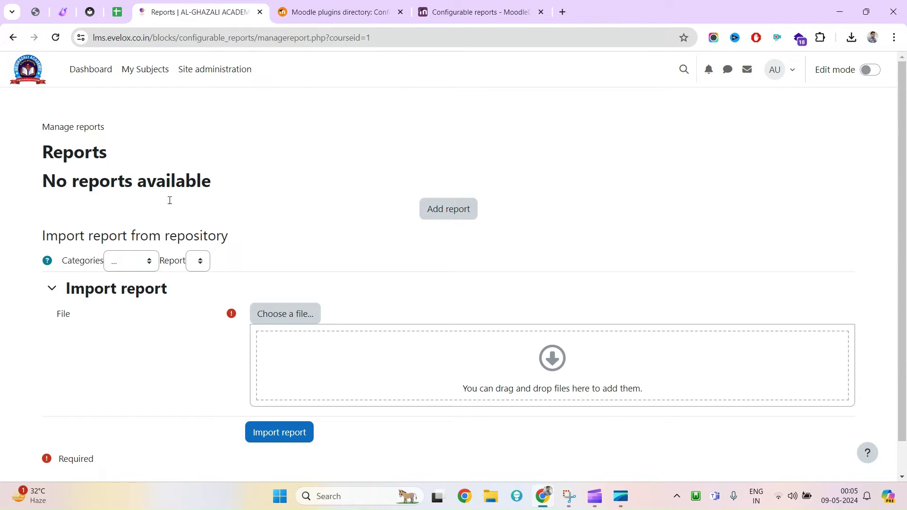
Examine the Reports page and the category and report choices for importing from the repository.
double_click(49, 150)
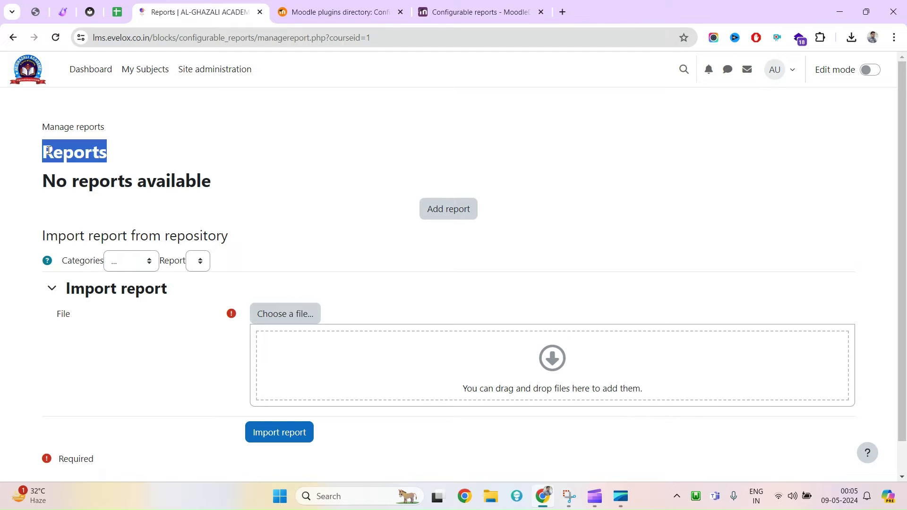
drag(42, 182, 143, 196)
drag(43, 236, 109, 258)
click(110, 258)
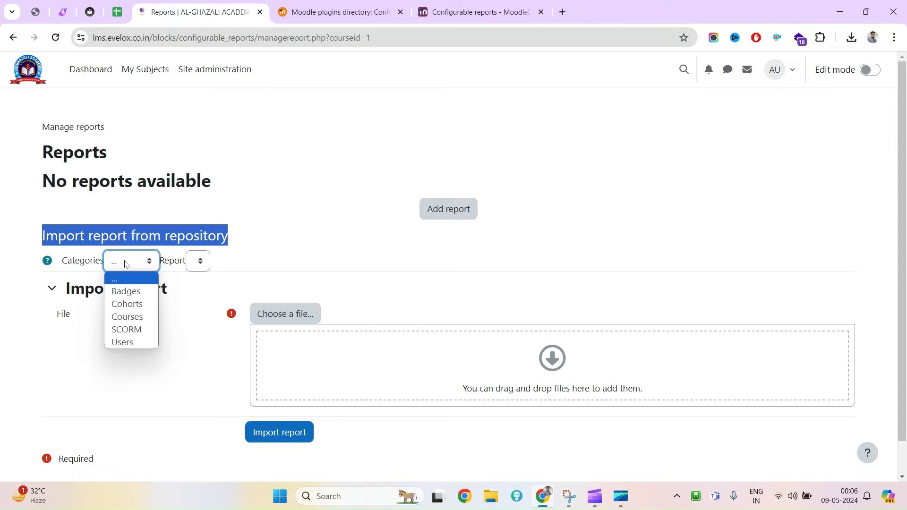
click(203, 264)
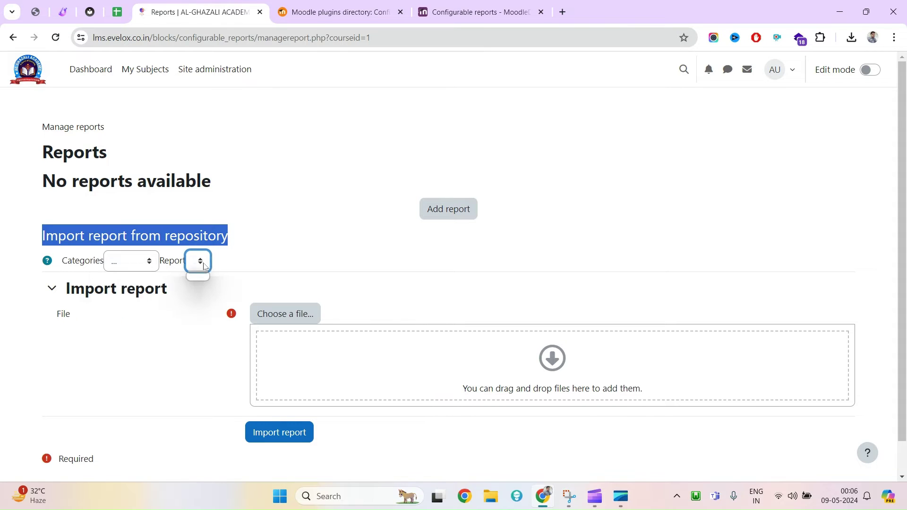
click(465, 232)
Open the form for a new report, review its fields, export options and report types, and return to the Reports page.
click(462, 211)
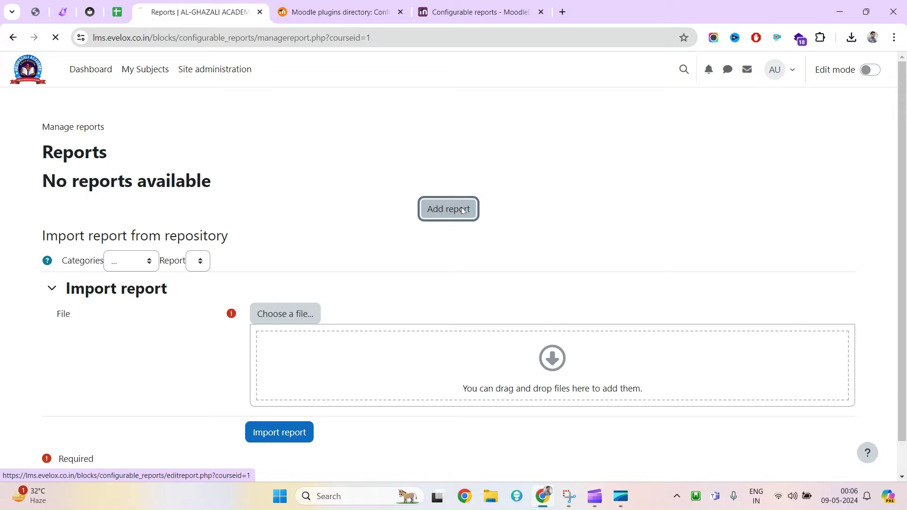
scroll(254, 285, down, 5)
scroll(250, 321, down, 3)
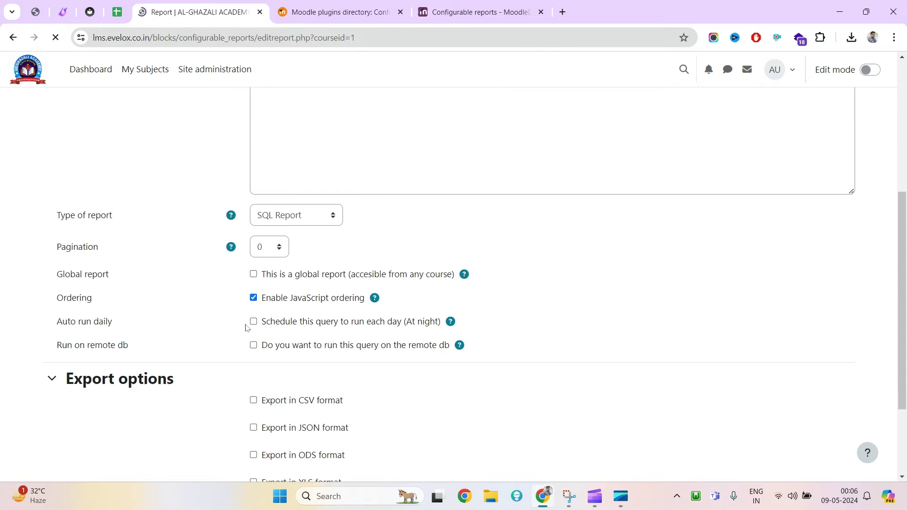
scroll(246, 314, up, 8)
scroll(180, 304, down, 8)
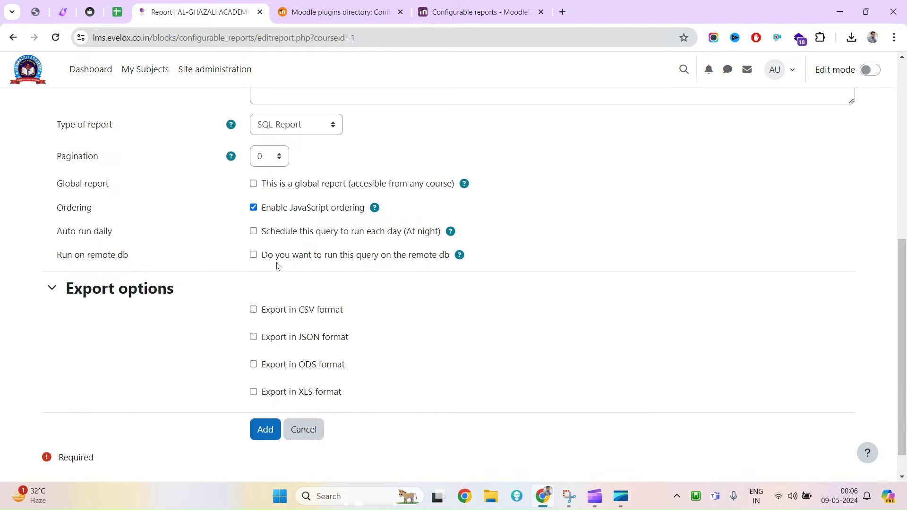
scroll(277, 267, up, 5)
click(270, 102)
click(329, 262)
scroll(322, 236, down, 3)
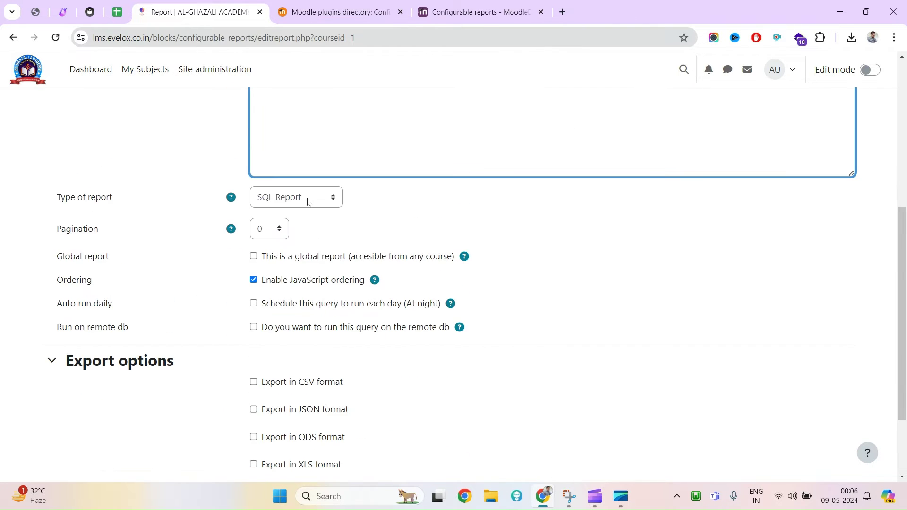
click(307, 202)
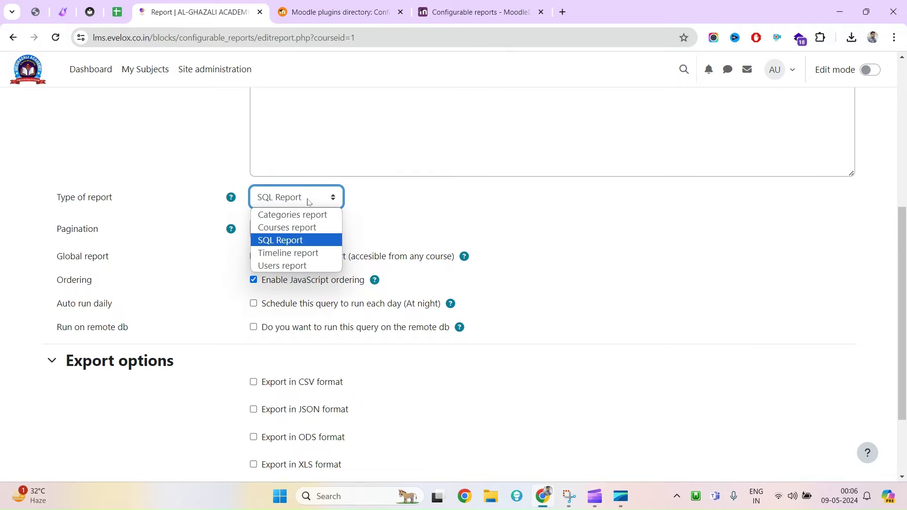
click(298, 242)
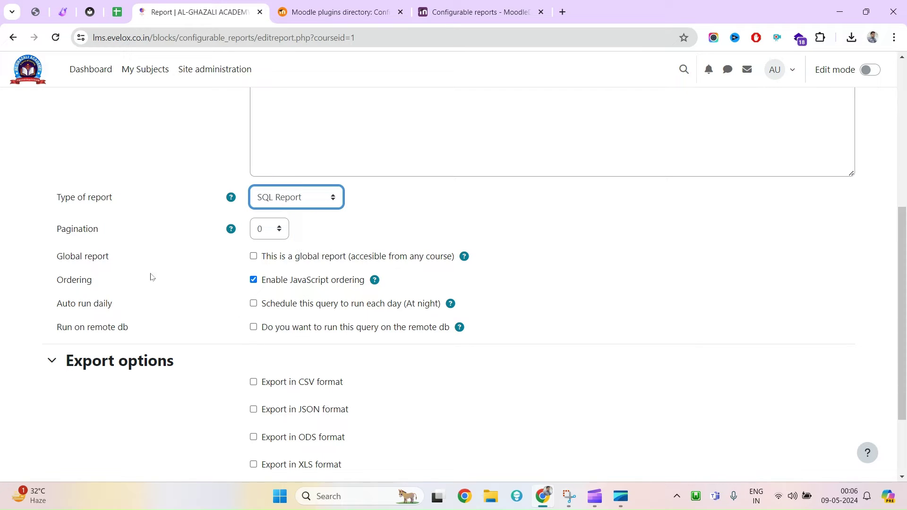
click(11, 42)
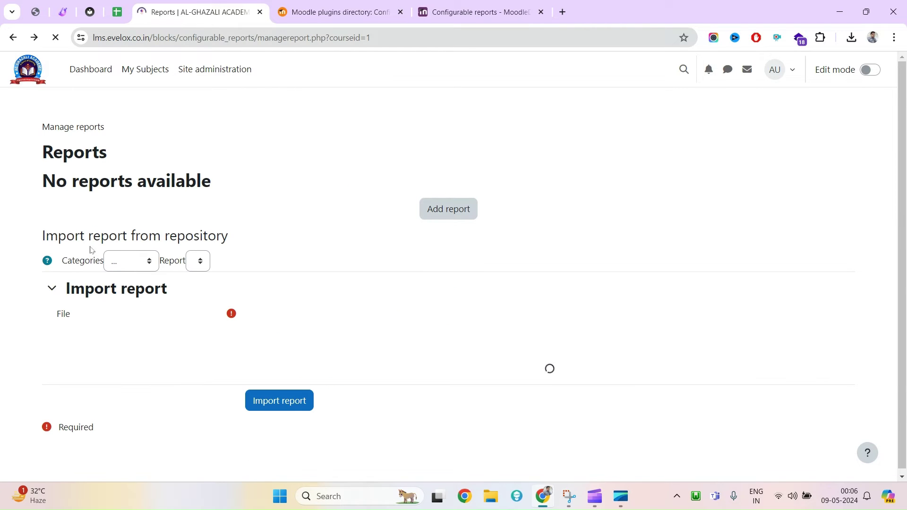
Import the report "Cohorts by user.xml" from the Cohorts category of the repository.
drag(42, 240, 233, 243)
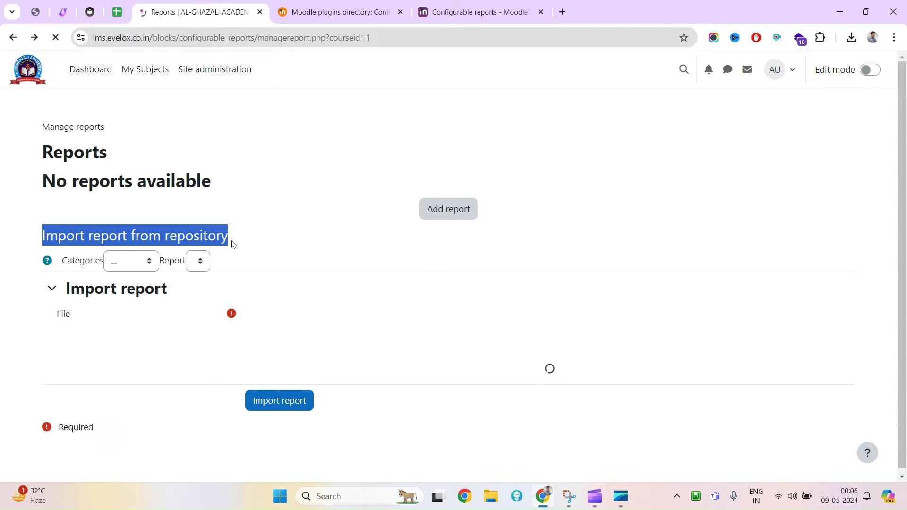
click(132, 263)
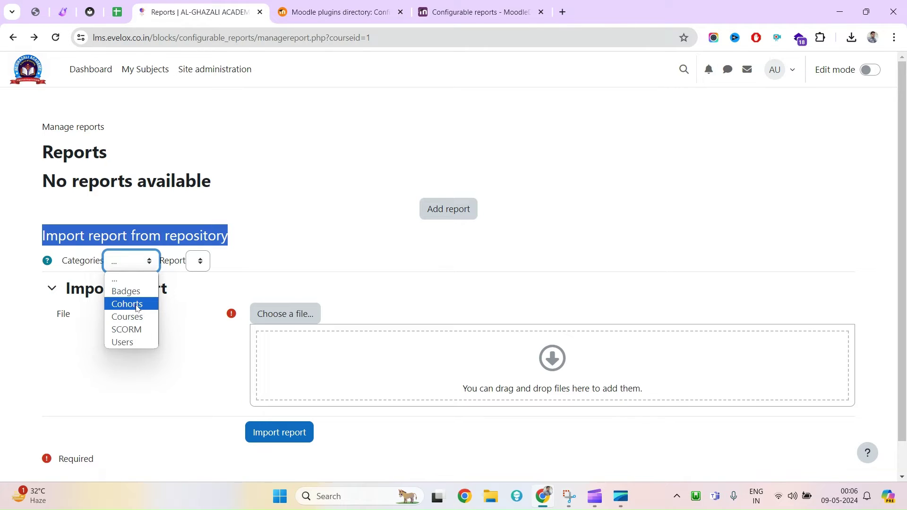
click(137, 308)
click(198, 264)
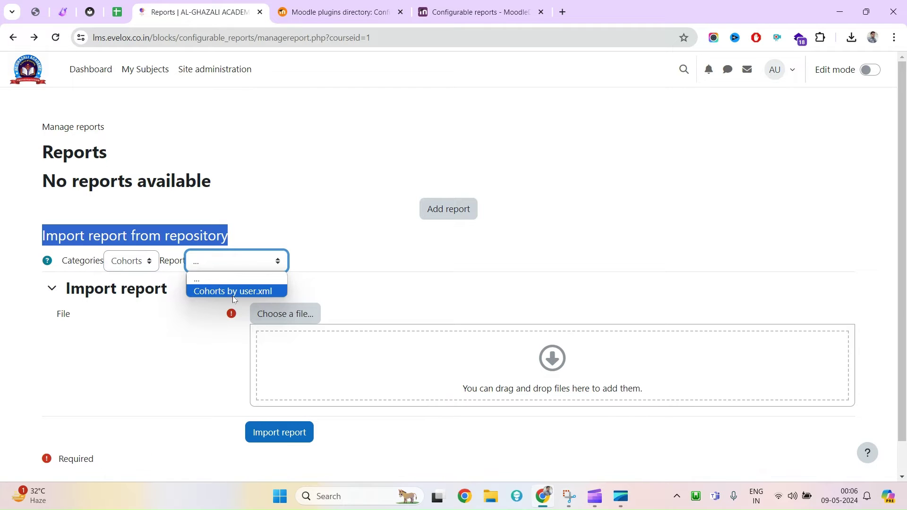
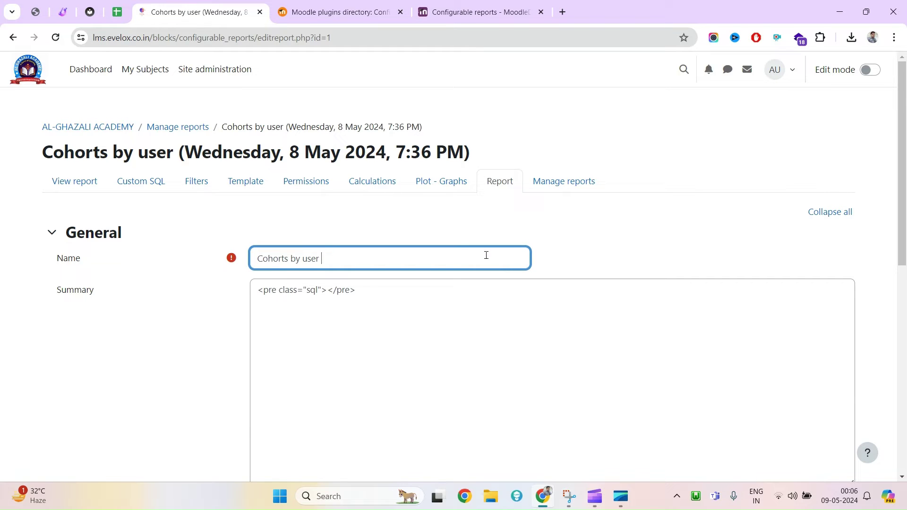
Replace "user" in the report's name with the person's name, keeping "Cohorts by" in front.
key(Num_Lock)
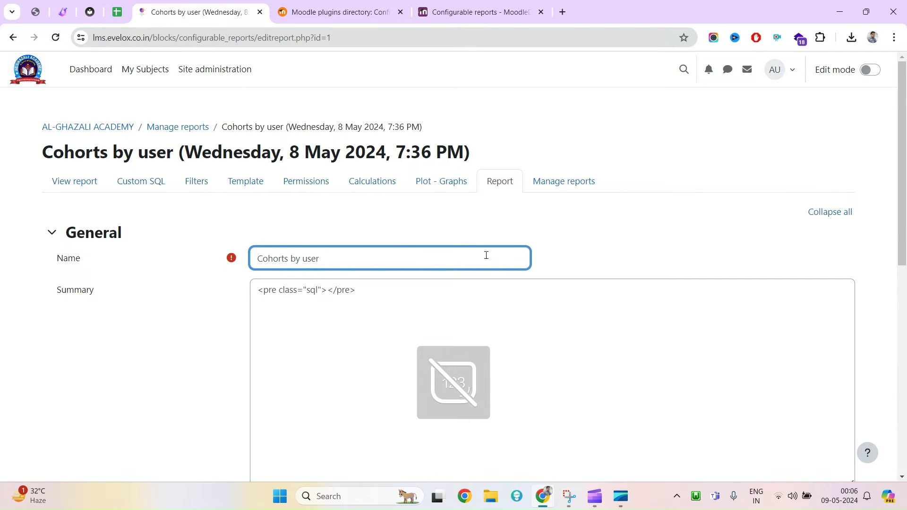
text(Shree Ram)
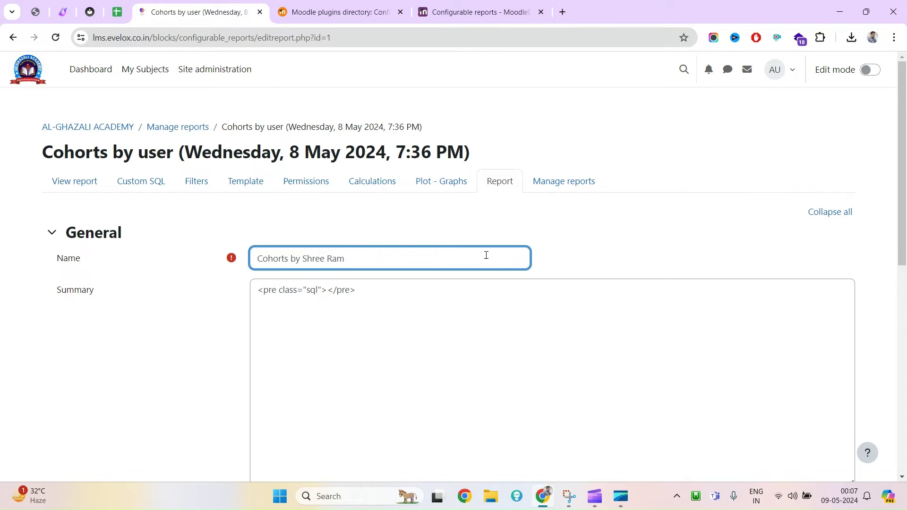
Examine the global report, ordering, daily run and remote database options of the report, leaving them as they are.
scroll(408, 250, down, 7)
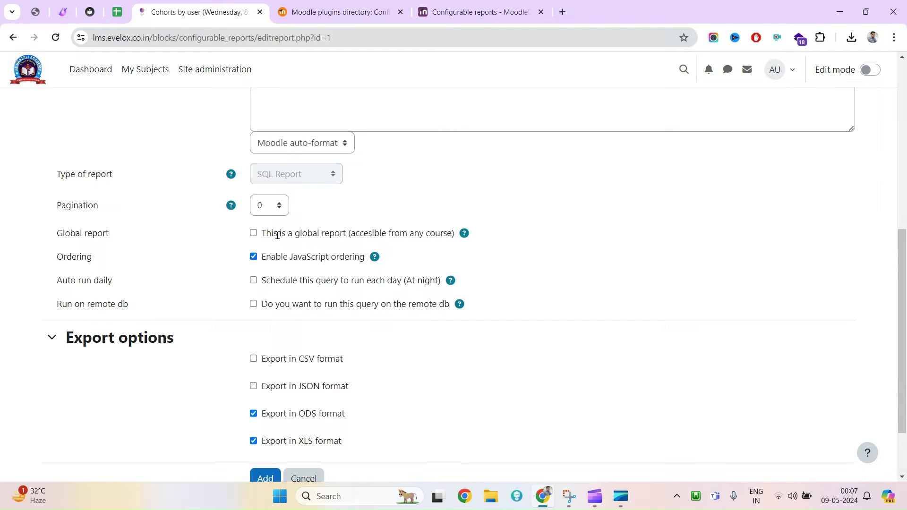
drag(370, 235, 436, 234)
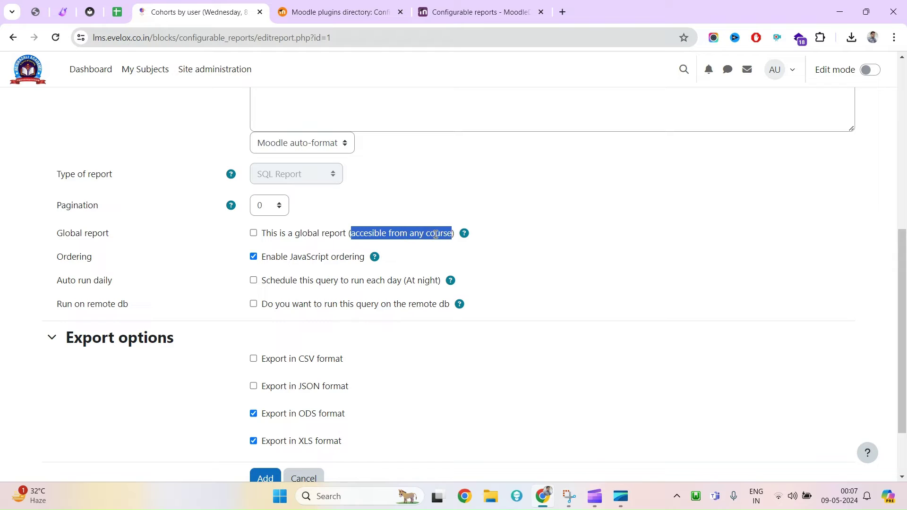
click(253, 234)
click(254, 234)
click(322, 250)
scroll(318, 344, down, 1)
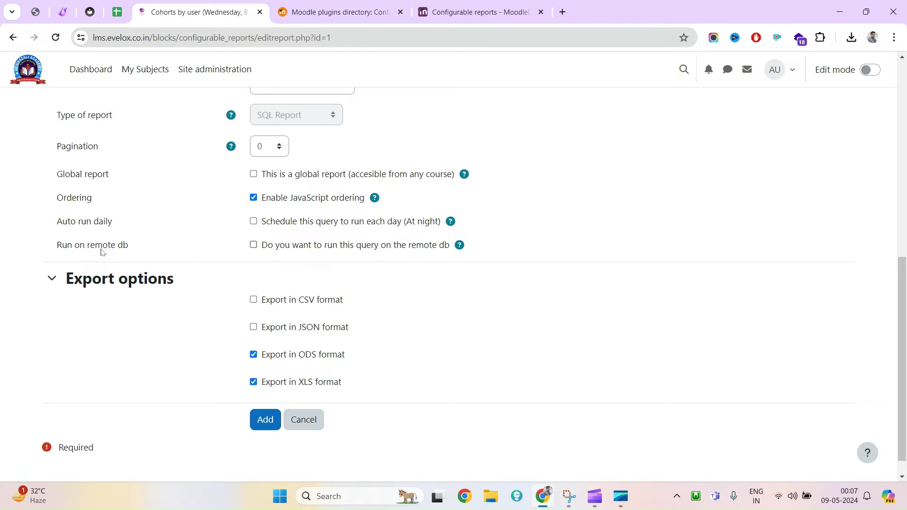
triple_click(82, 249)
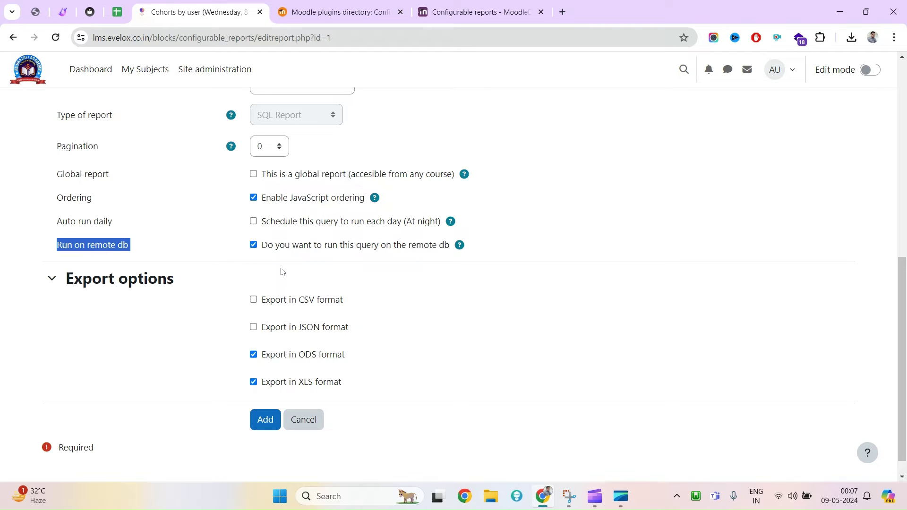
click(254, 245)
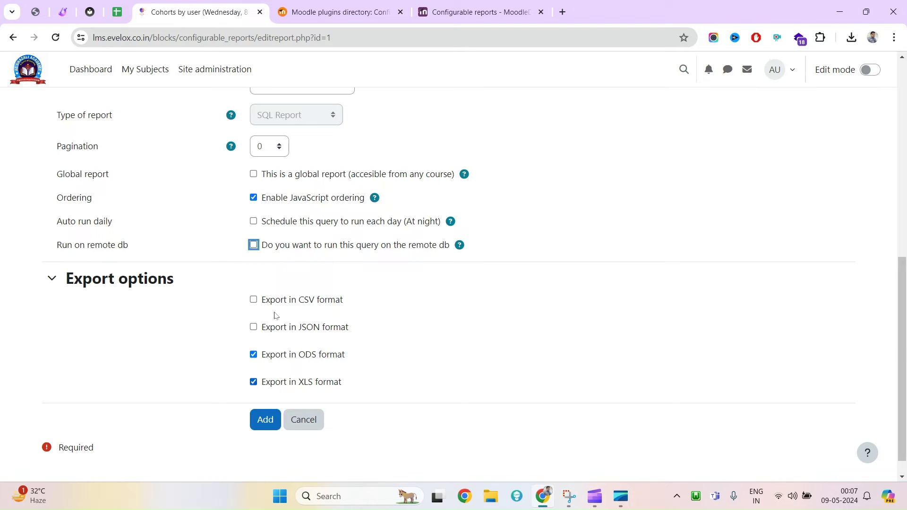
scroll(367, 251, up, 4)
scroll(367, 250, up, 4)
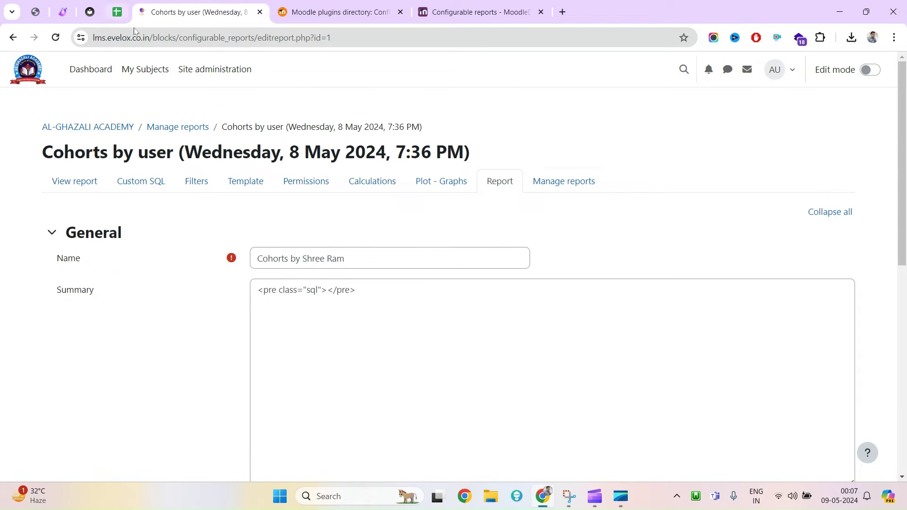
Enable export in CSV format with JSON export off, and save the report settings.
scroll(287, 386, down, 15)
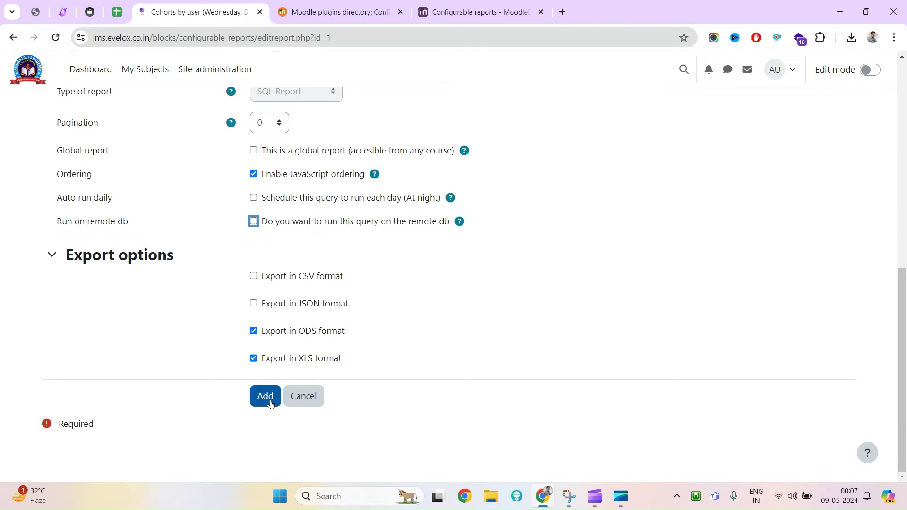
click(268, 403)
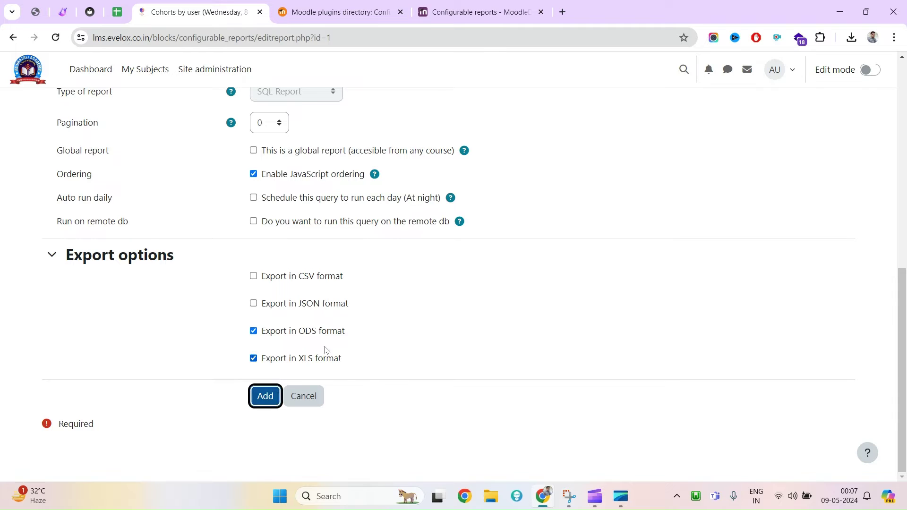
click(307, 304)
click(291, 277)
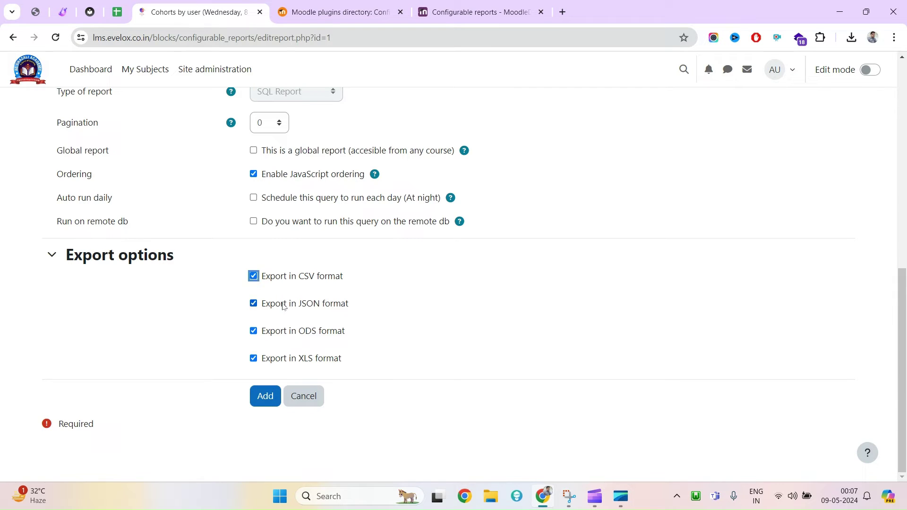
click(285, 304)
click(267, 401)
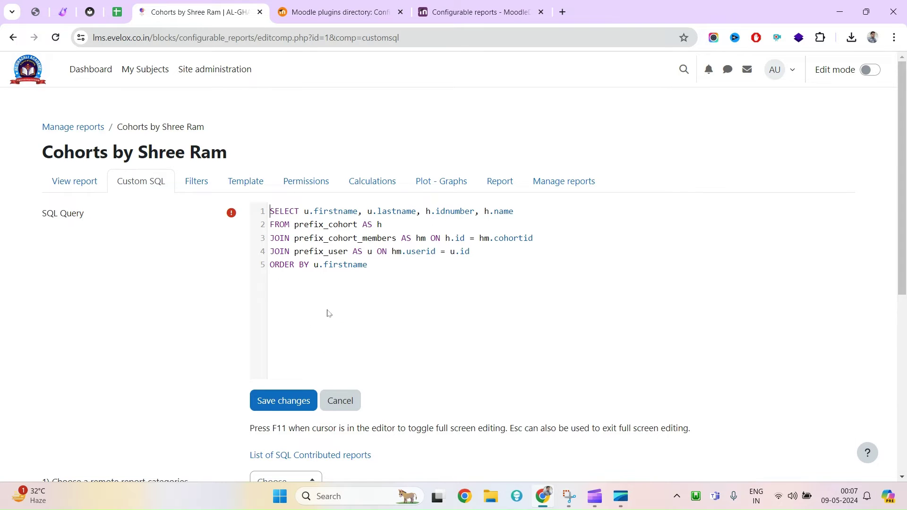
Review the report's custom SQL query and the remote report choices below it.
scroll(361, 308, down, 3)
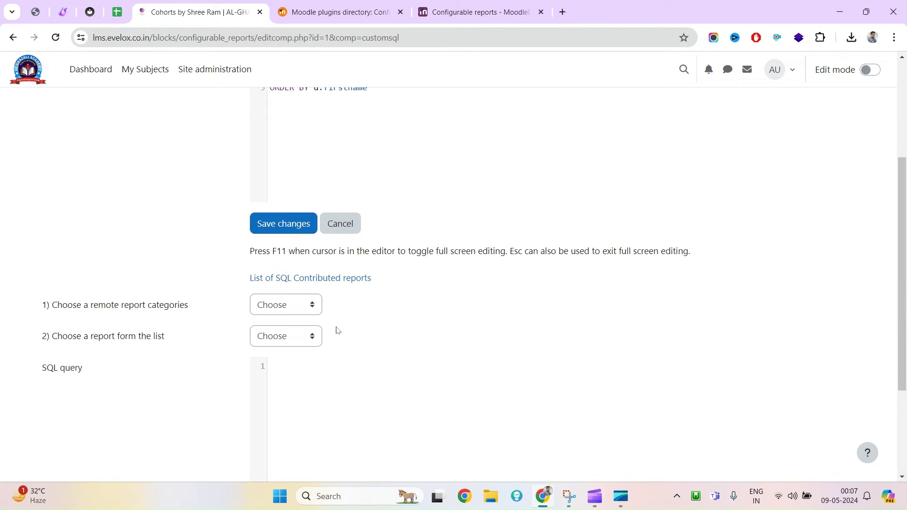
scroll(338, 331, up, 3)
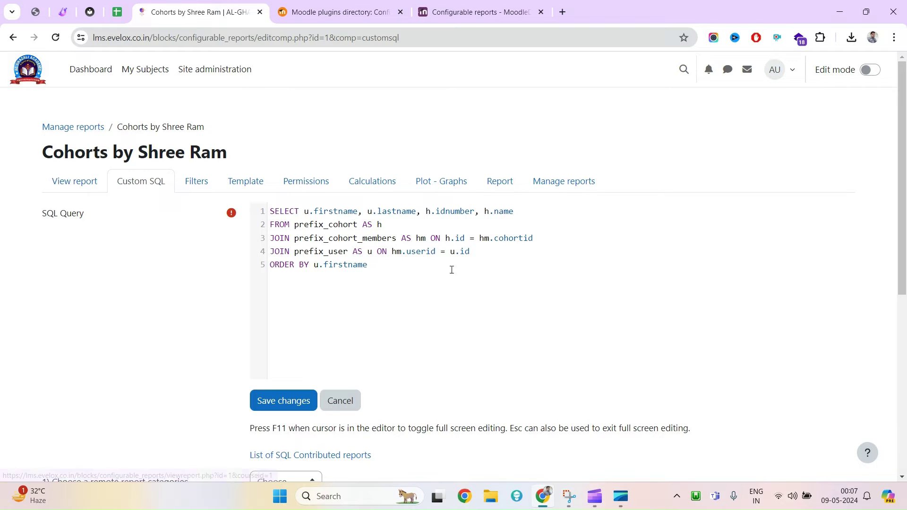
drag(452, 268, 253, 207)
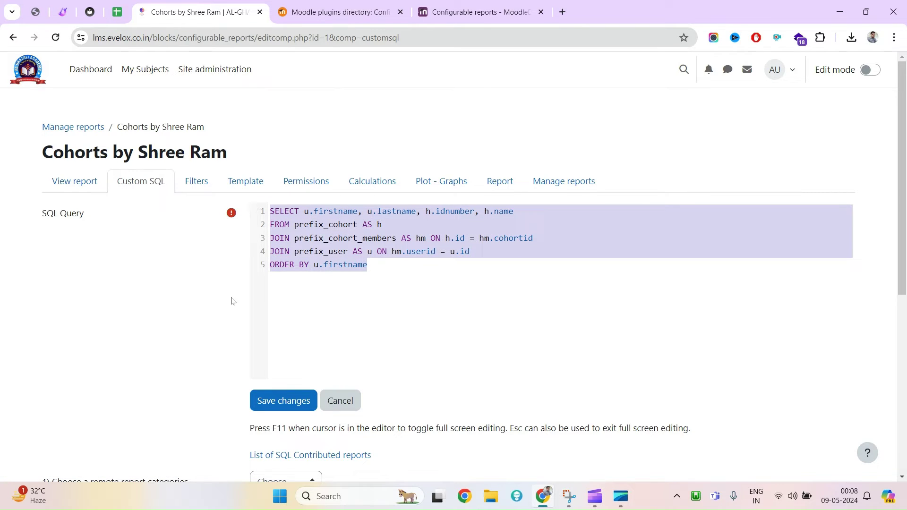
View the report's results and try the page length of 25 entries before returning it to 10.
click(74, 182)
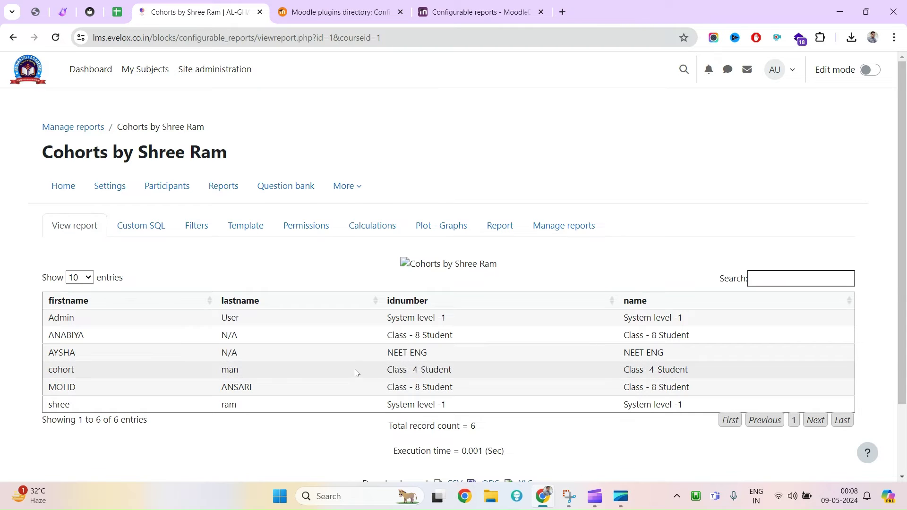
click(86, 278)
click(78, 306)
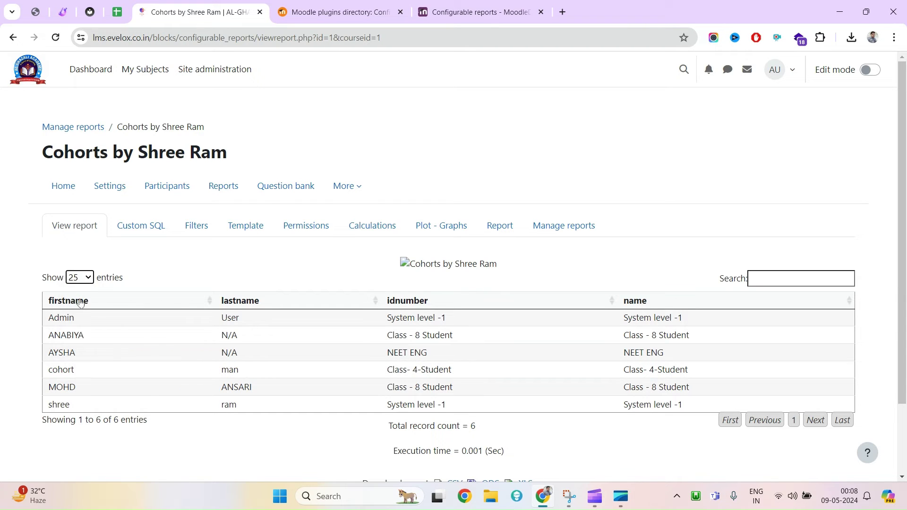
scroll(203, 318, down, 2)
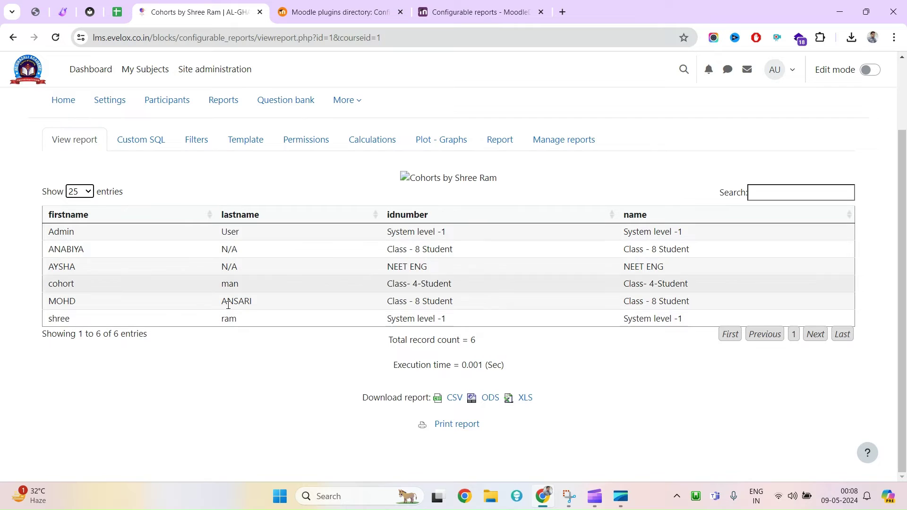
click(88, 195)
click(79, 206)
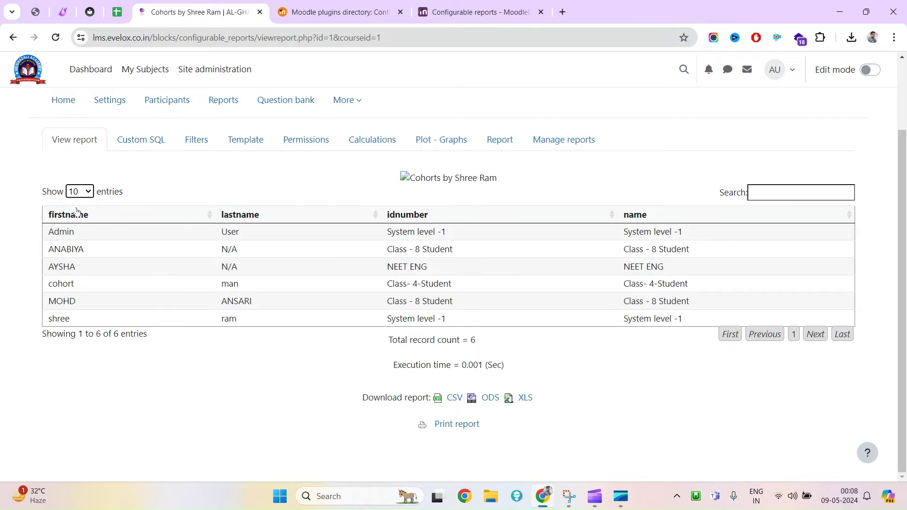
Try the results table's search with "sd", clear it, and look over the table and download options.
drag(519, 177, 493, 186)
click(781, 193)
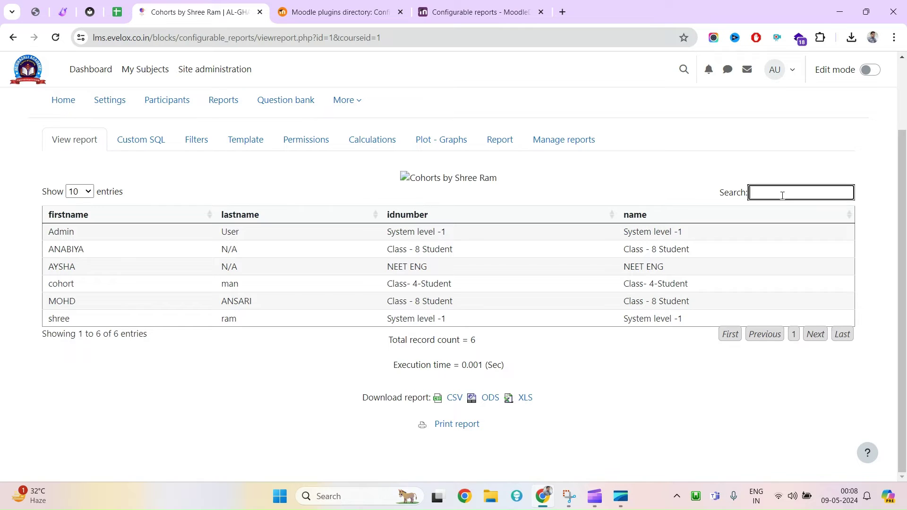
text(sd)
key(BackSpace)
key(BackSpace)
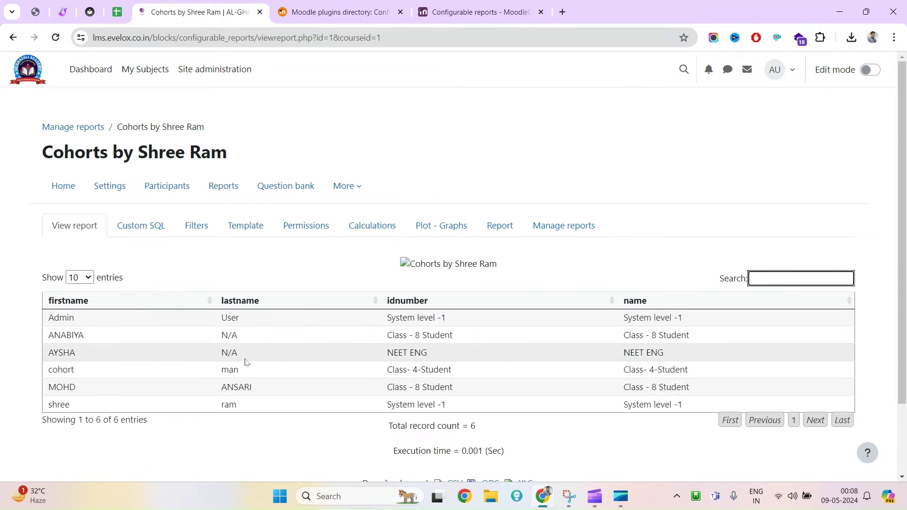
scroll(249, 384, down, 2)
drag(53, 191, 509, 198)
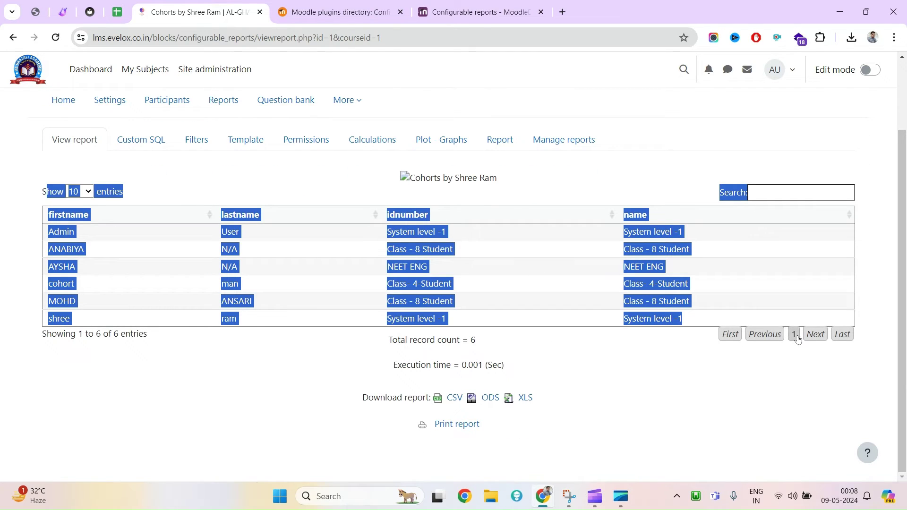
click(701, 349)
scroll(472, 352, up, 2)
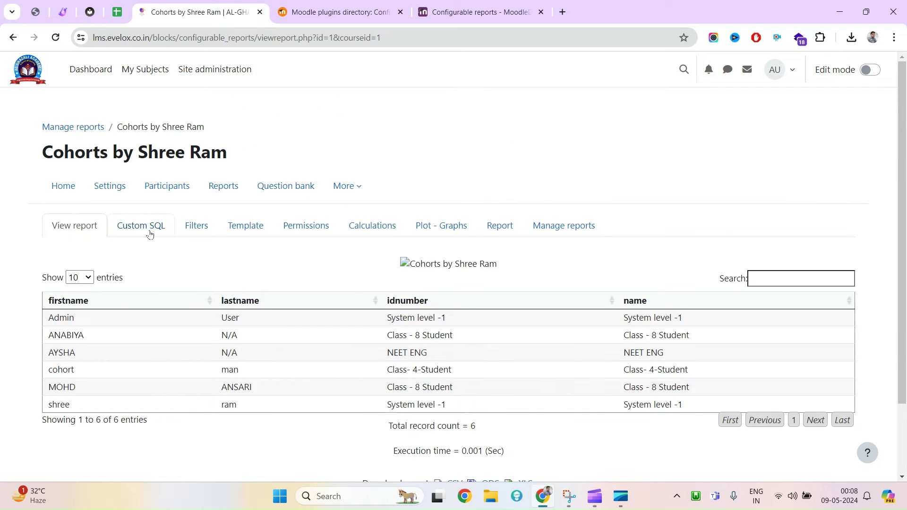
triple_click(82, 227)
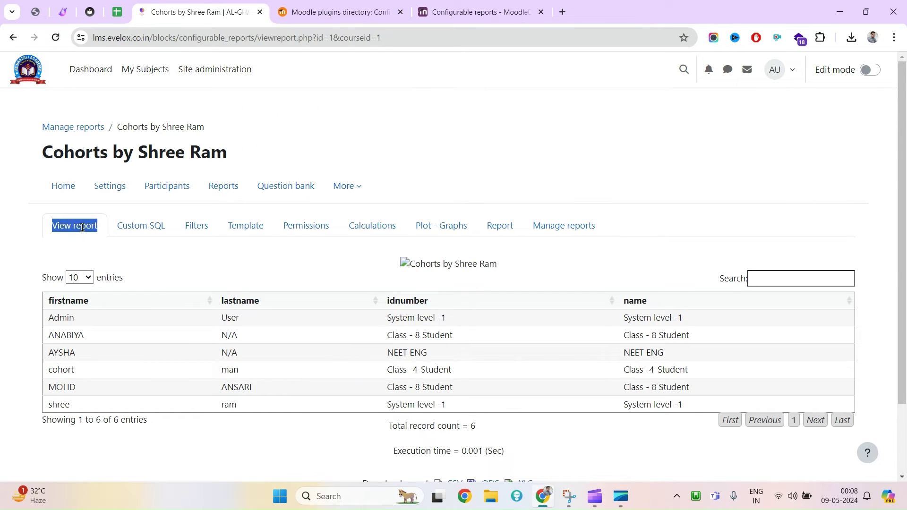
Look at the custom SQL query again and compare its selected columns with the report's results.
click(155, 228)
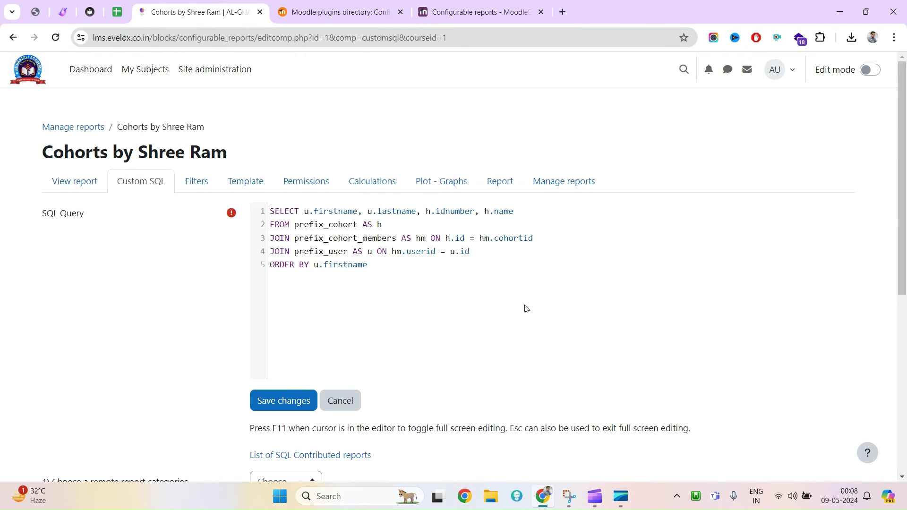
drag(463, 285, 256, 208)
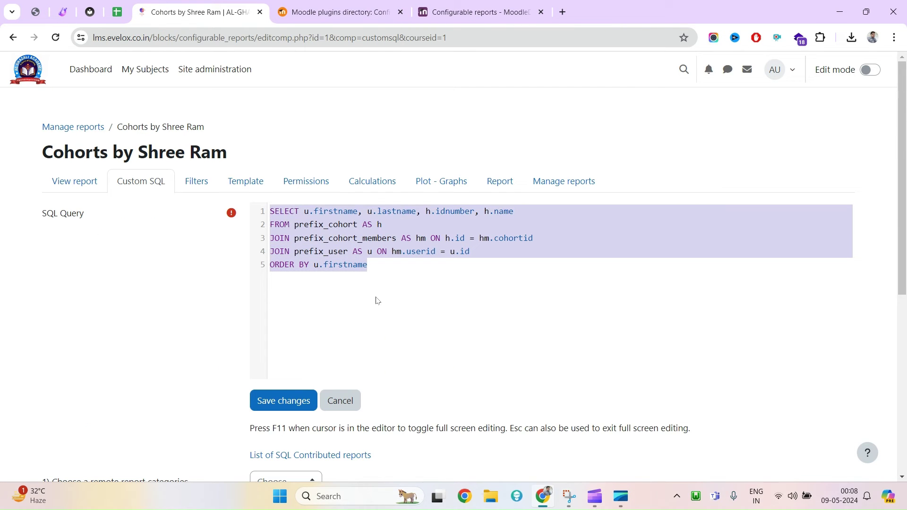
click(392, 287)
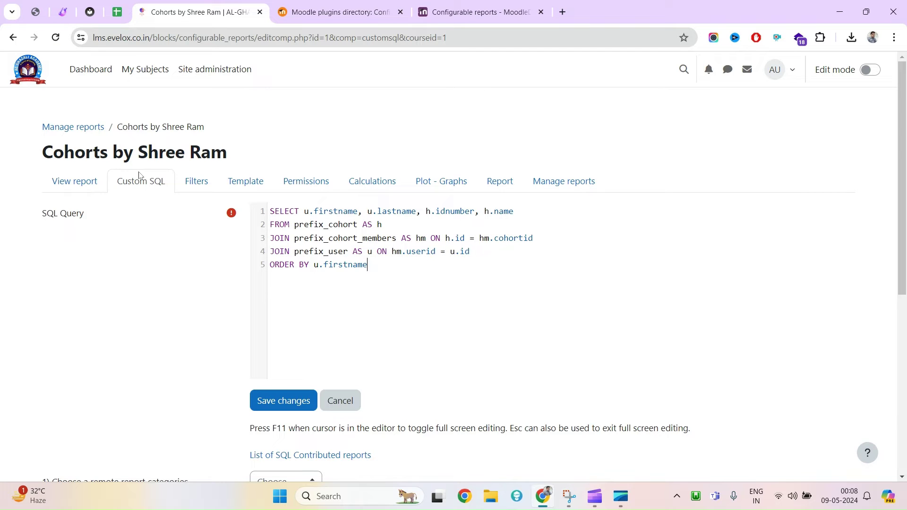
click(79, 182)
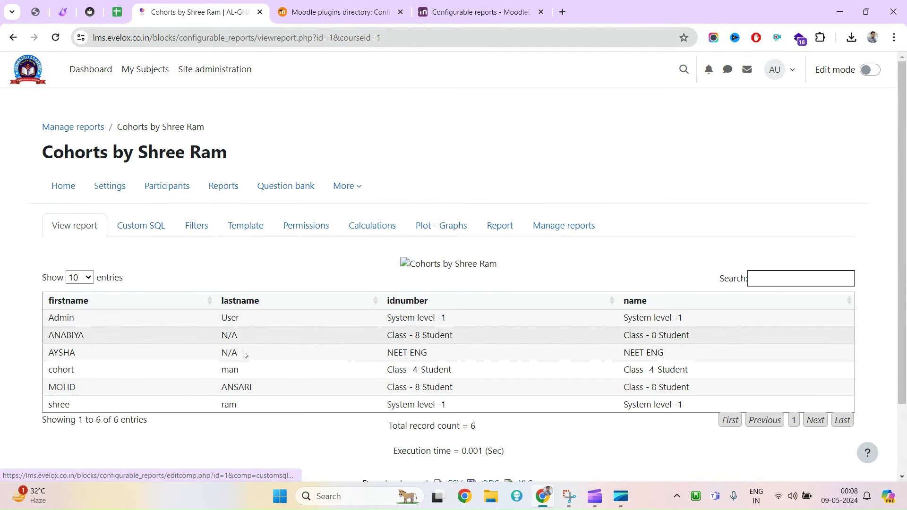
Add u.email after u.lastname in the SELECT line of the custom SQL query and save the changes.
click(156, 227)
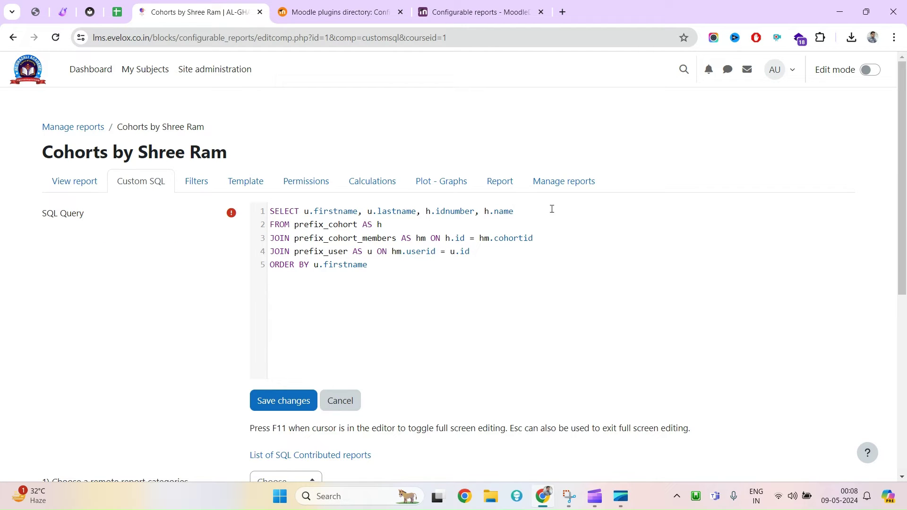
text(u.email,)
scroll(287, 336, down, 1)
click(284, 342)
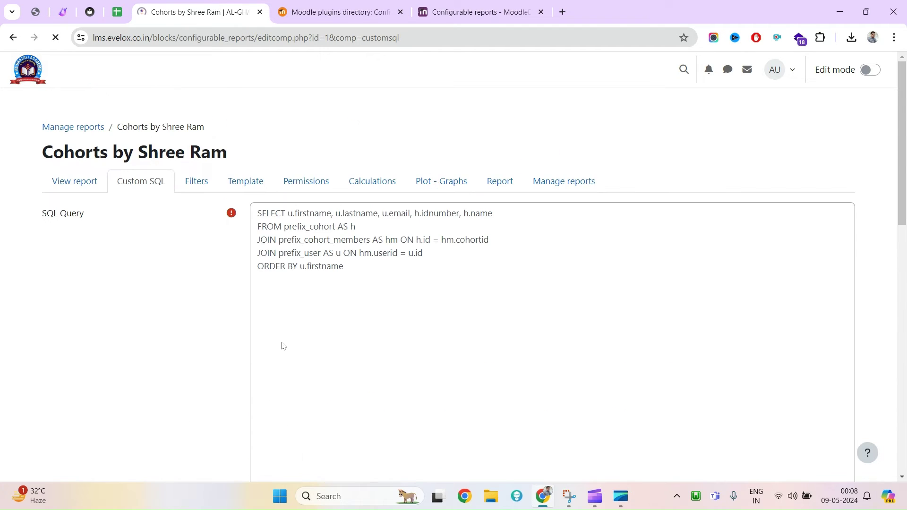
Check the email column in the report's results against the edited SQL query, ending on the query.
click(79, 186)
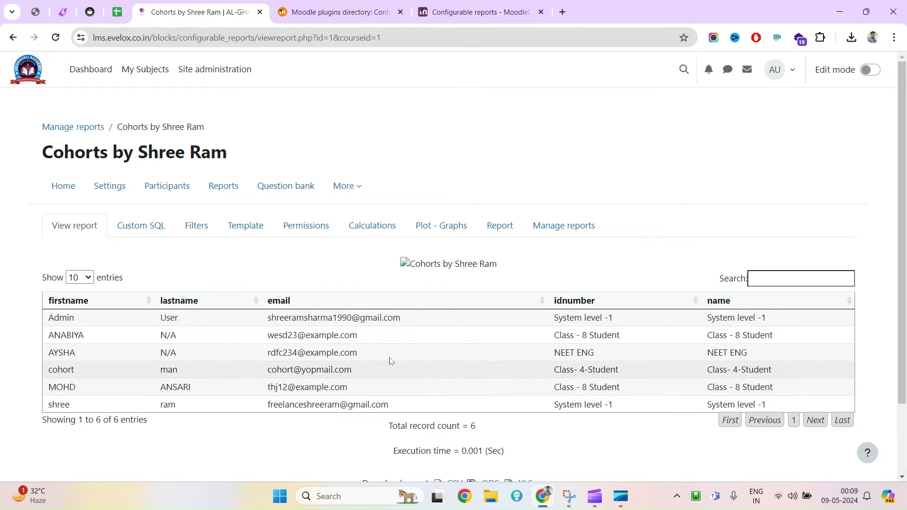
click(143, 231)
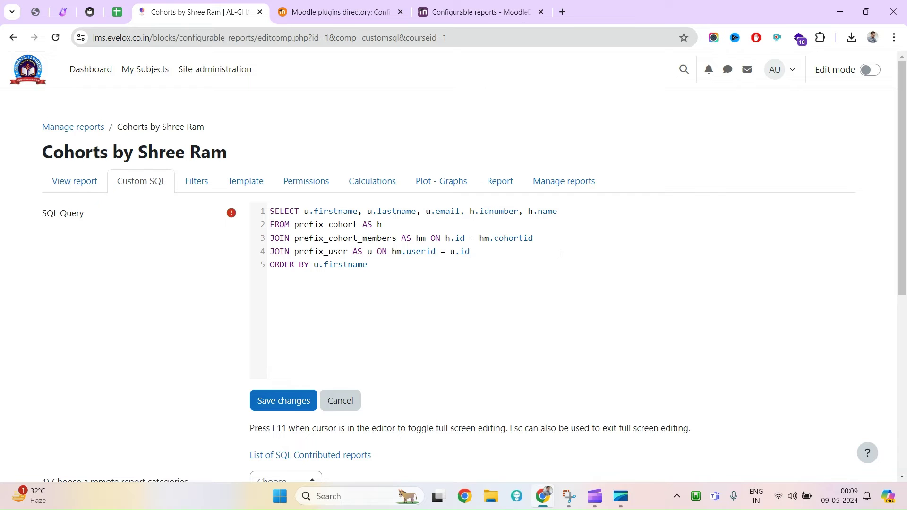
drag(474, 290, 259, 203)
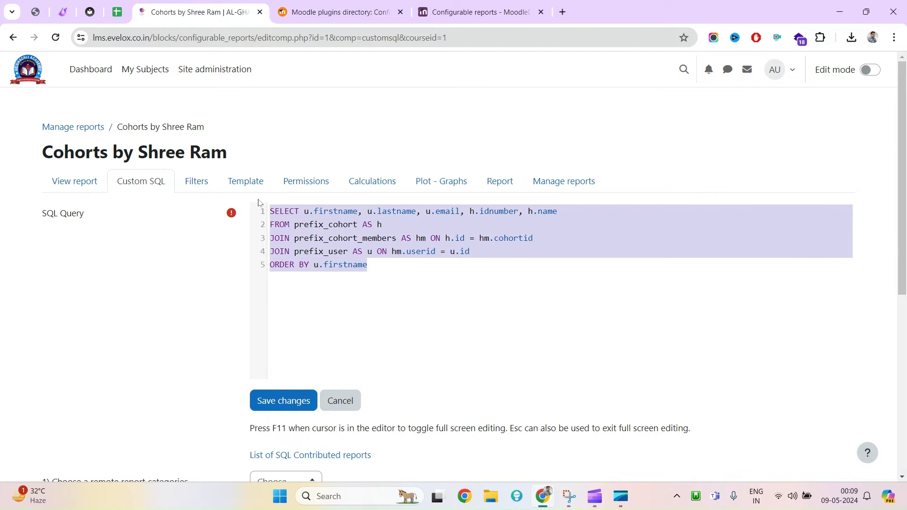
click(82, 174)
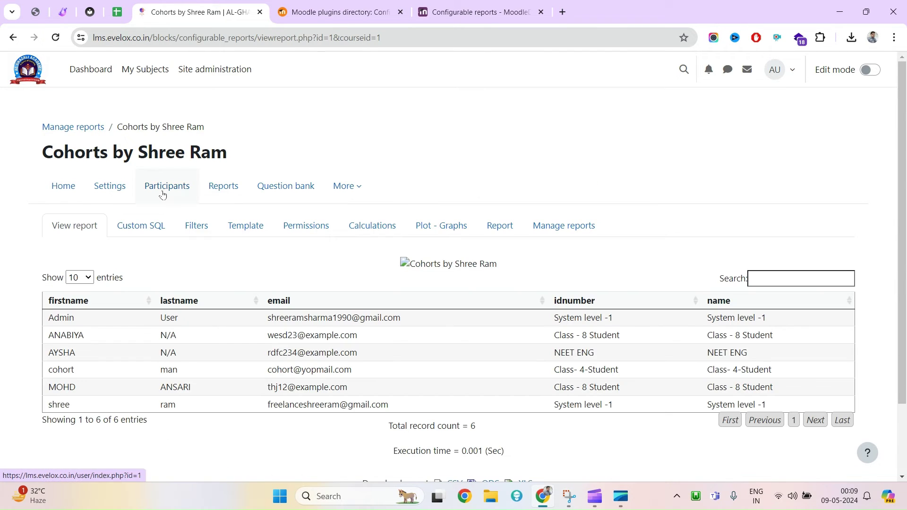
click(139, 231)
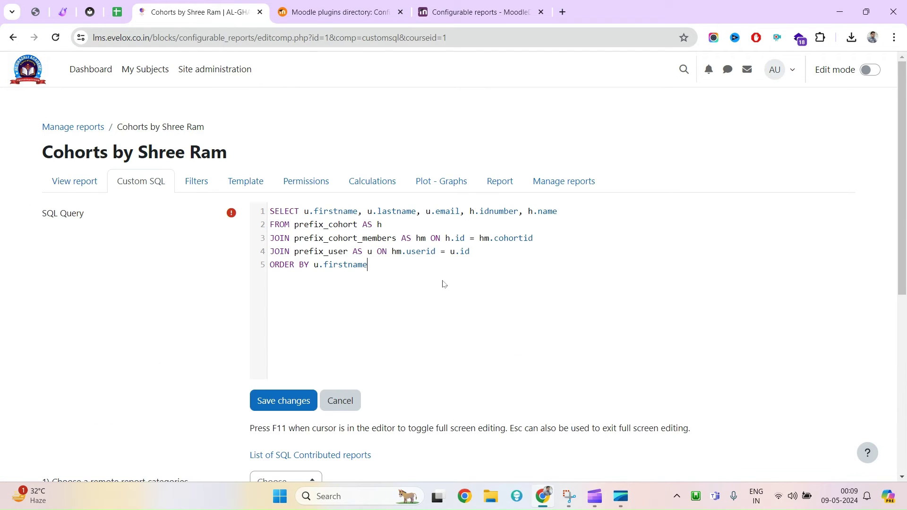
Review the full custom SQL query and compare it with the columns in the report's results table.
drag(444, 283, 263, 205)
click(467, 307)
drag(420, 265, 265, 217)
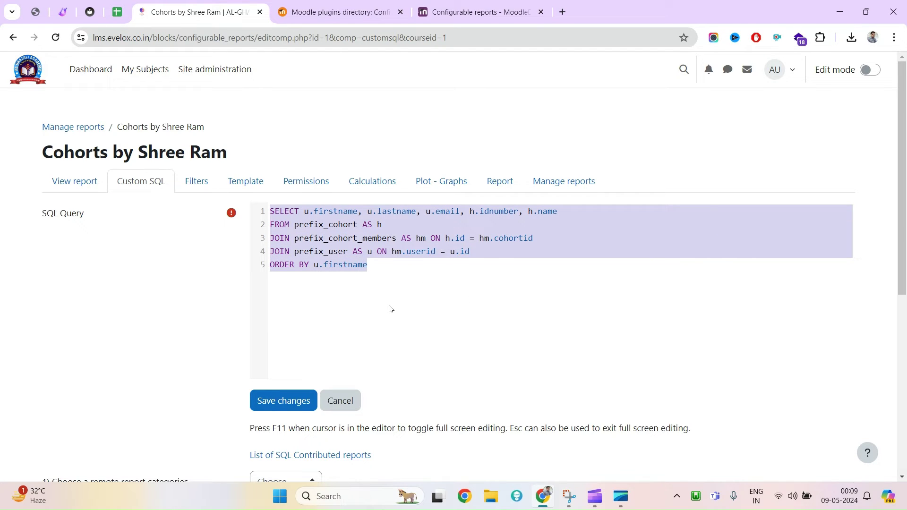
click(75, 181)
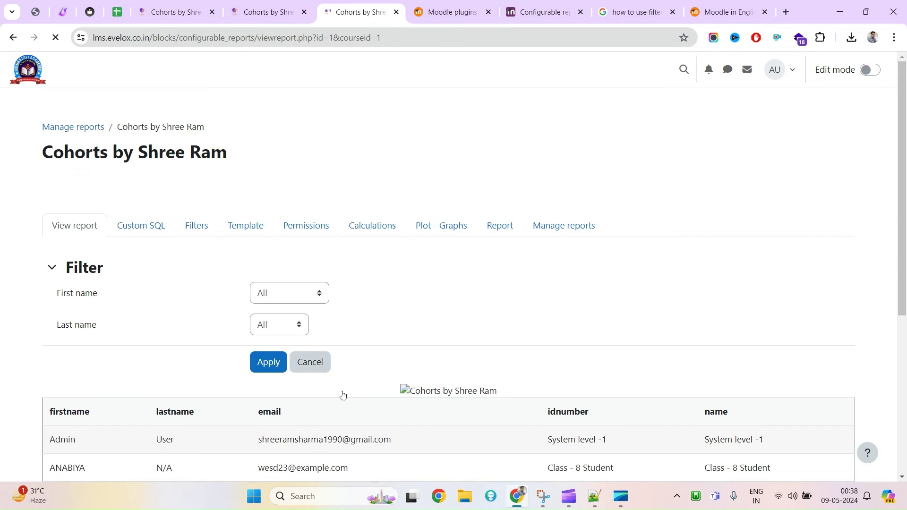
scroll(306, 290, down, 3)
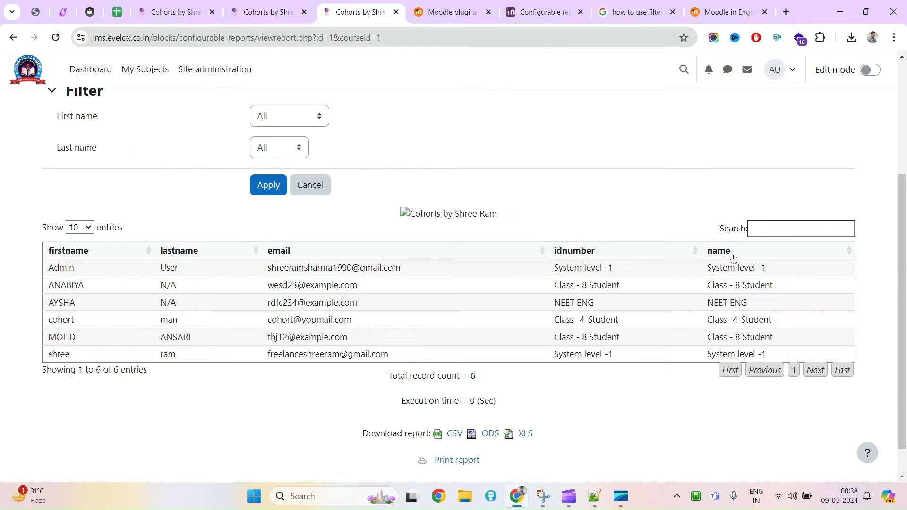
scroll(381, 238, up, 1)
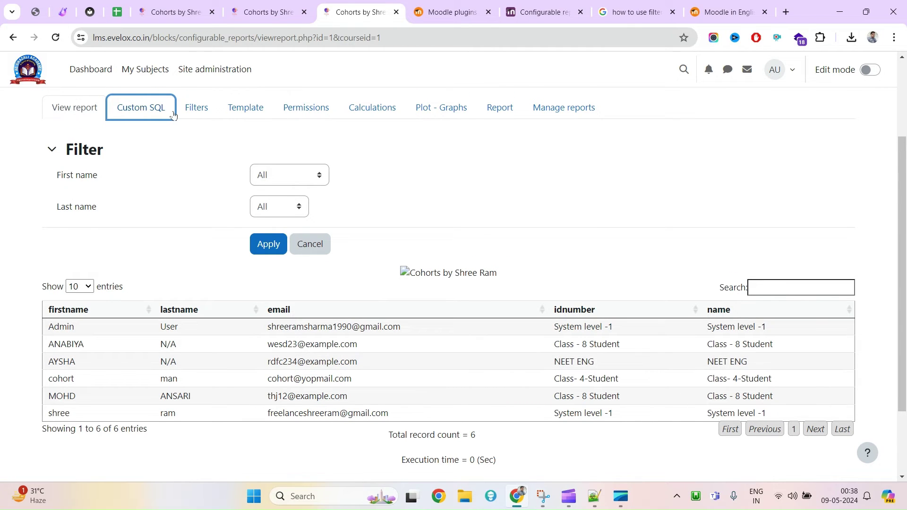
Add the alias "as First_name" after u.firstname in the custom SQL query and save the changes.
click(152, 112)
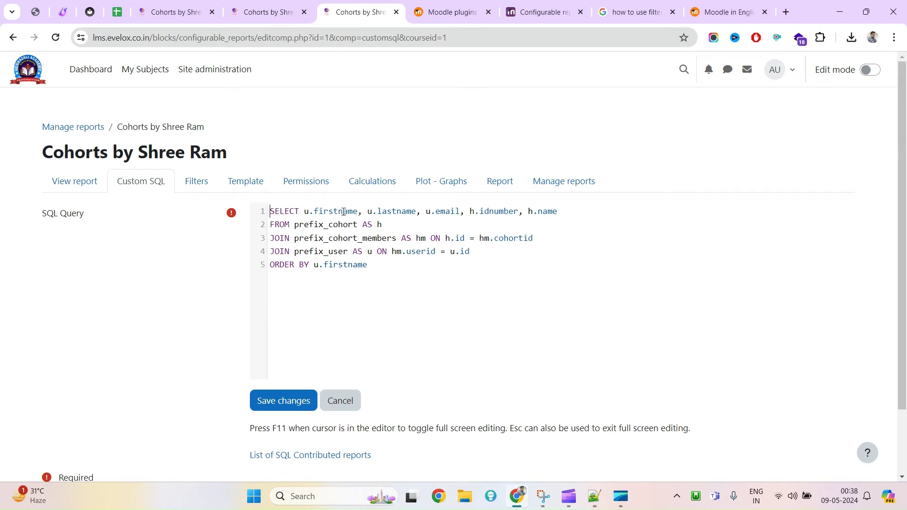
text(s)
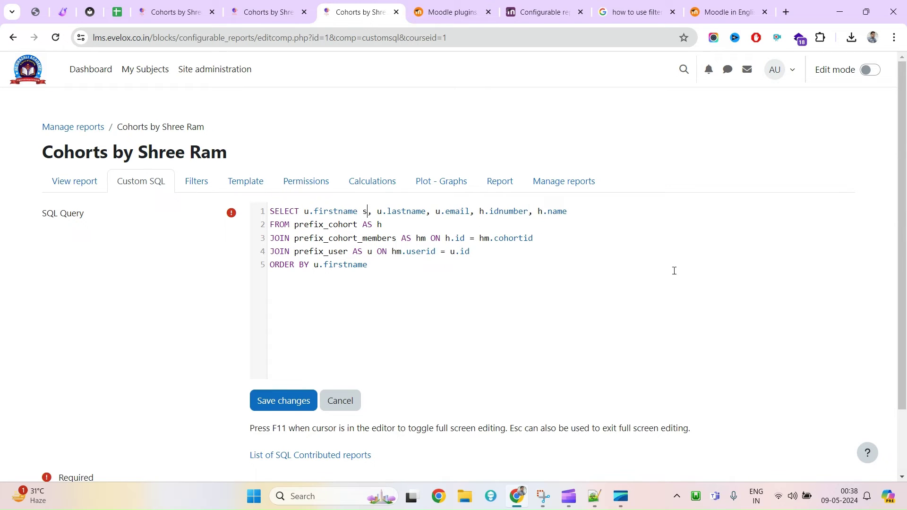
key(BackSpace)
text(as Firs)
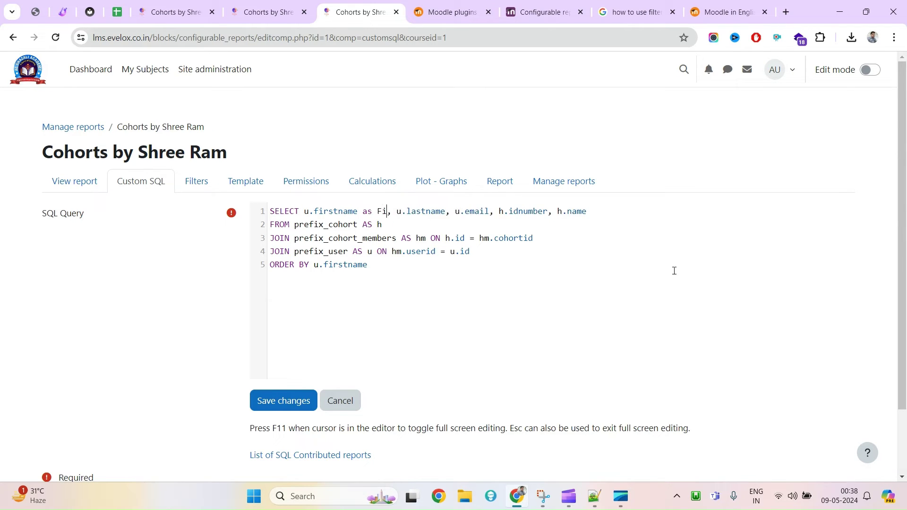
text(t)
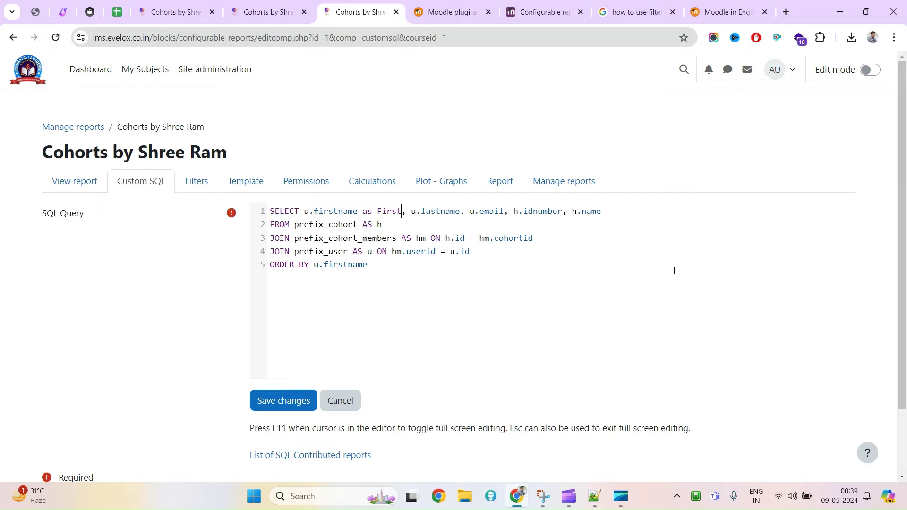
text(_name)
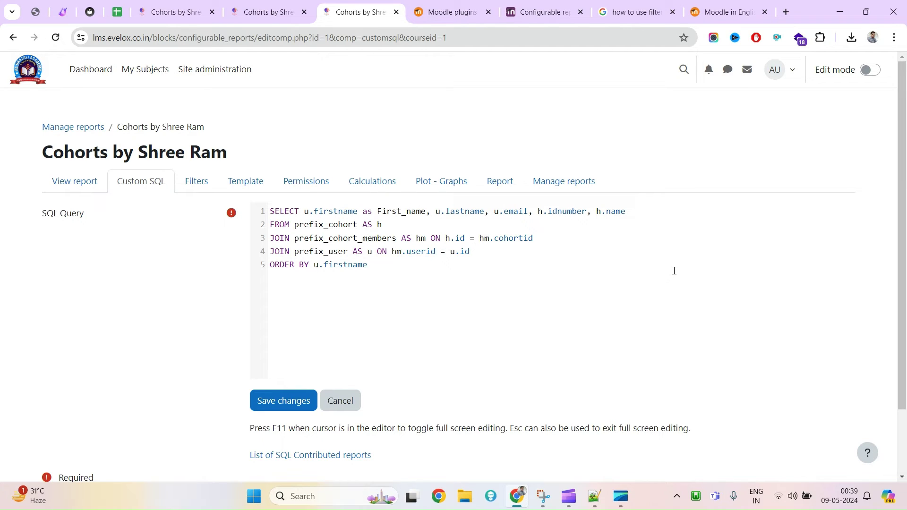
click(283, 400)
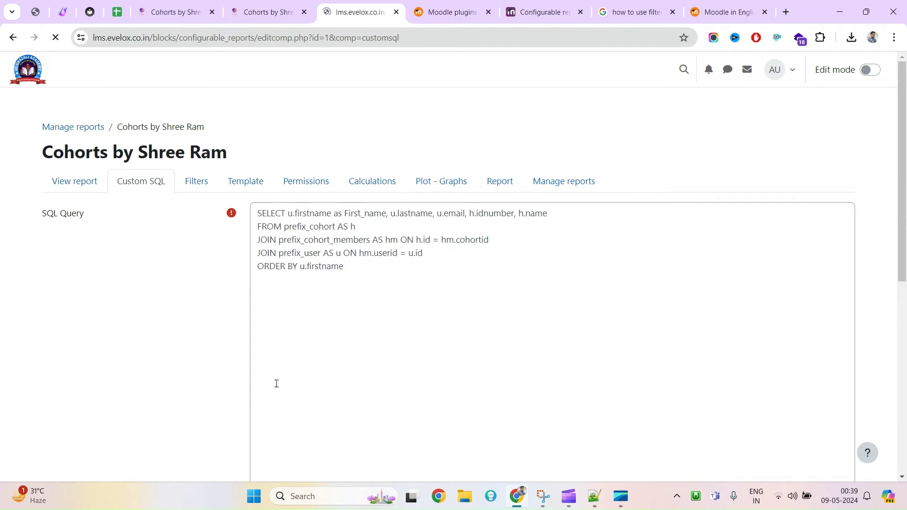
Check the first-name column heading in the report's results against its alias in the SQL query.
click(75, 184)
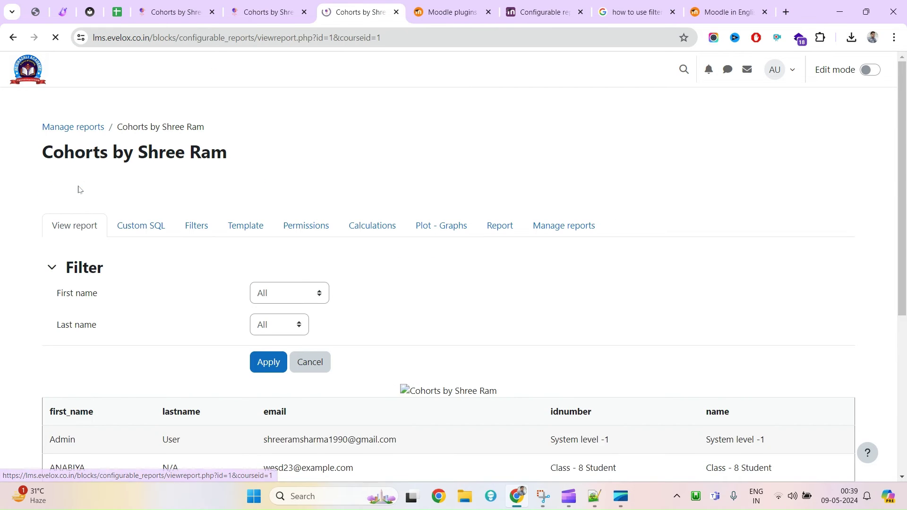
scroll(59, 325, down, 2)
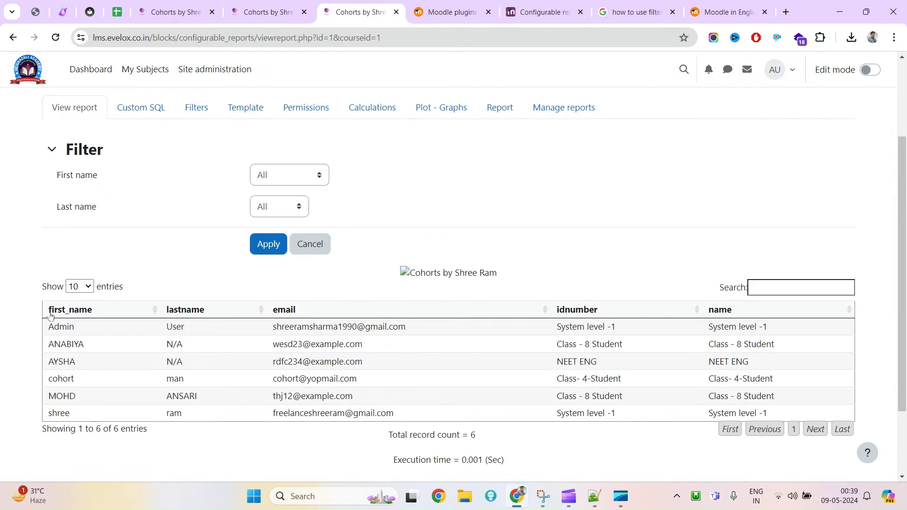
click(139, 107)
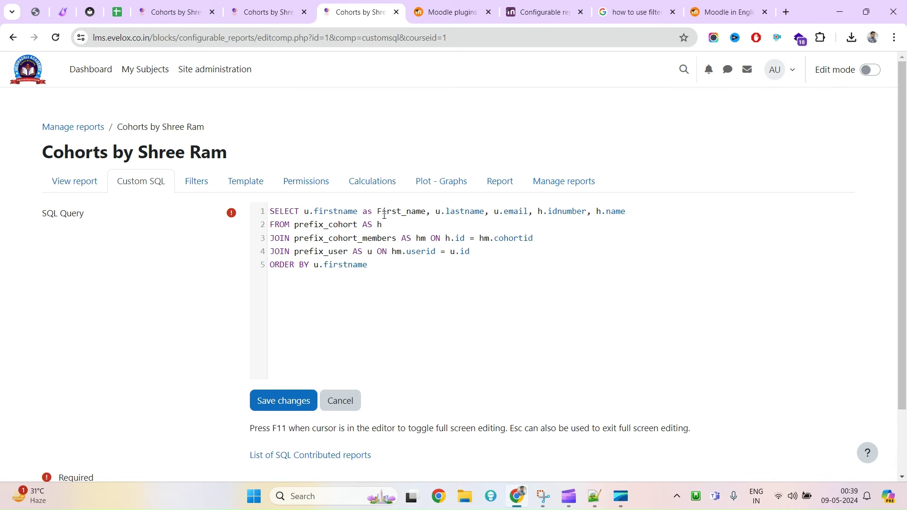
double_click(383, 212)
click(74, 181)
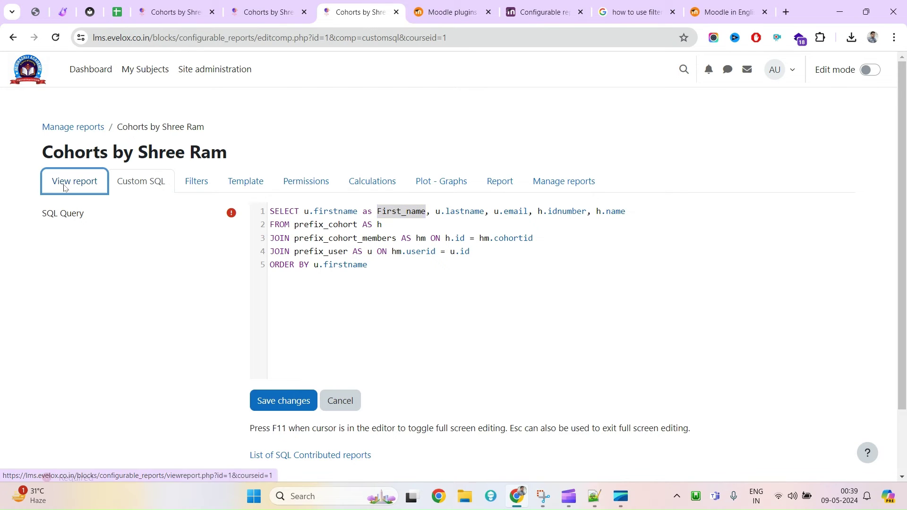
scroll(90, 246, down, 3)
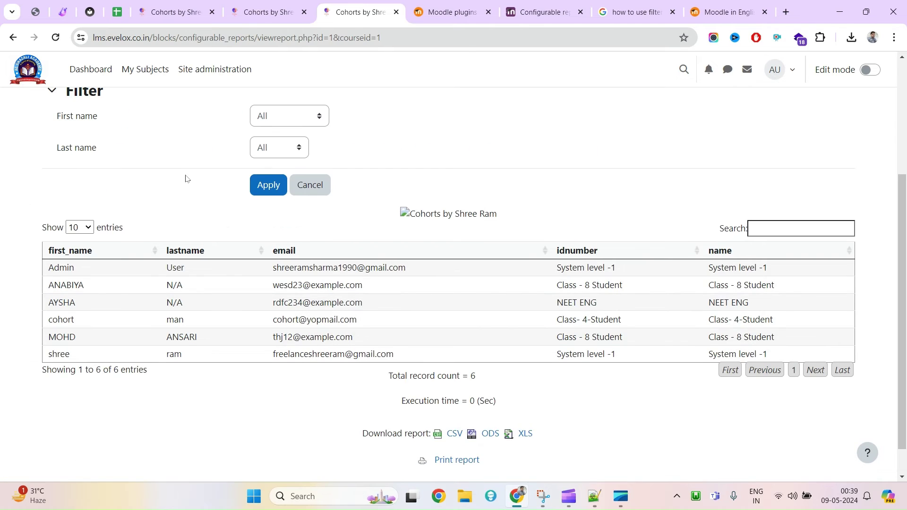
scroll(184, 178, up, 3)
Add the alias "as email_id" after u.email in the custom SQL query and save the changes.
click(144, 170)
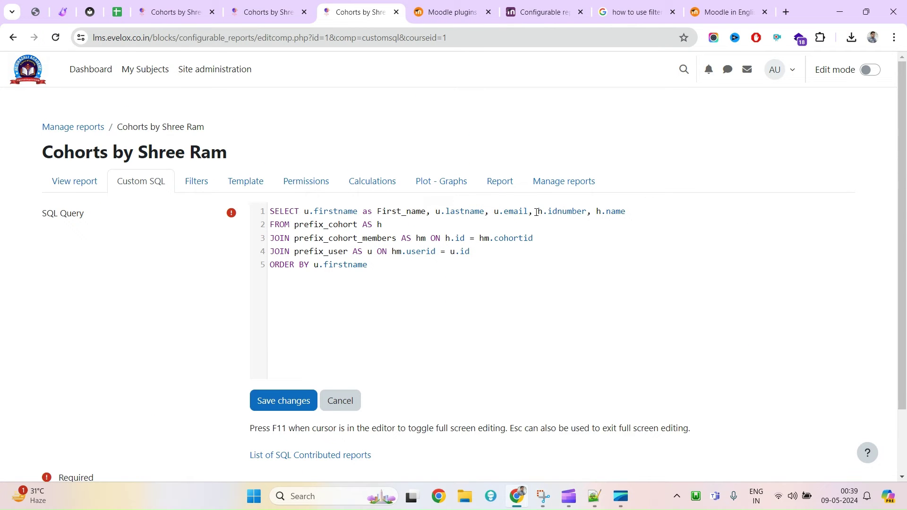
text(as email_id)
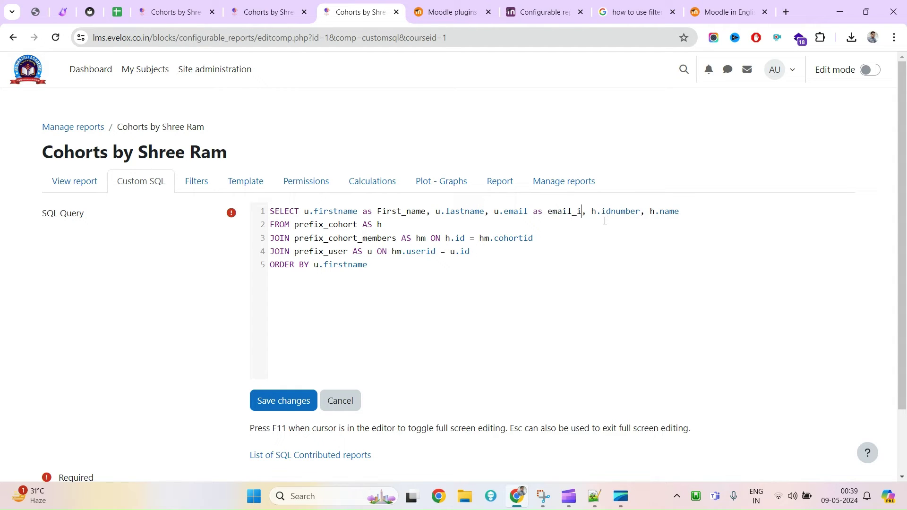
key(Left)
key(Left)
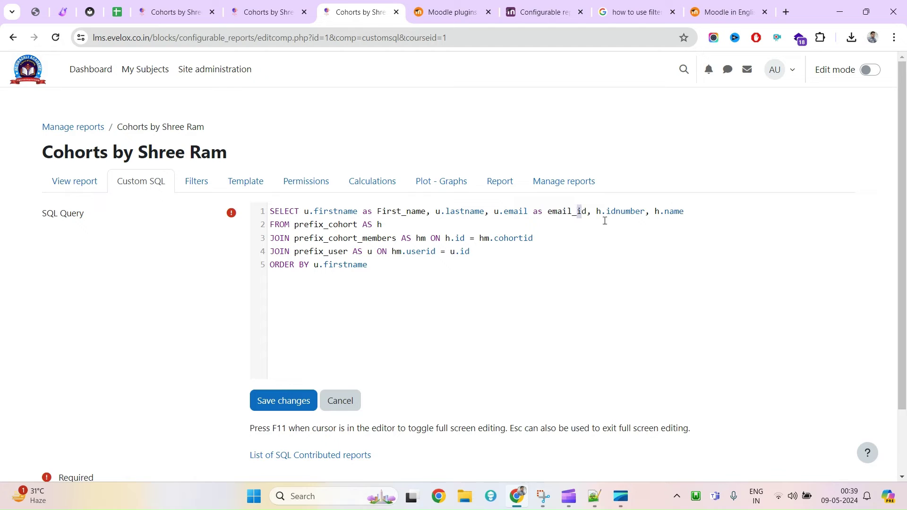
click(289, 401)
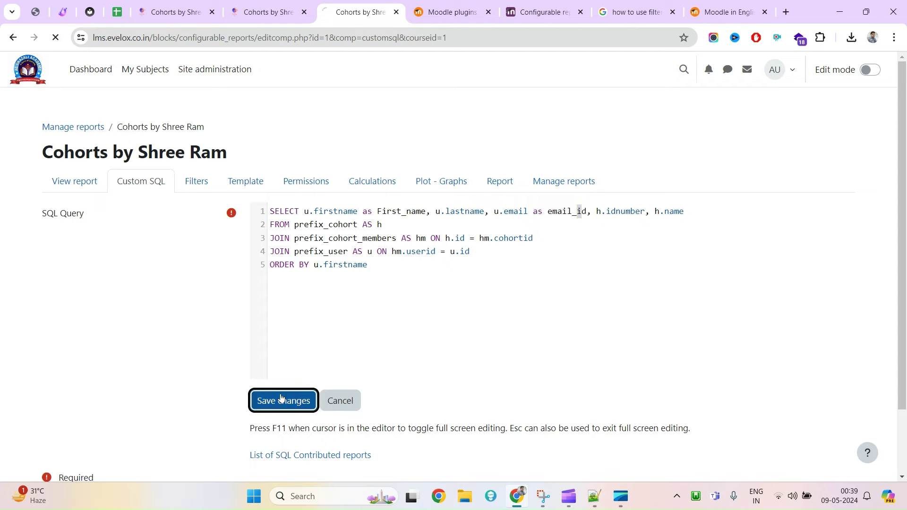
Check the email column heading in the report's results and look at the aliases in the SQL query again.
click(73, 179)
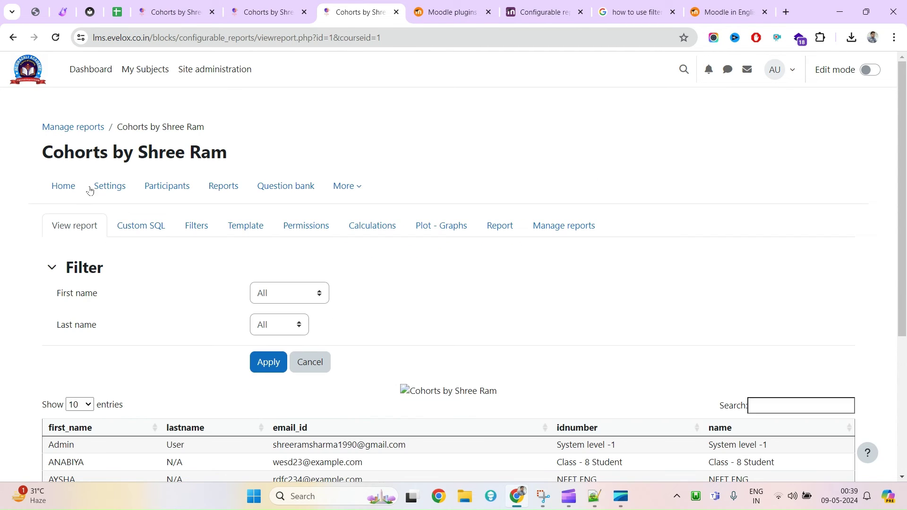
scroll(317, 292, down, 3)
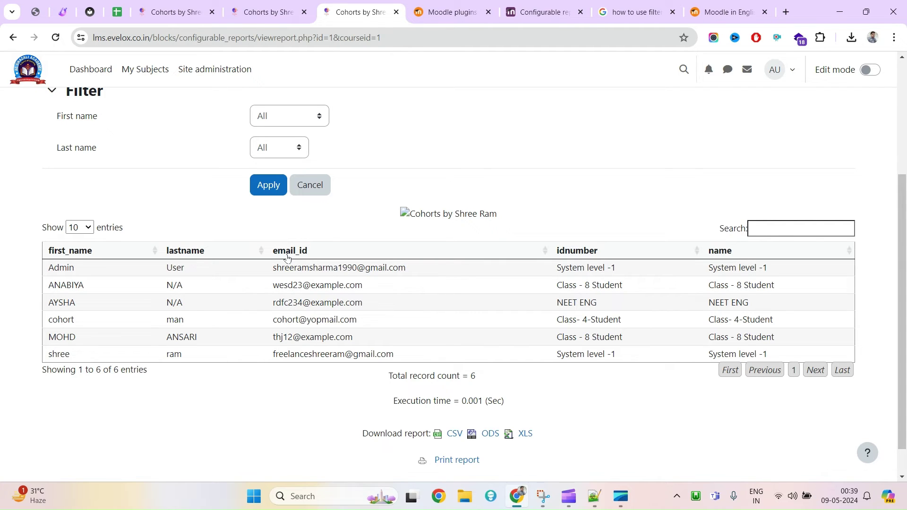
scroll(276, 284, up, 4)
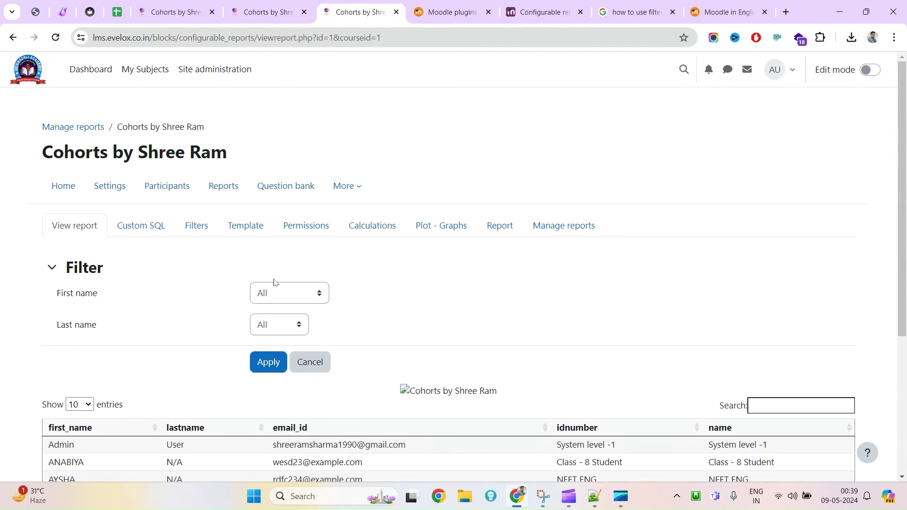
click(140, 225)
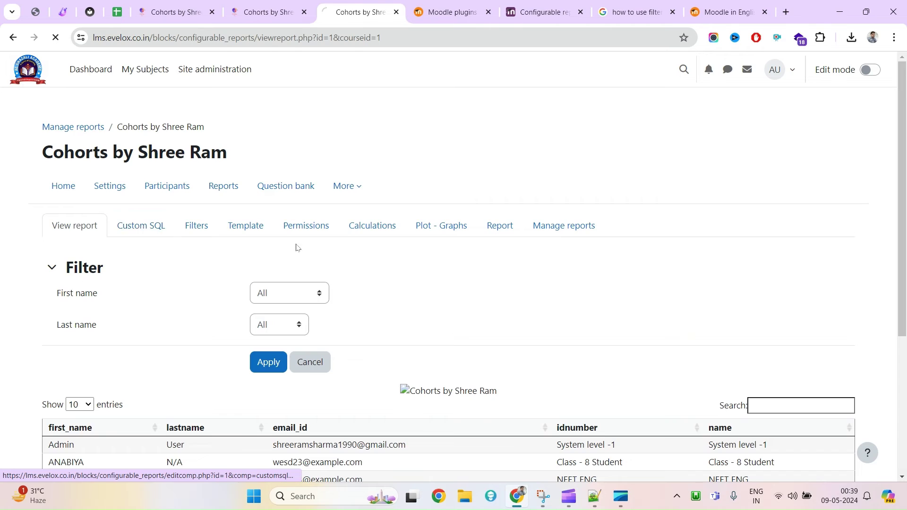
double_click(406, 211)
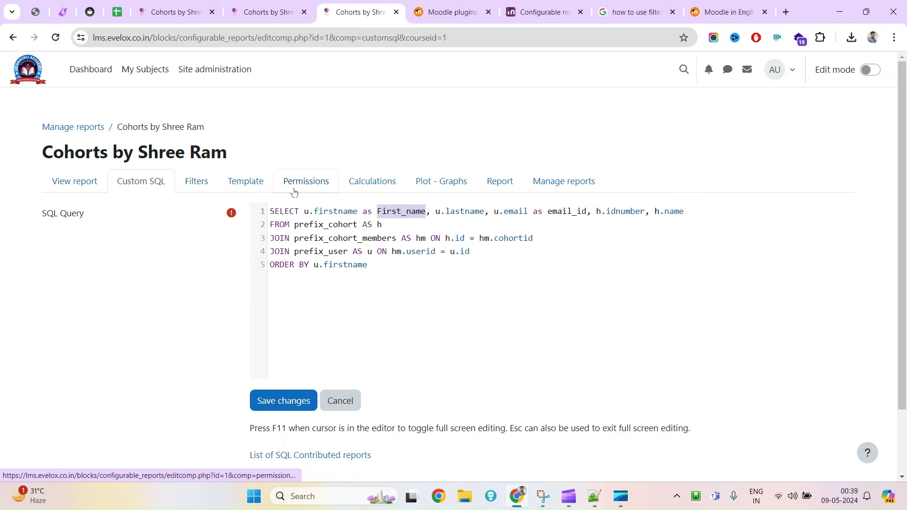
Delete the lastname and firstname user field filters from the report.
click(189, 191)
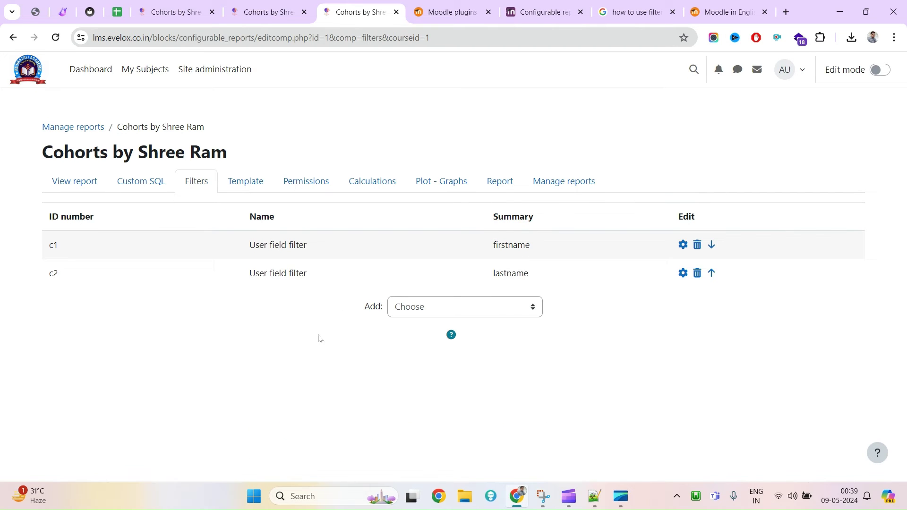
click(697, 273)
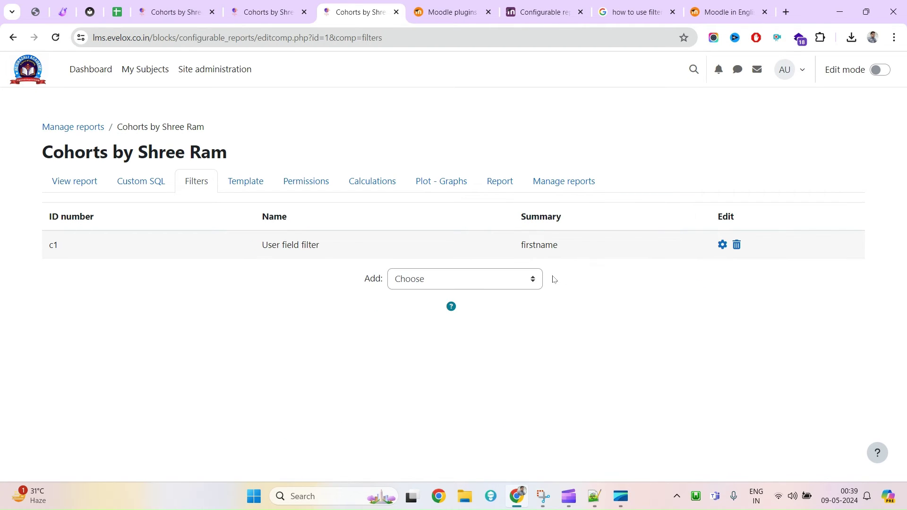
click(736, 245)
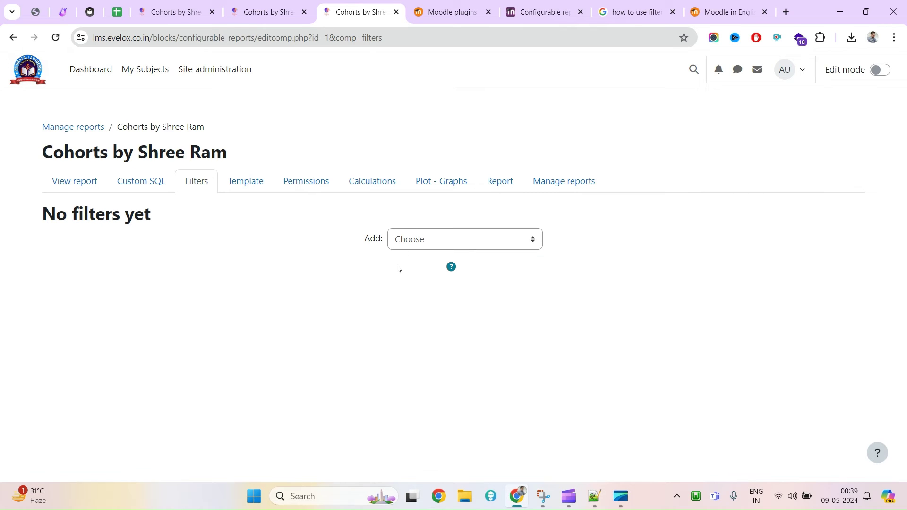
Examine the report without its filters and look over the complete custom SQL query.
click(66, 183)
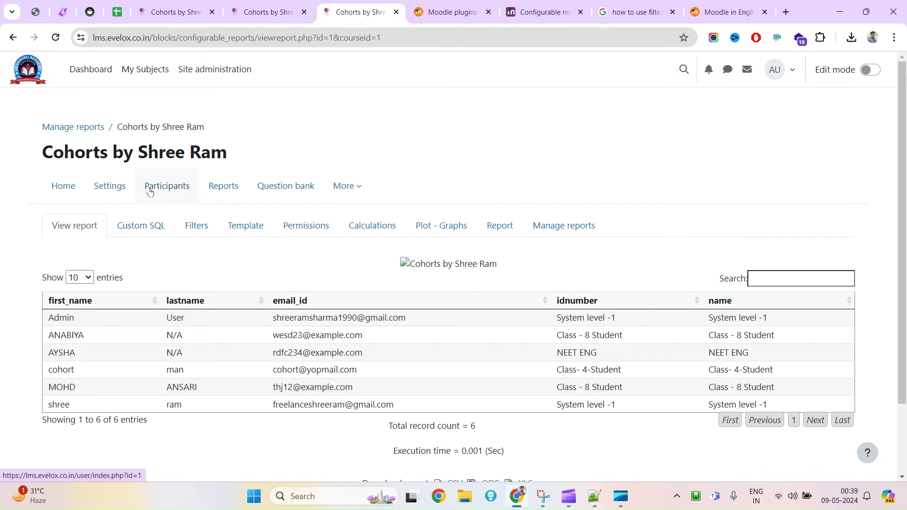
click(140, 222)
click(85, 187)
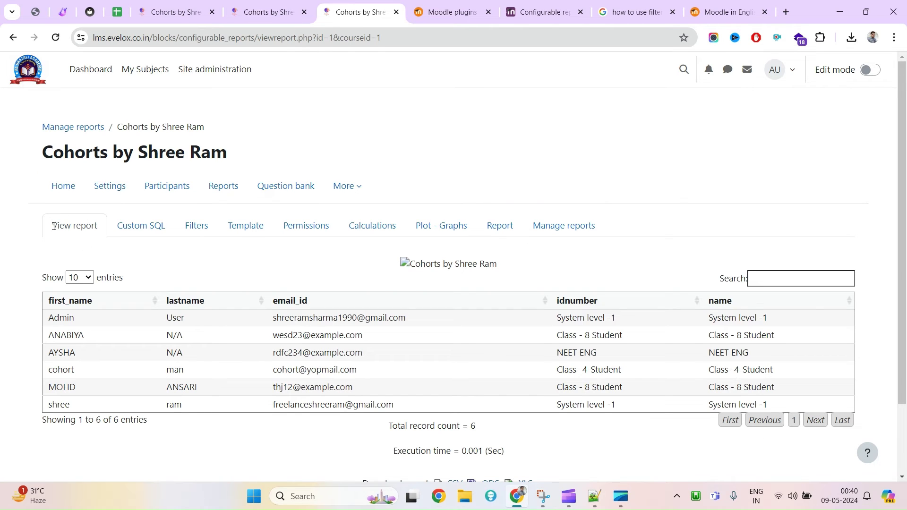
drag(53, 226, 86, 227)
click(137, 230)
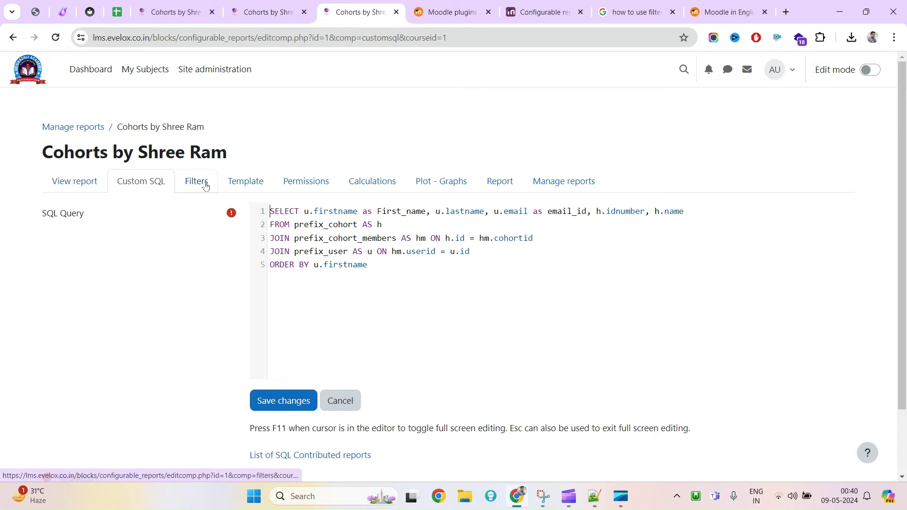
click(452, 279)
drag(436, 268, 270, 211)
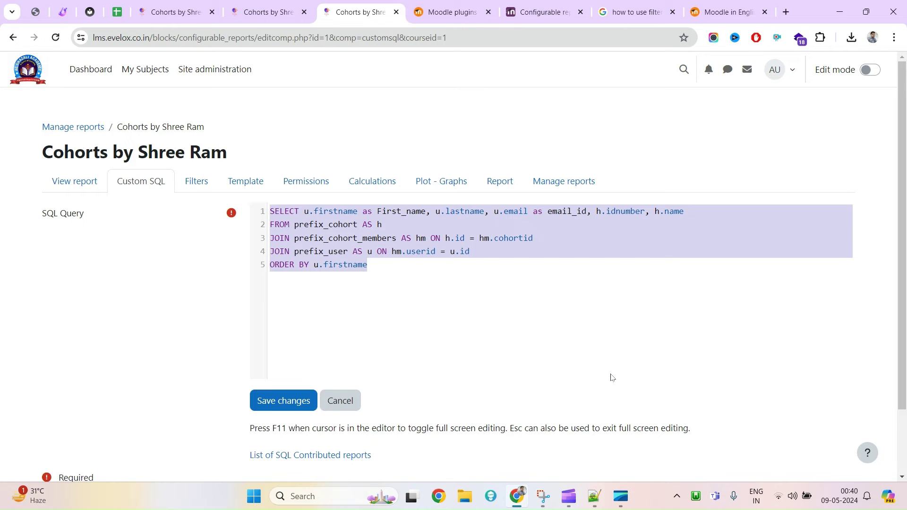
Add a user field filter to the report with its field set to firstname.
click(201, 183)
click(439, 241)
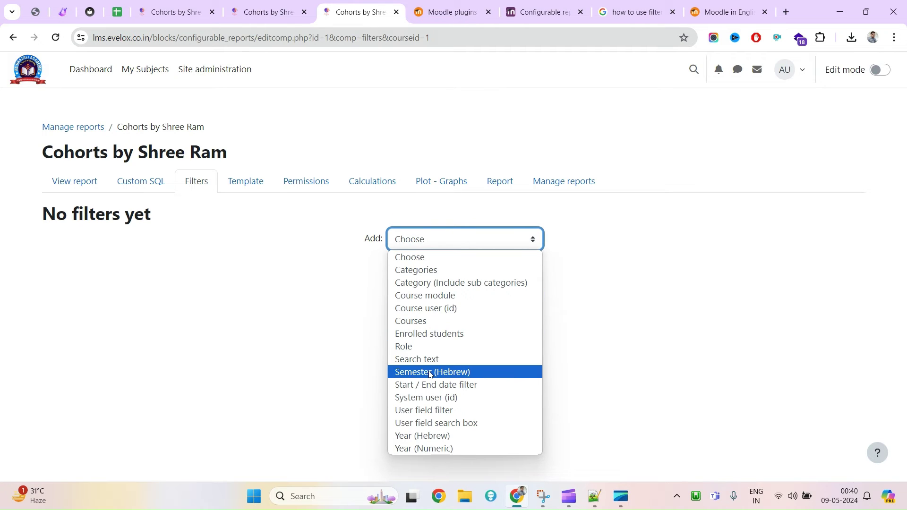
click(429, 415)
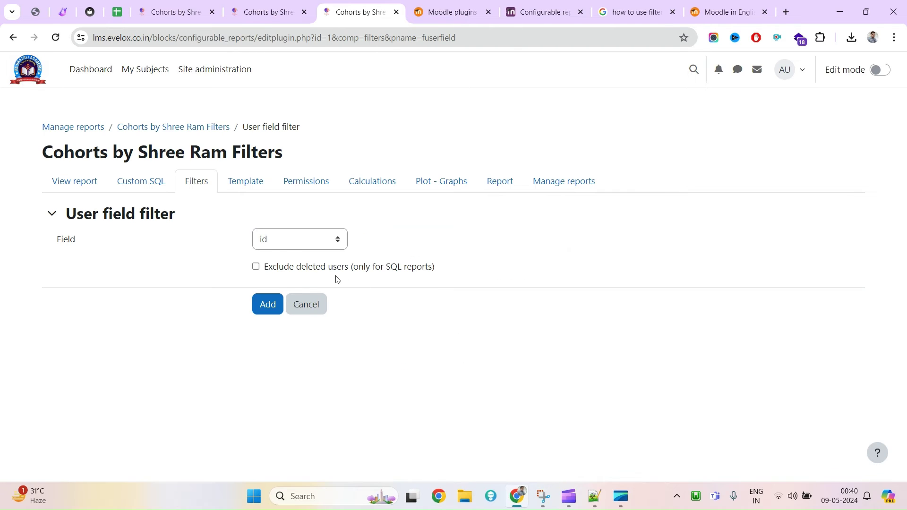
click(306, 243)
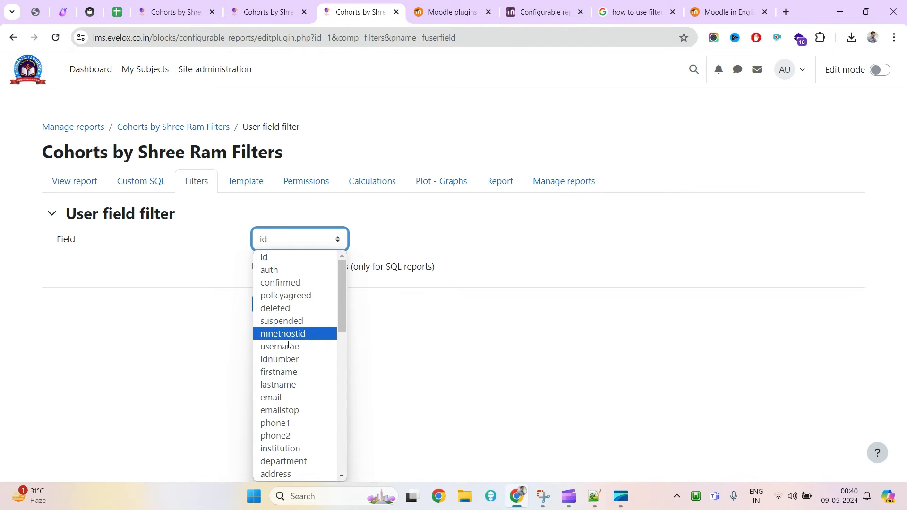
click(288, 373)
click(271, 306)
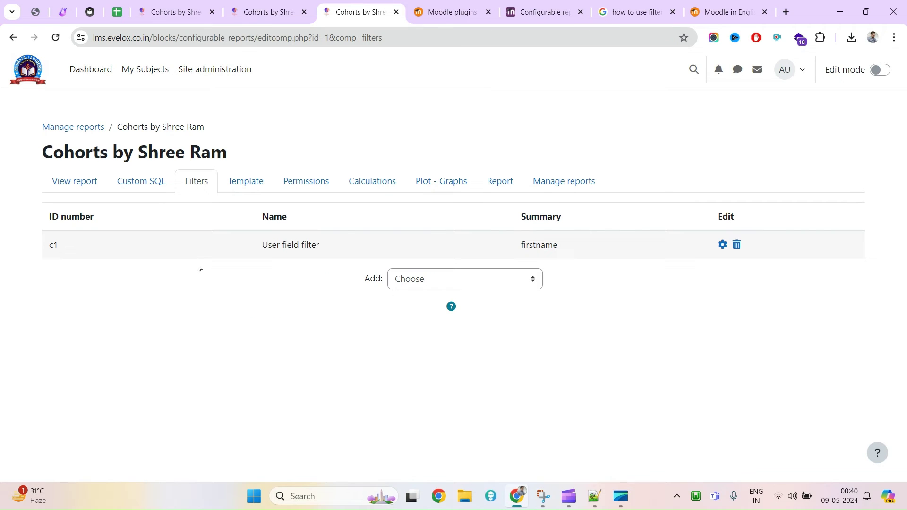
View the report and apply its First name filter with the value Admin.
click(76, 194)
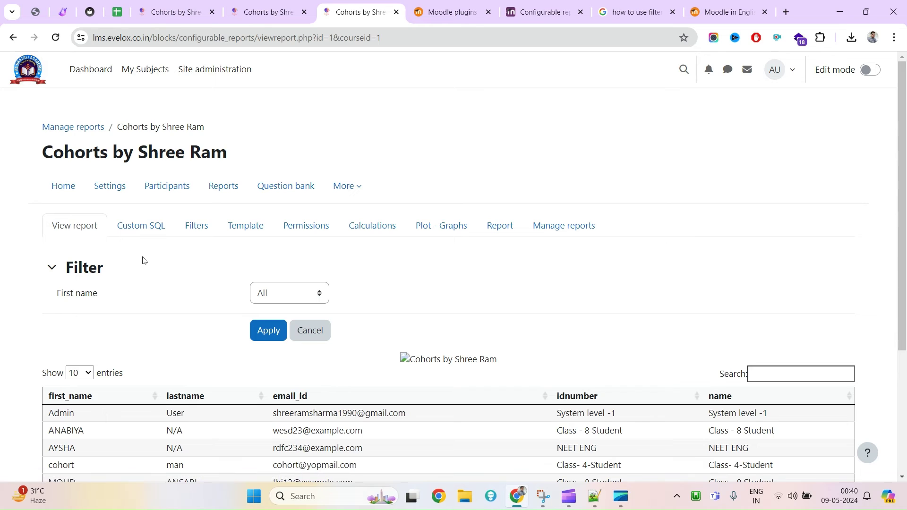
scroll(189, 261, down, 2)
scroll(189, 262, down, 1)
drag(52, 241, 105, 240)
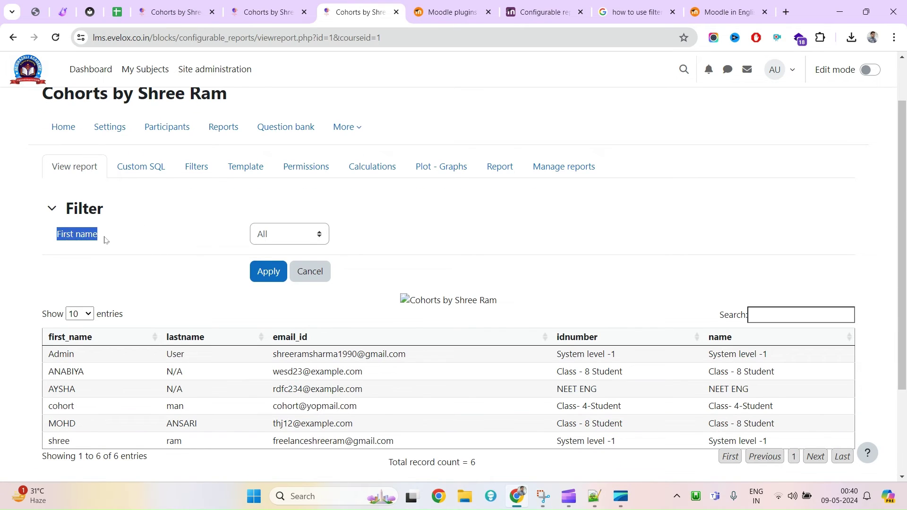
click(298, 235)
click(284, 277)
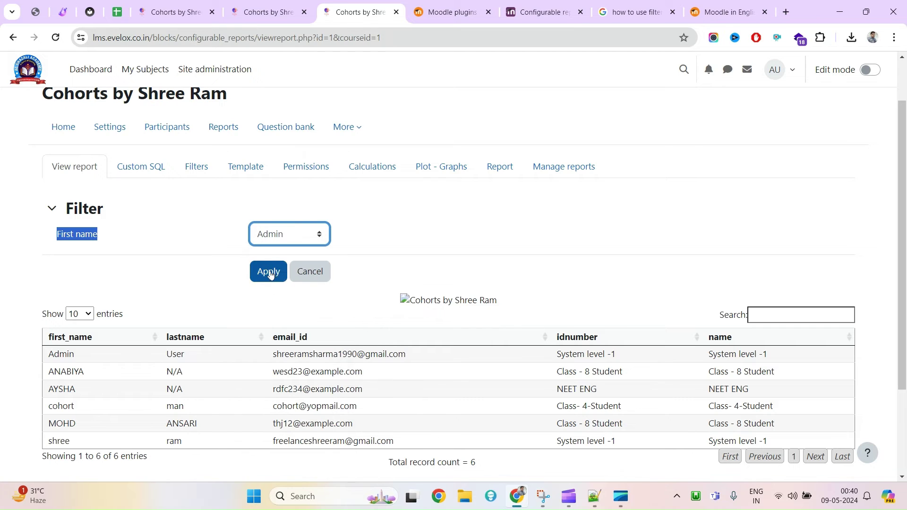
click(271, 273)
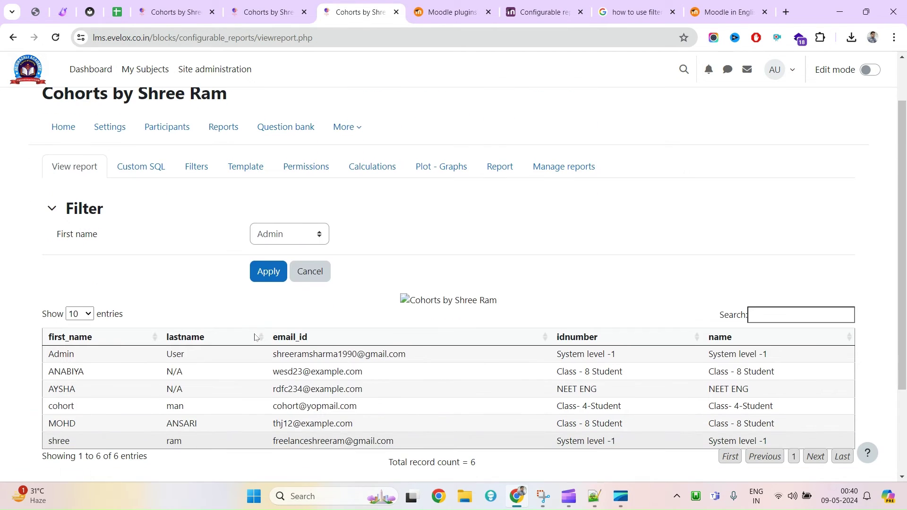
Apply the First name filter with a different user's first name and review the report's custom SQL query.
click(285, 234)
click(278, 351)
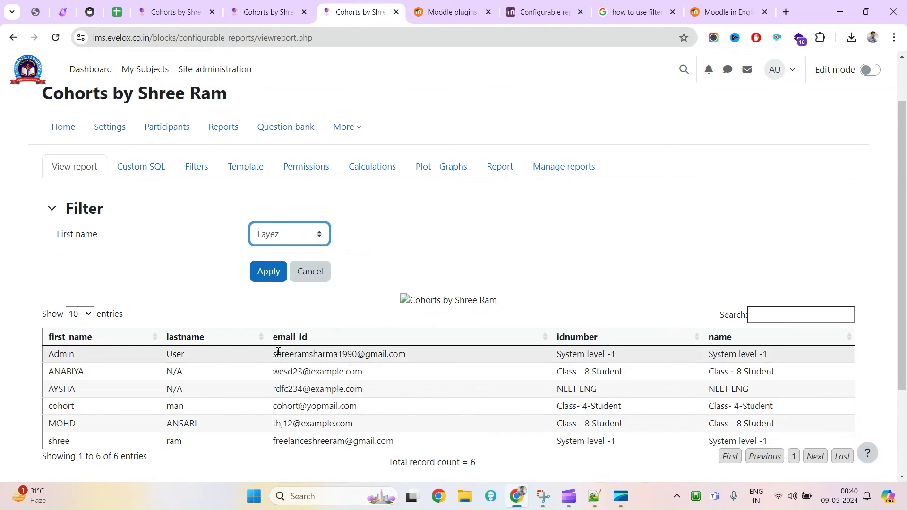
click(268, 271)
click(151, 226)
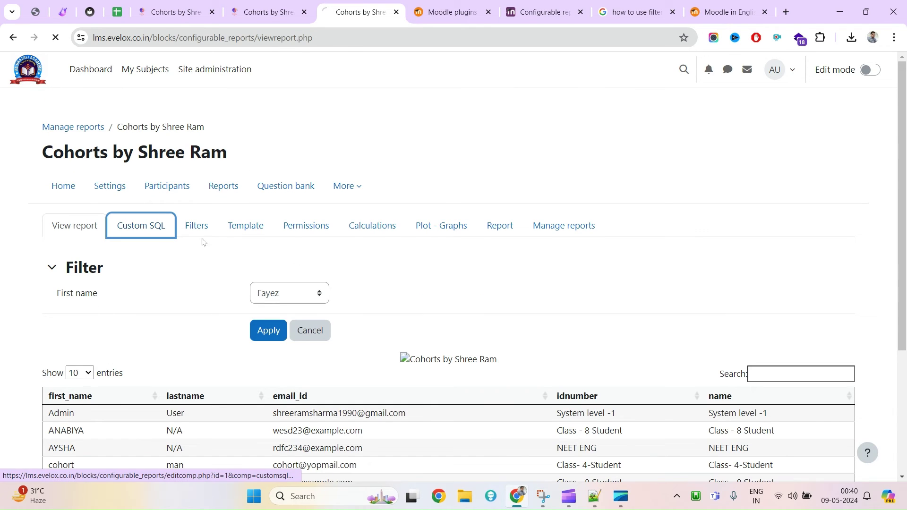
drag(368, 265, 256, 217)
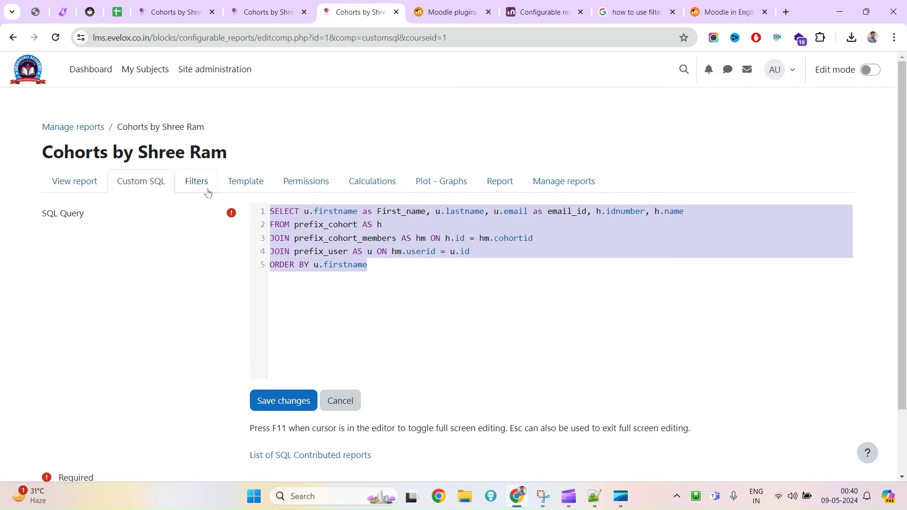
Set the report's template option to Enabled and place the cursor in the empty Header editor.
click(243, 181)
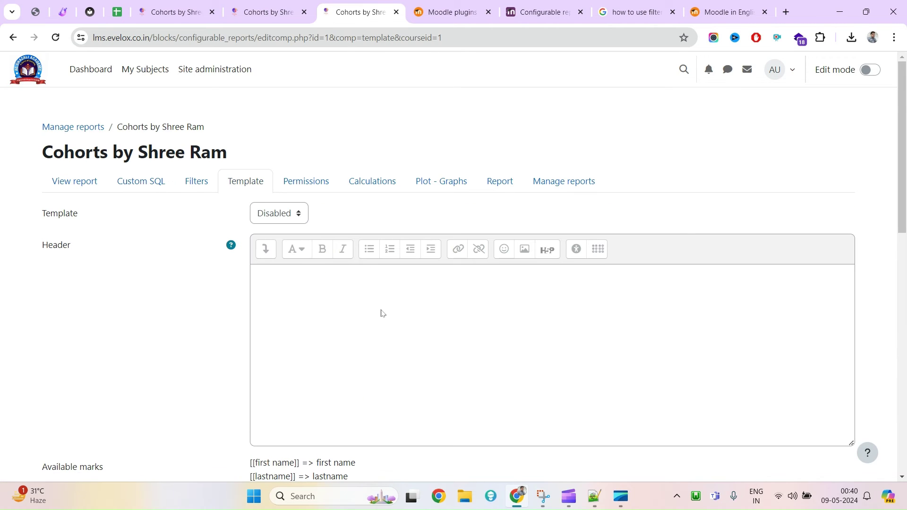
scroll(380, 316, down, 2)
scroll(293, 259, up, 1)
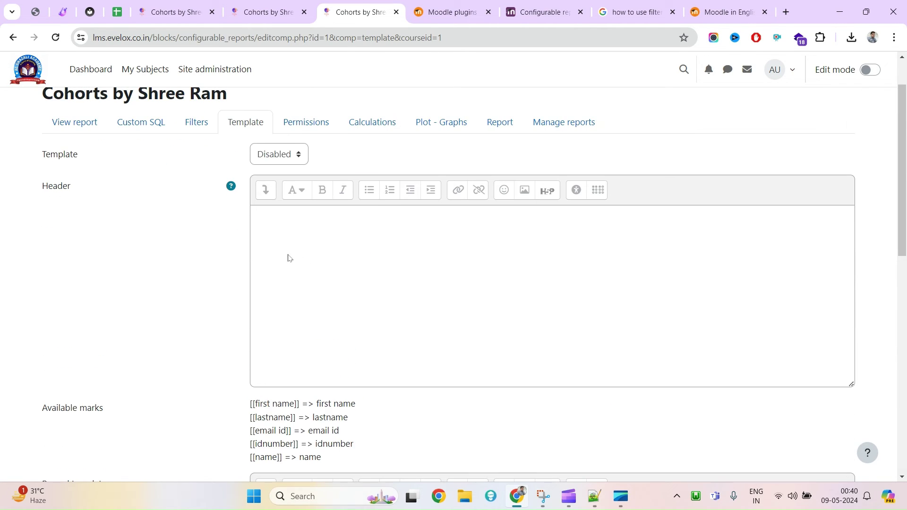
click(272, 162)
click(273, 185)
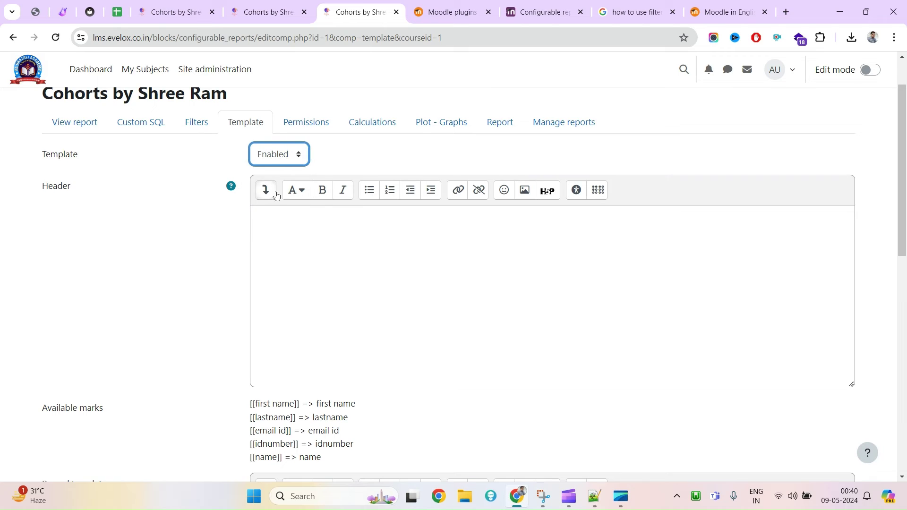
click(299, 239)
click(260, 155)
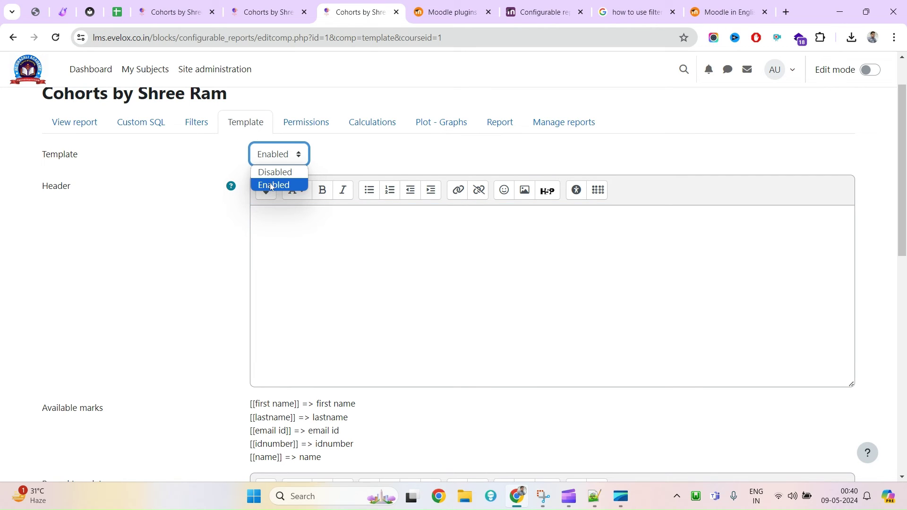
click(295, 245)
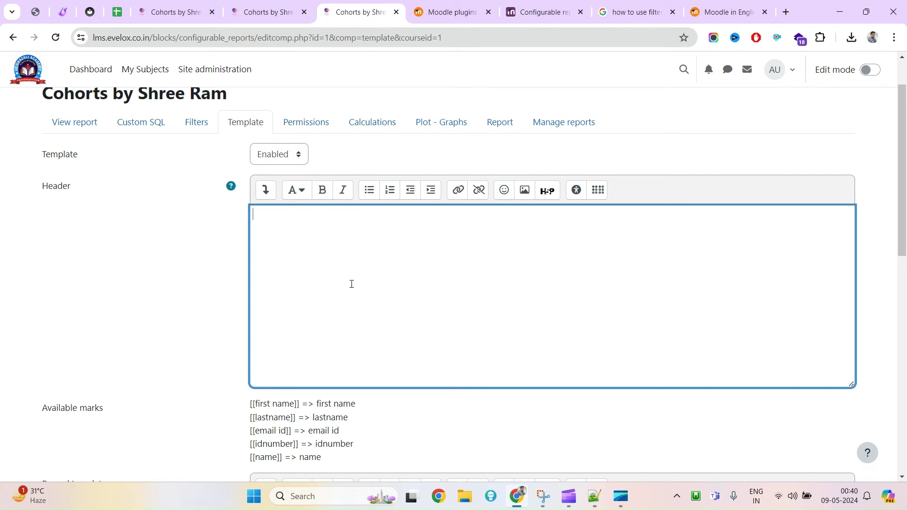
Examine the report template's available marks and its Record template and Footer editors.
scroll(345, 287, down, 5)
click(333, 318)
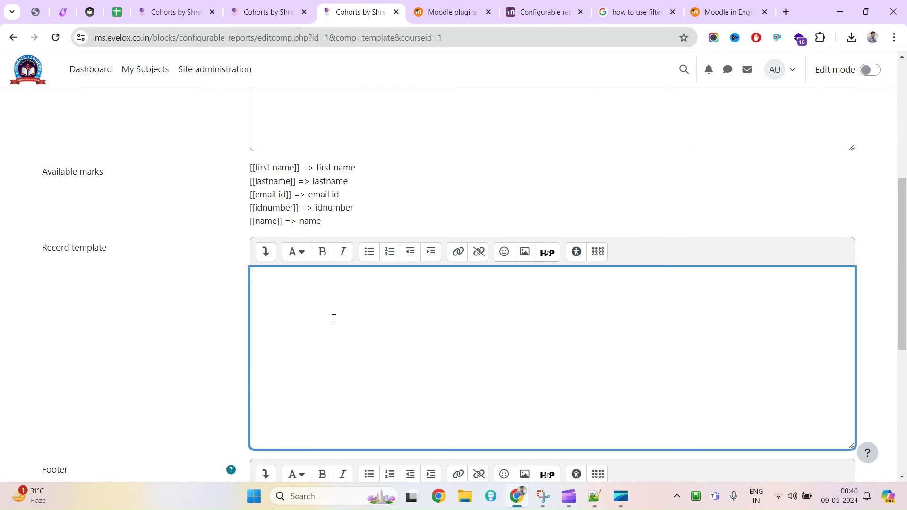
scroll(333, 319, down, 4)
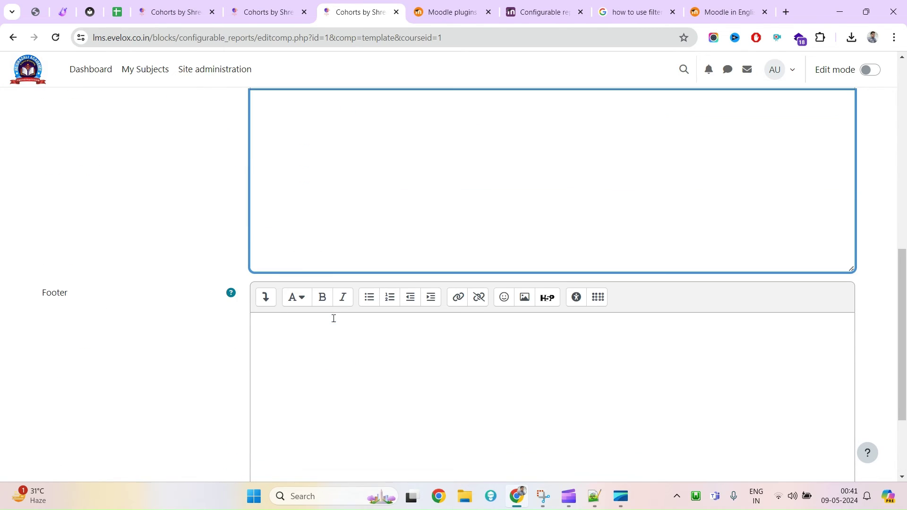
scroll(332, 367, down, 3)
click(333, 365)
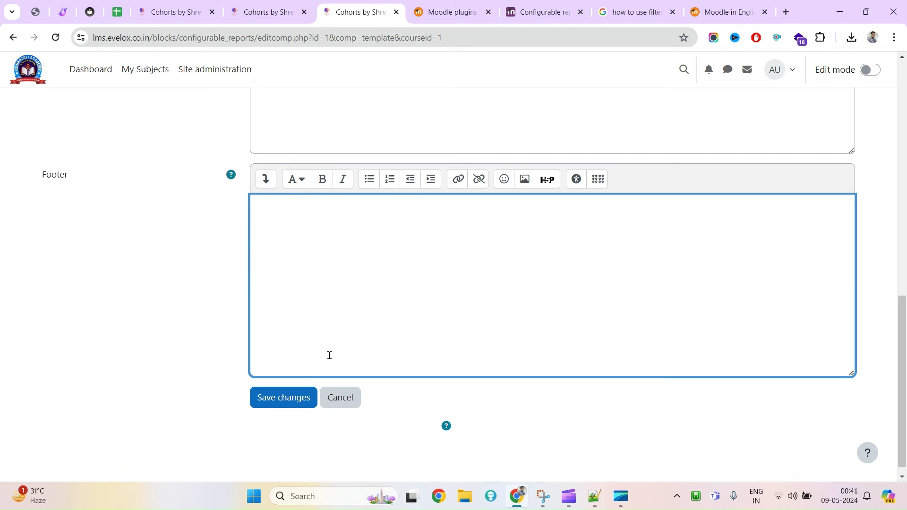
scroll(329, 355, up, 12)
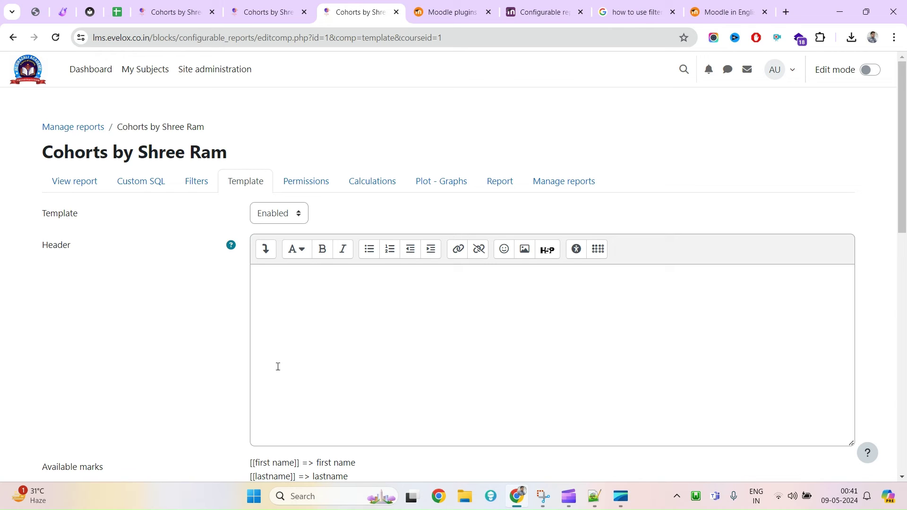
Leave the template unsaved, and delete and re-add the Report Capabilities permission in the report's permissions.
click(301, 184)
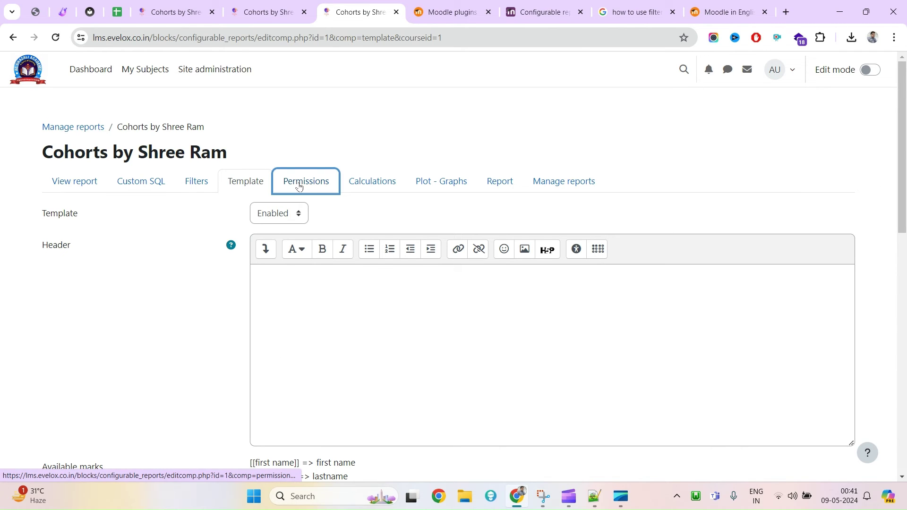
click(501, 113)
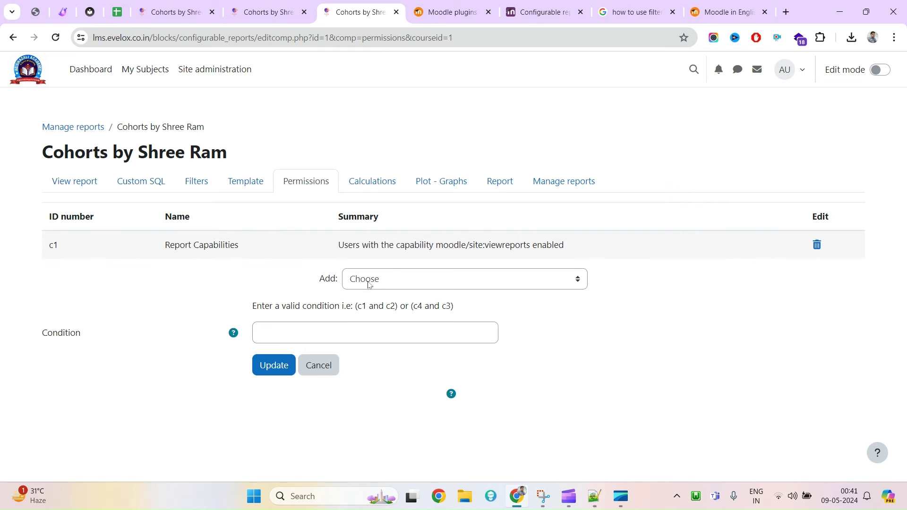
click(816, 245)
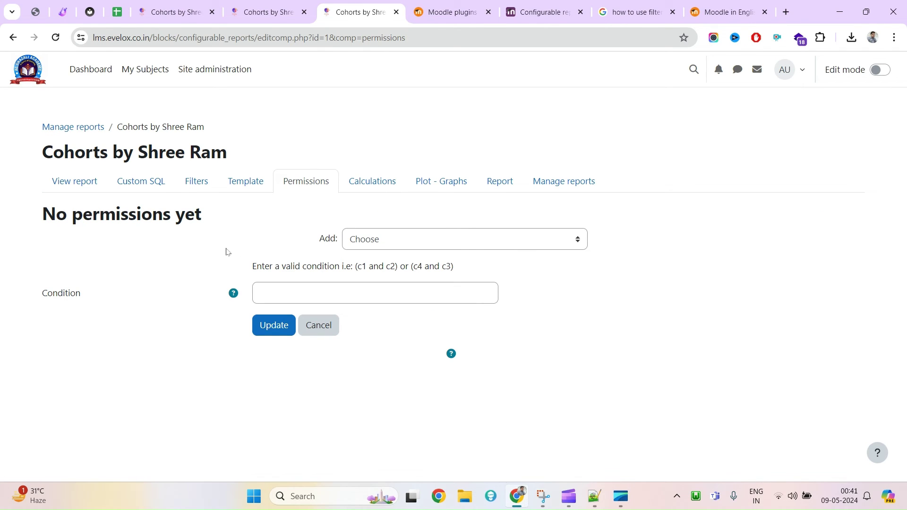
click(392, 244)
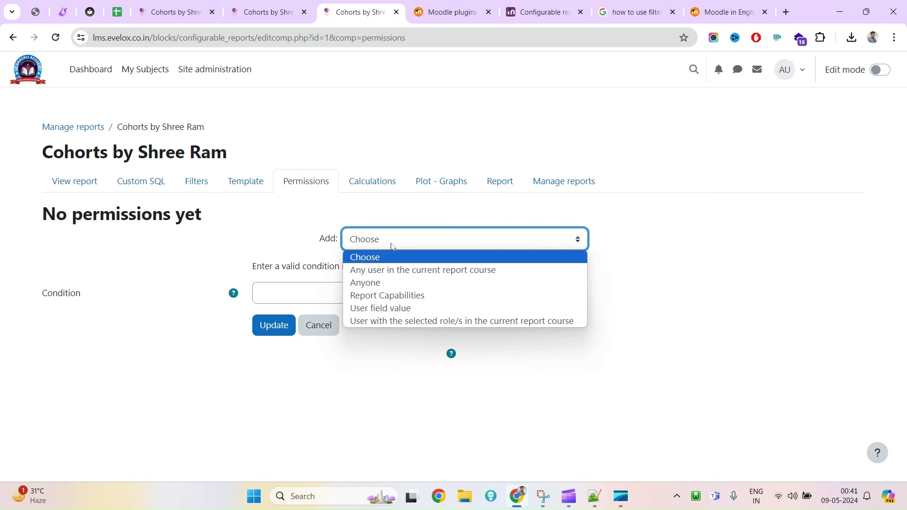
click(392, 296)
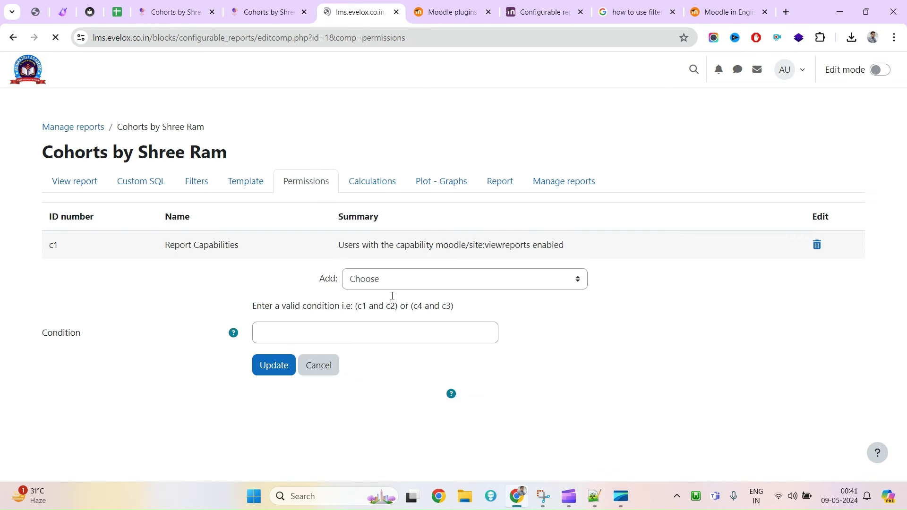
triple_click(172, 246)
double_click(173, 243)
drag(168, 243, 222, 243)
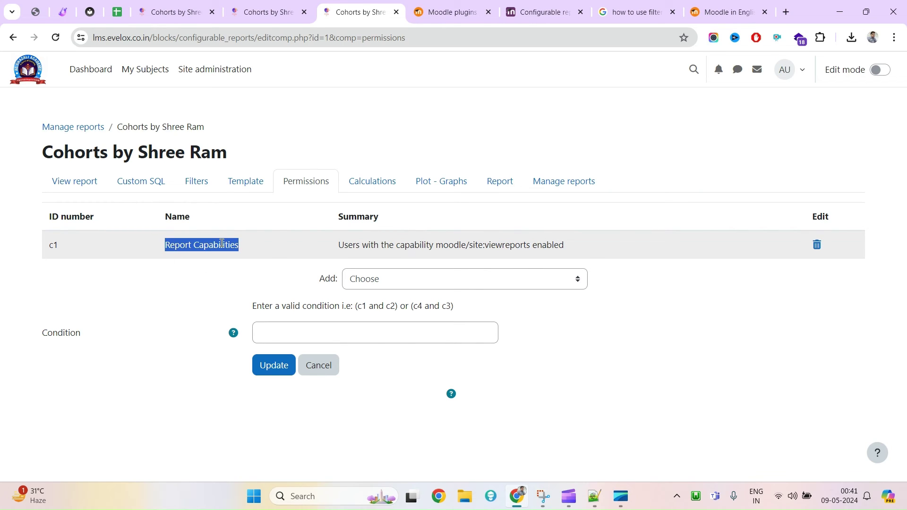
View the report again and look over the other permission types that can be added to it.
click(74, 182)
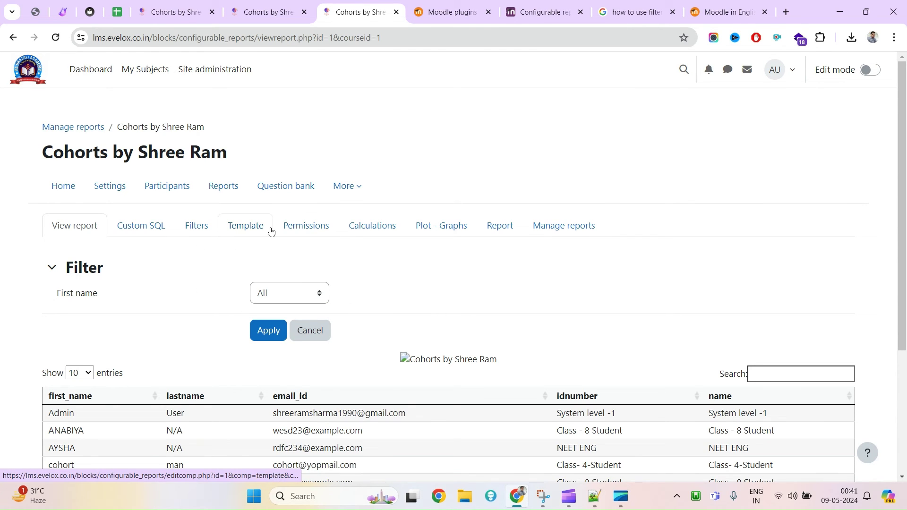
click(294, 230)
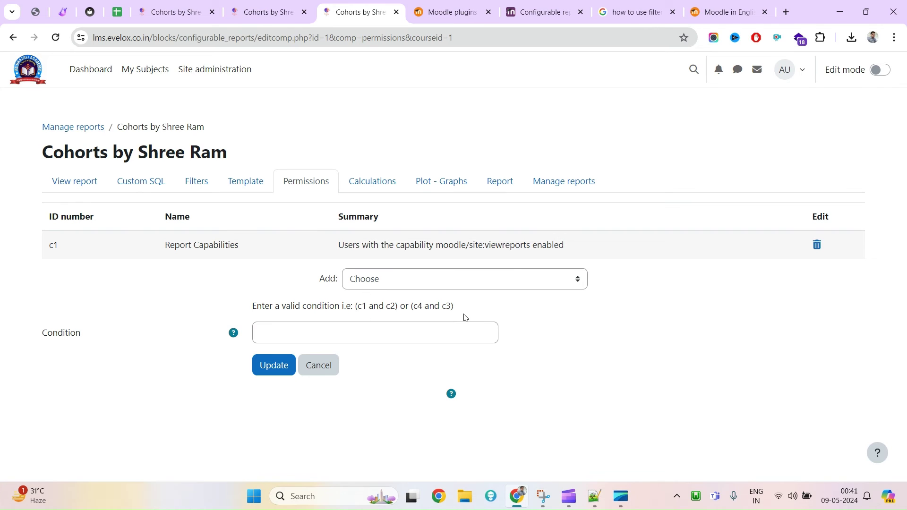
click(437, 286)
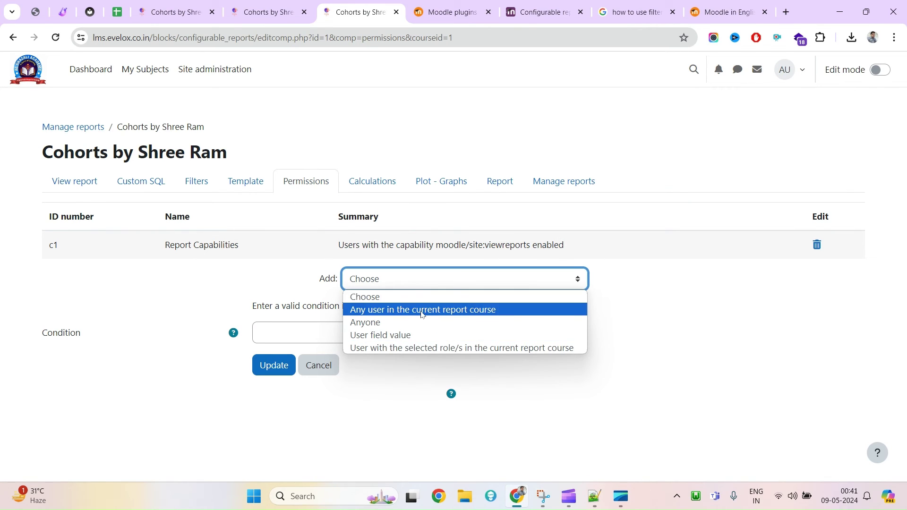
click(368, 203)
Look over the calculation types available for the report and the graphs set up for it.
click(378, 192)
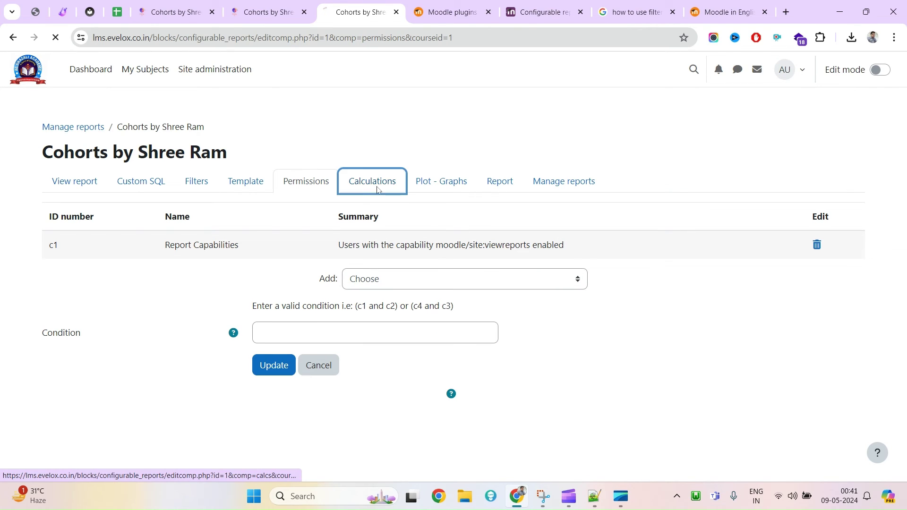
click(444, 238)
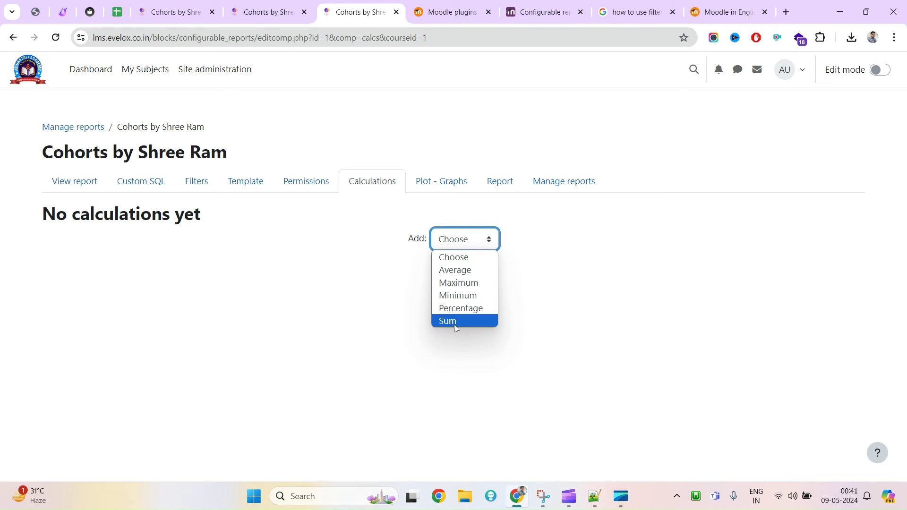
click(441, 185)
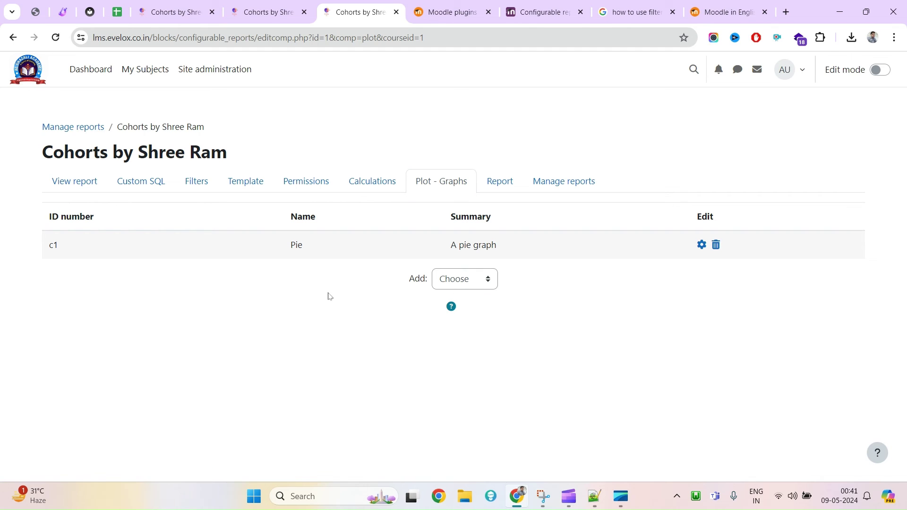
Enable Export in JSON format in the report's export options and save the report settings.
click(496, 188)
scroll(348, 355, down, 5)
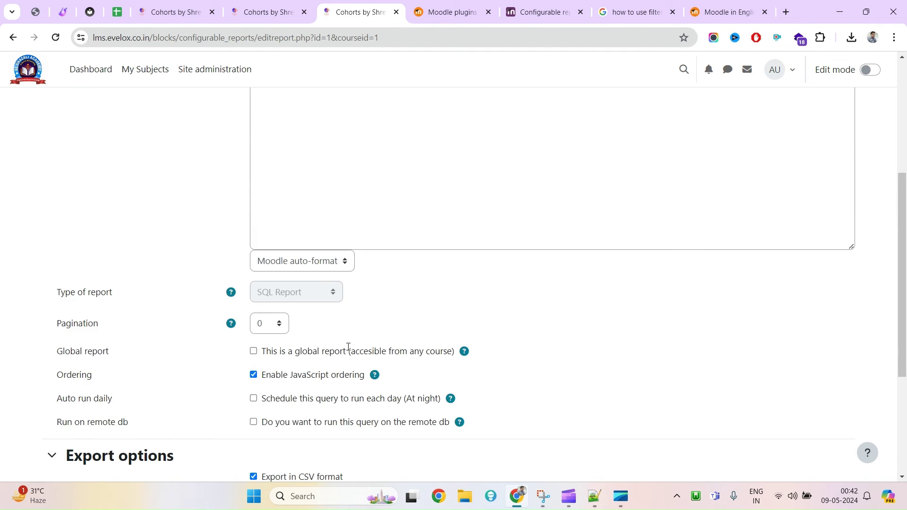
scroll(348, 349, up, 5)
triple_click(304, 259)
scroll(272, 374, down, 7)
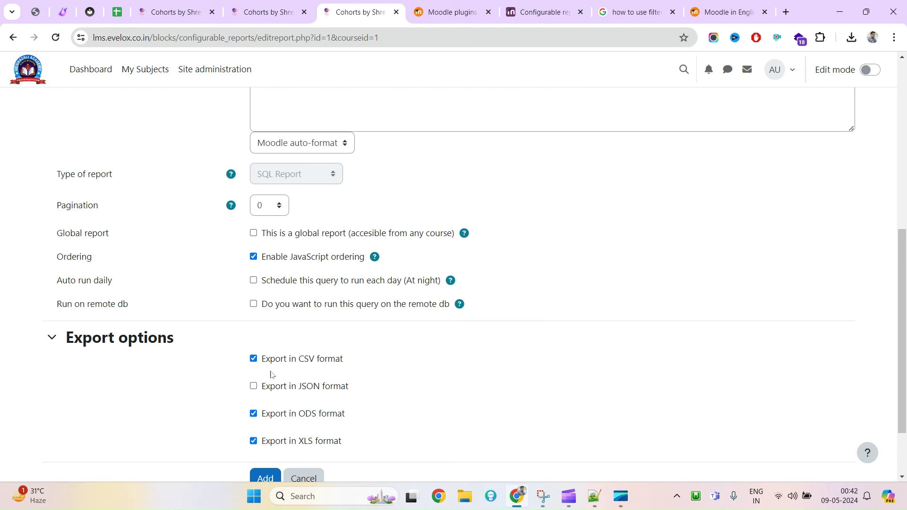
scroll(364, 282, down, 1)
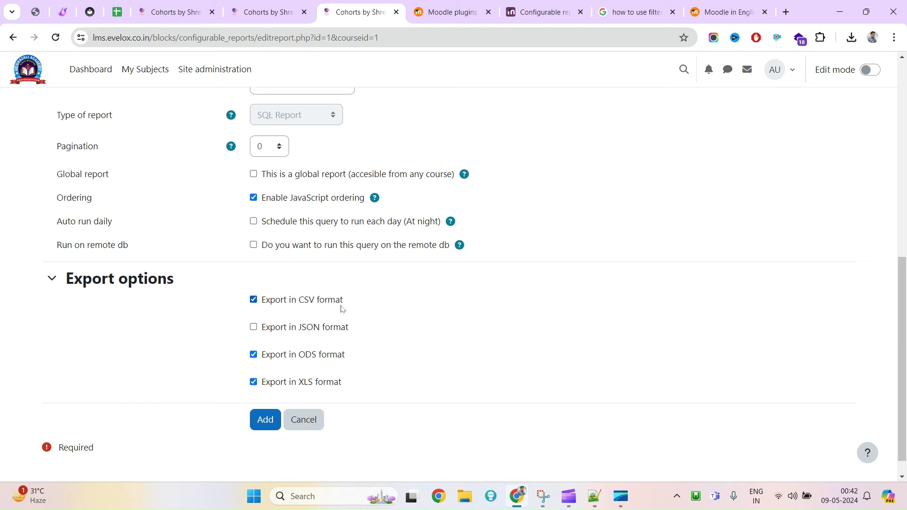
click(255, 329)
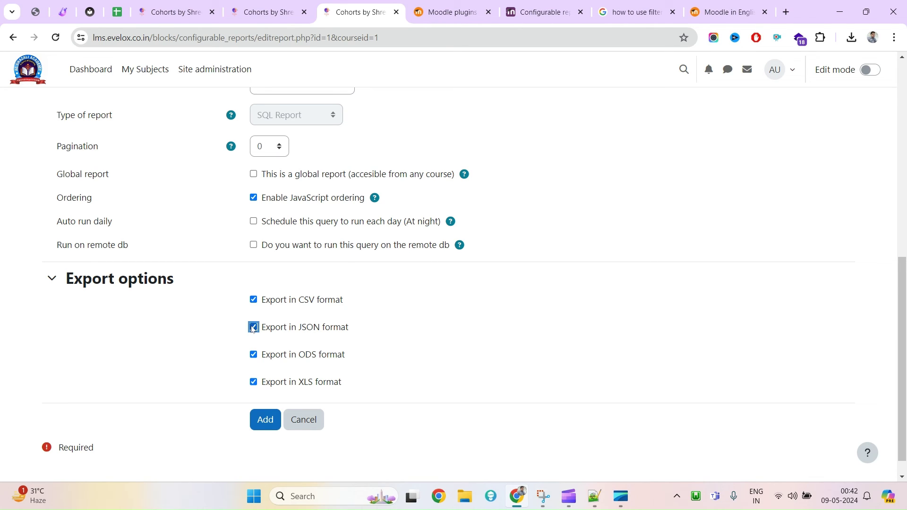
click(258, 427)
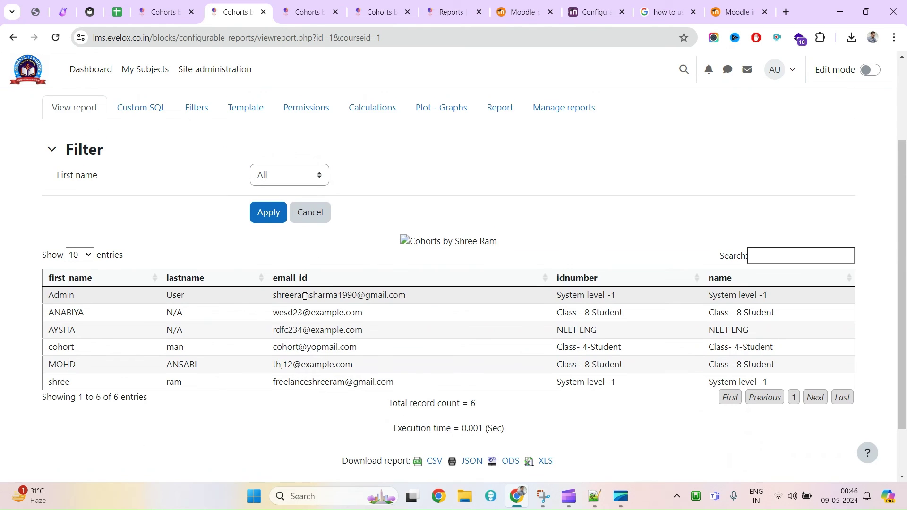
Download the report in CSV format and open the file in Excel.
scroll(308, 282, down, 2)
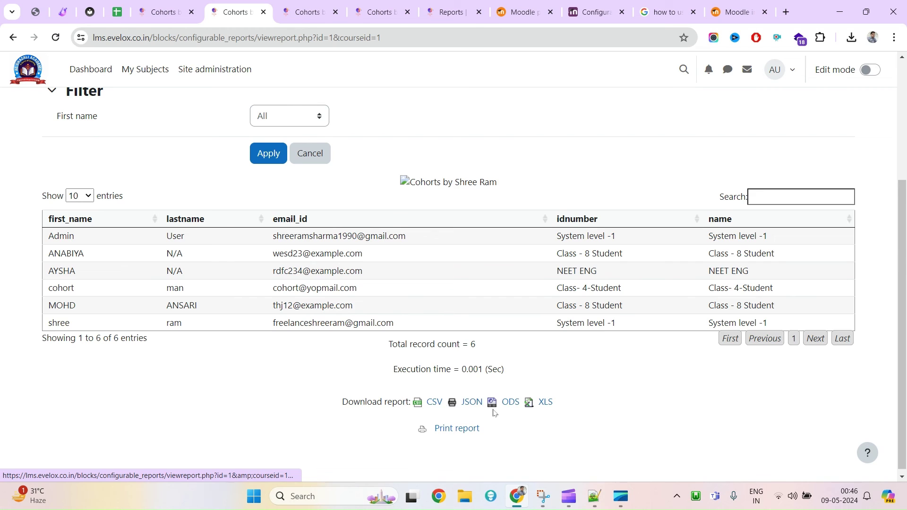
click(430, 402)
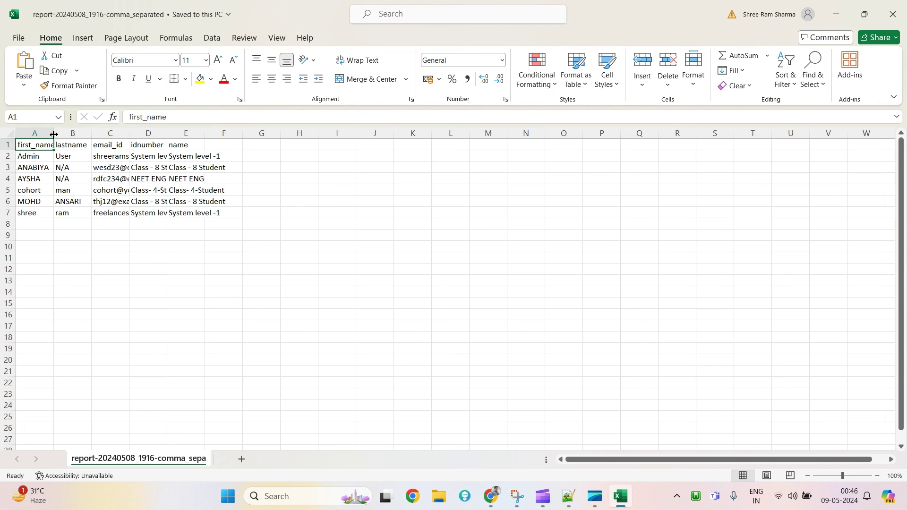
Fit the columns of the CSV report to their contents, look over the rows and close the workbook without saving.
double_click(132, 134)
double_click(256, 133)
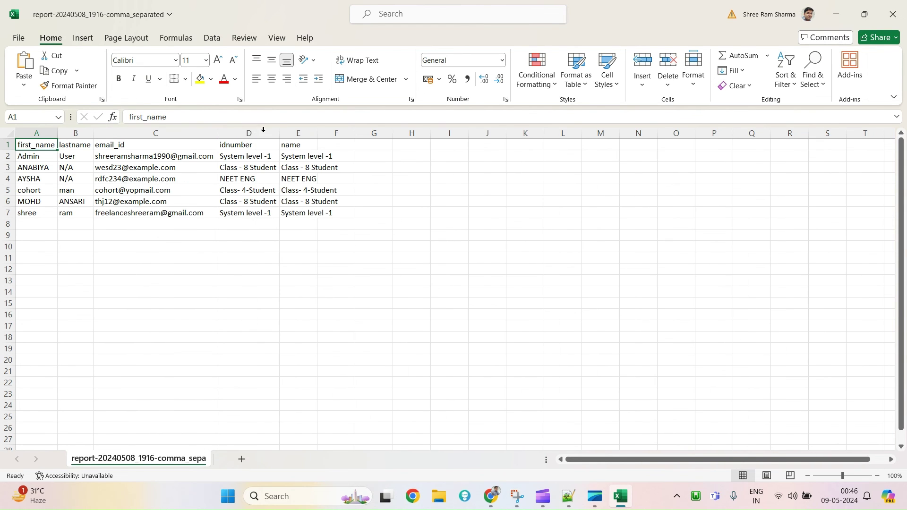
double_click(319, 134)
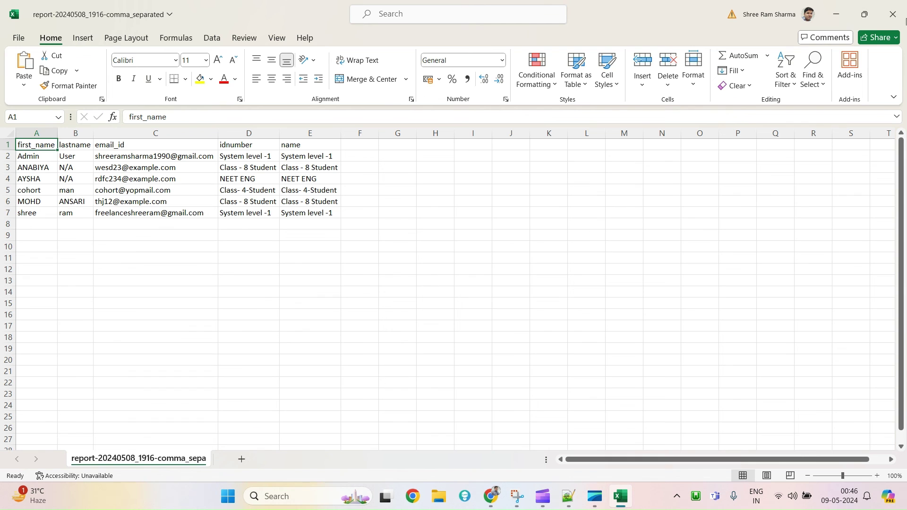
click(895, 15)
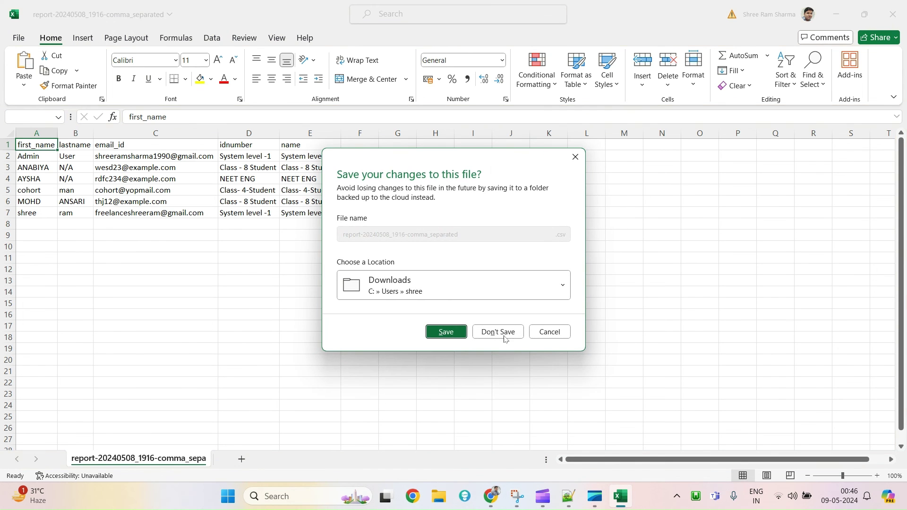
click(504, 336)
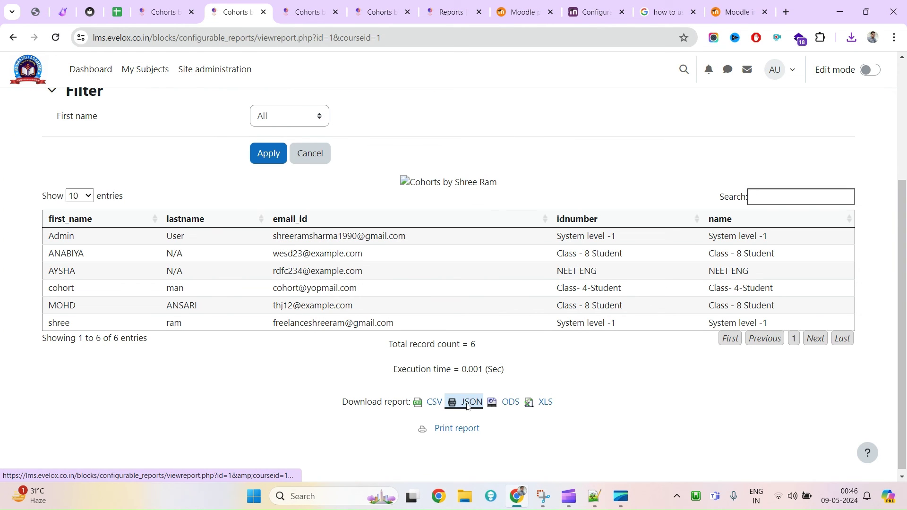
Download the report in JSON format and open the file in Visual Studio Code.
click(466, 405)
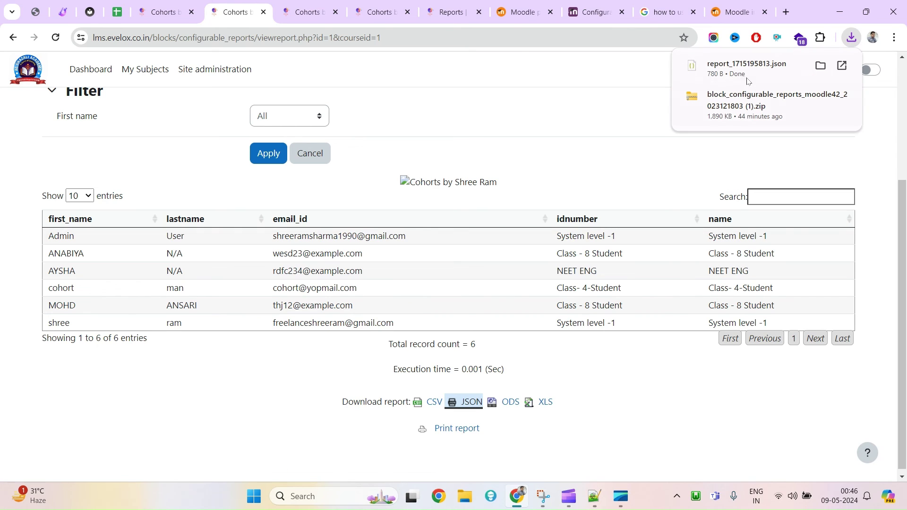
click(748, 78)
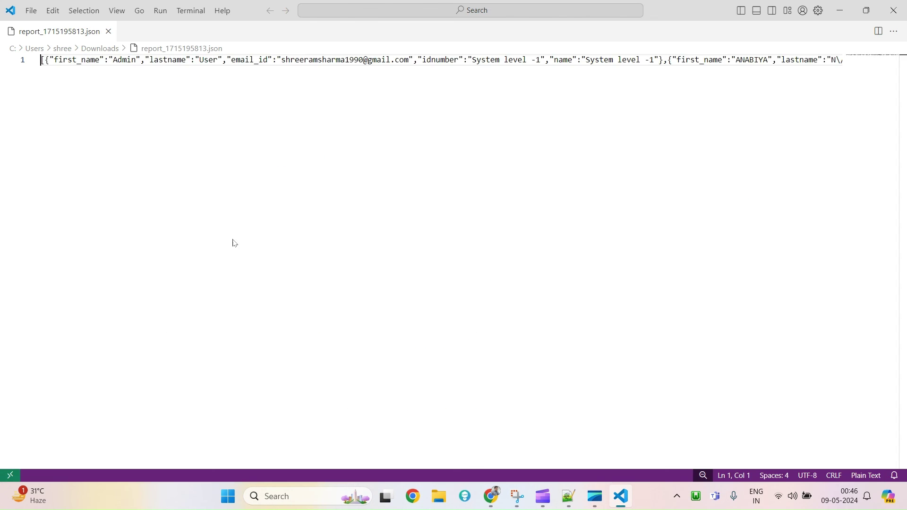
key(End)
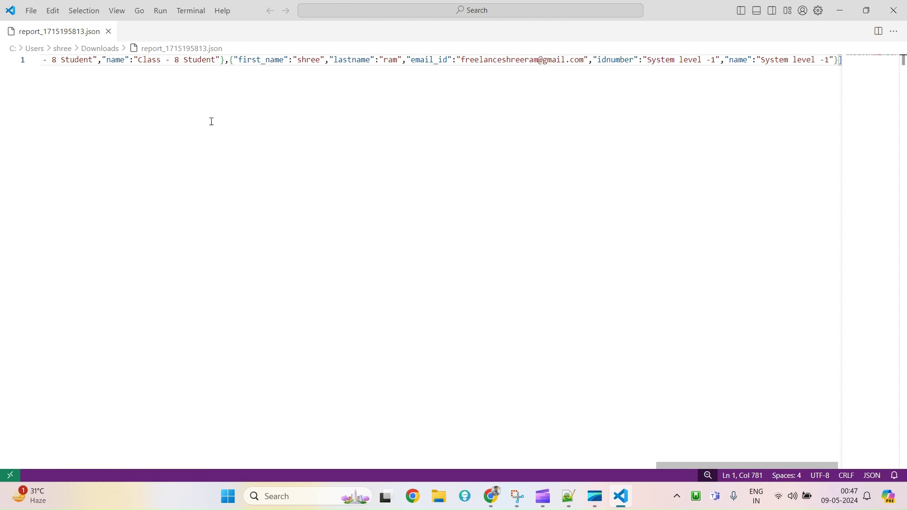
Turn on word wrap for the JSON file and select its entire contents for reading.
key(ctrl+a)
click(118, 12)
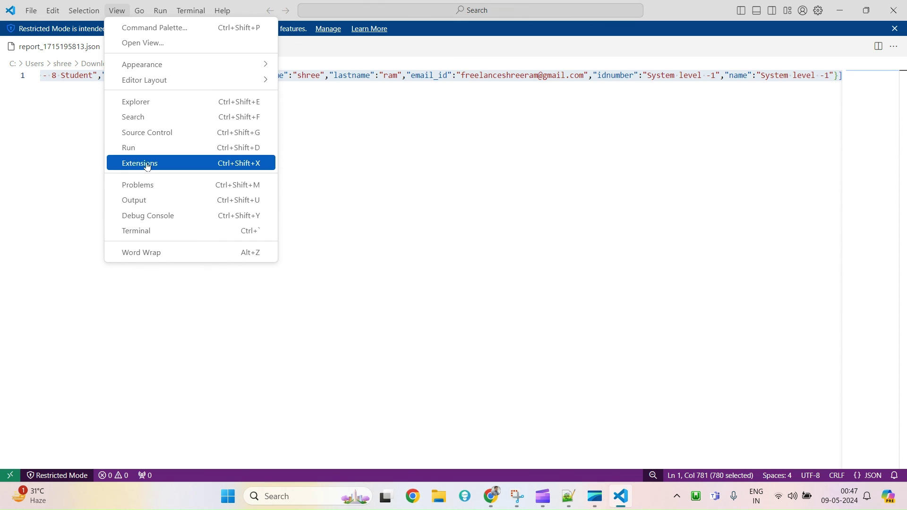
click(146, 253)
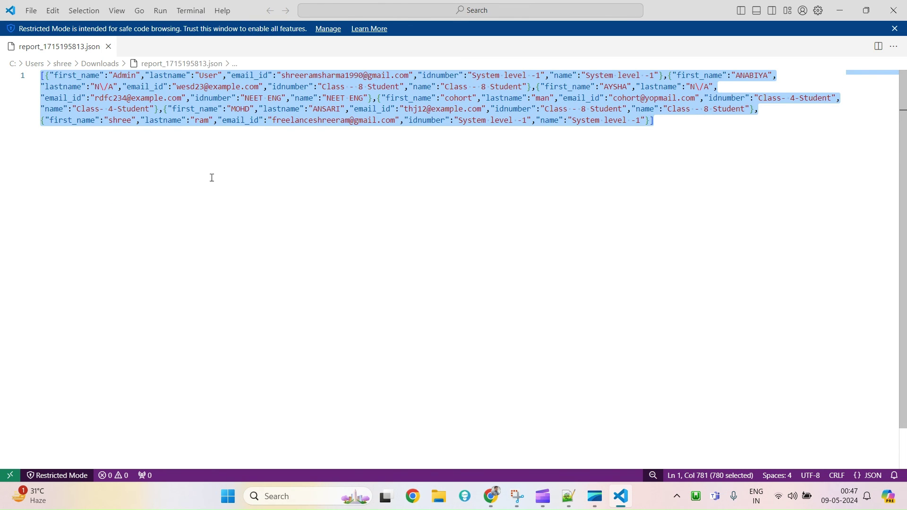
click(211, 176)
drag(671, 120, 41, 75)
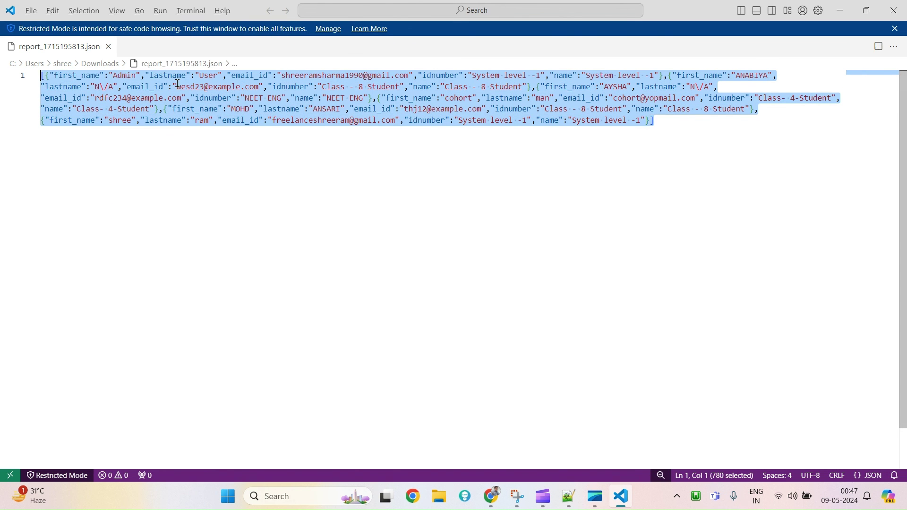
Switch back to Chrome, download the report in ODS format, and check the file in Excel before closing it.
key(alt+Tab)
click(508, 402)
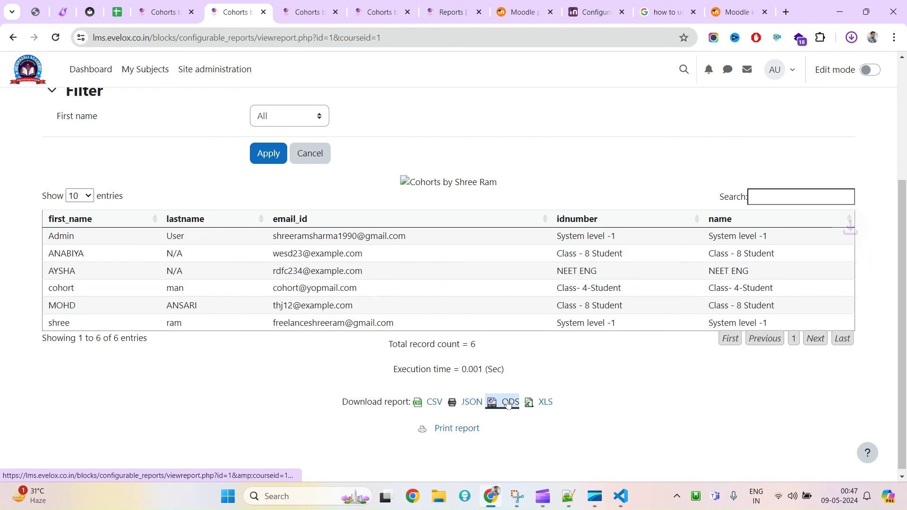
click(852, 38)
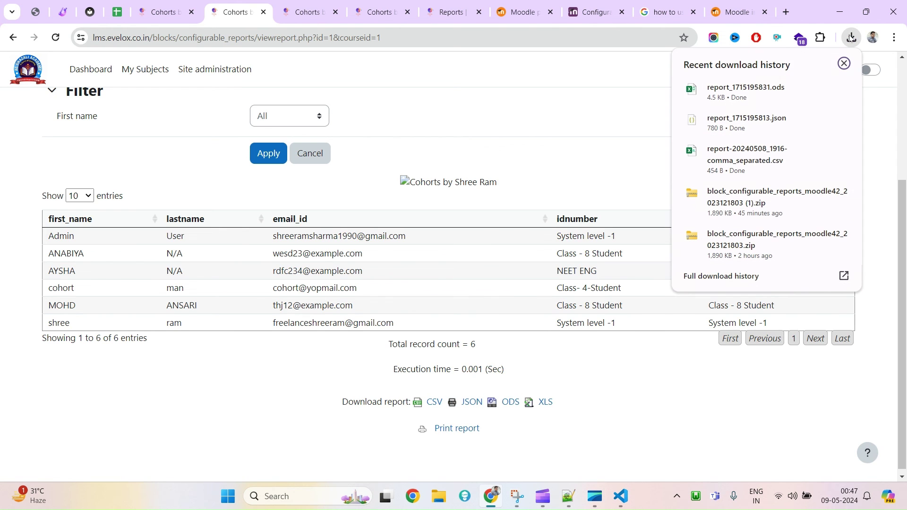
mouse_move(775, 99)
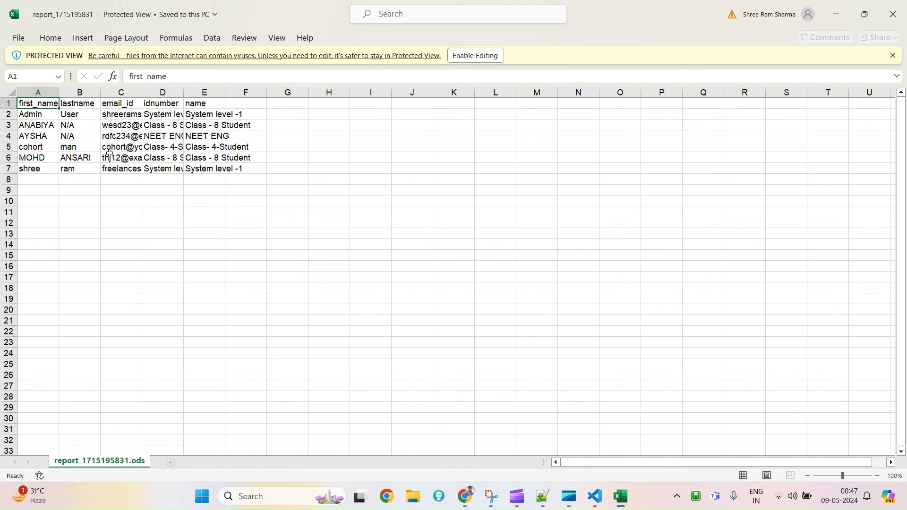
click(107, 145)
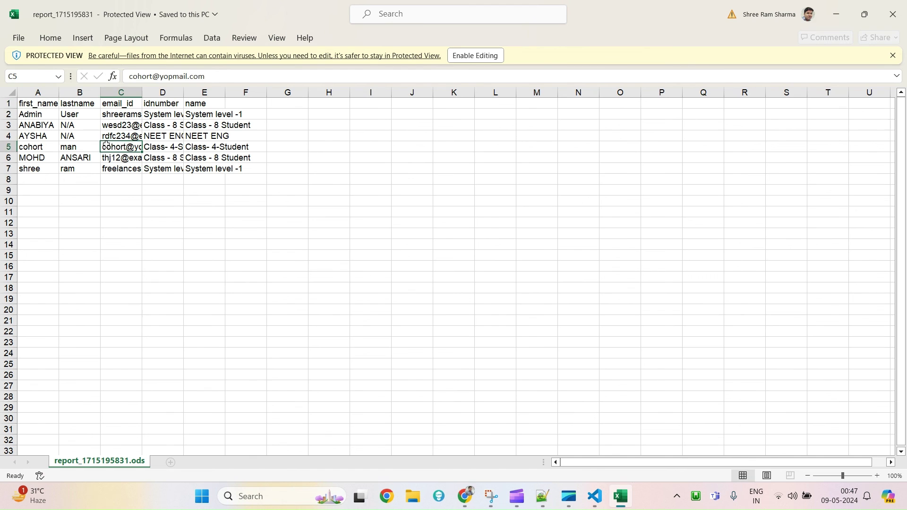
click(121, 233)
click(893, 14)
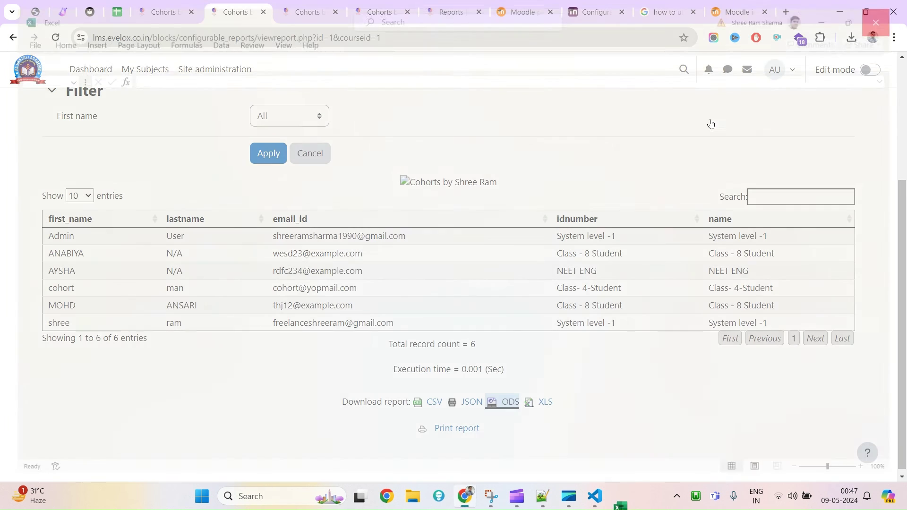
Download the report in XLS format, then view the file in Excel and close it.
click(545, 404)
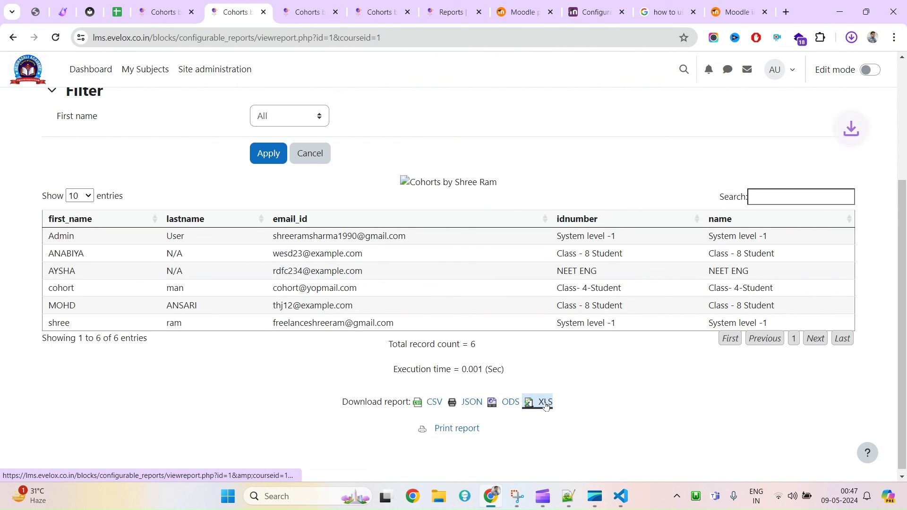
click(852, 38)
click(735, 92)
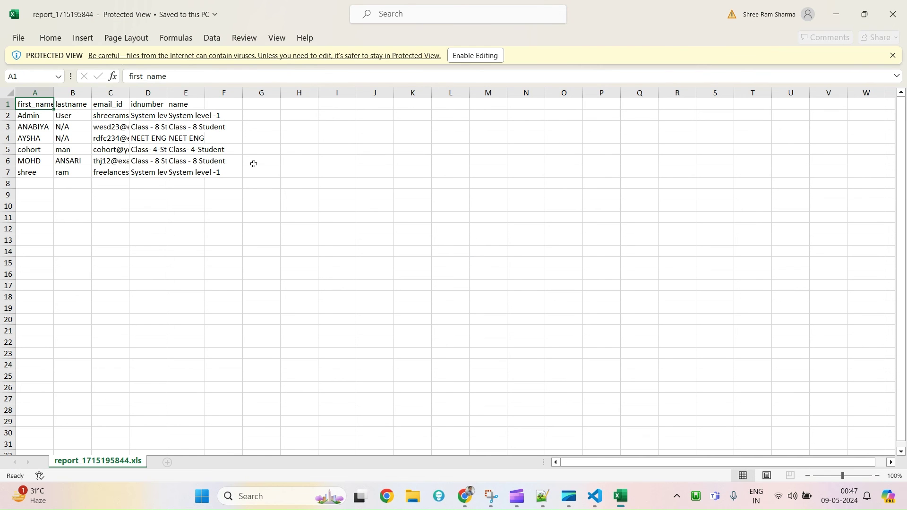
click(902, 7)
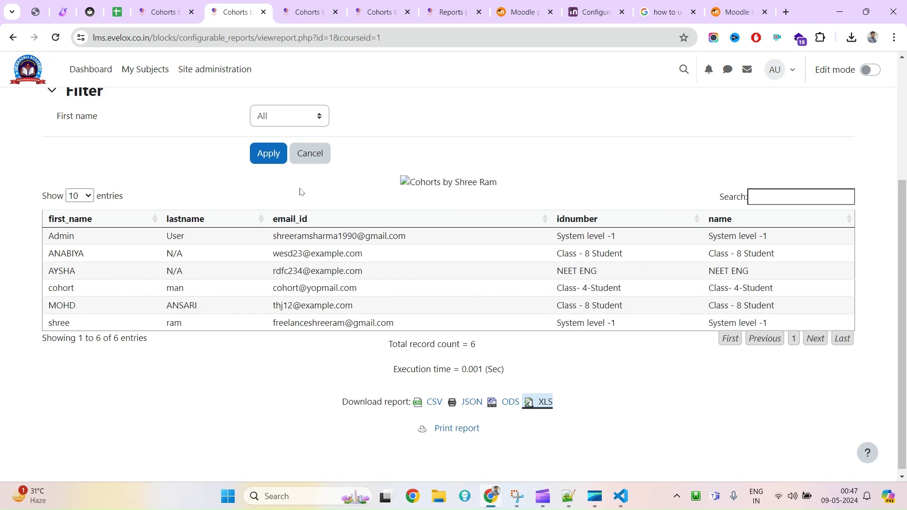
Review the filters set up for the cohort report and view the report again down to its download options.
scroll(301, 192, up, 2)
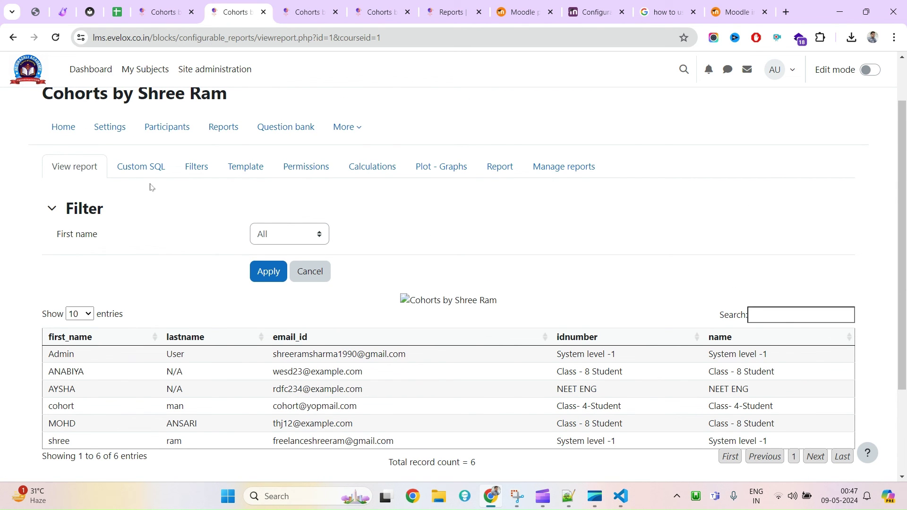
click(196, 168)
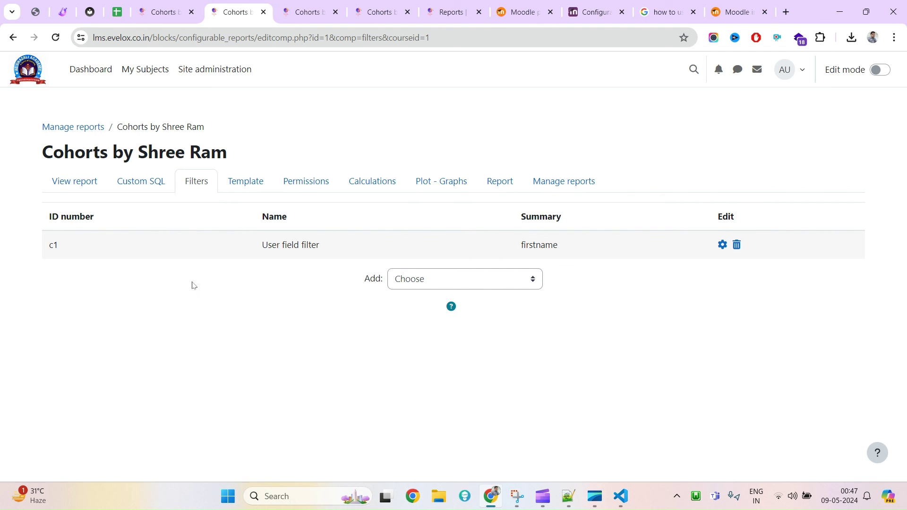
click(76, 185)
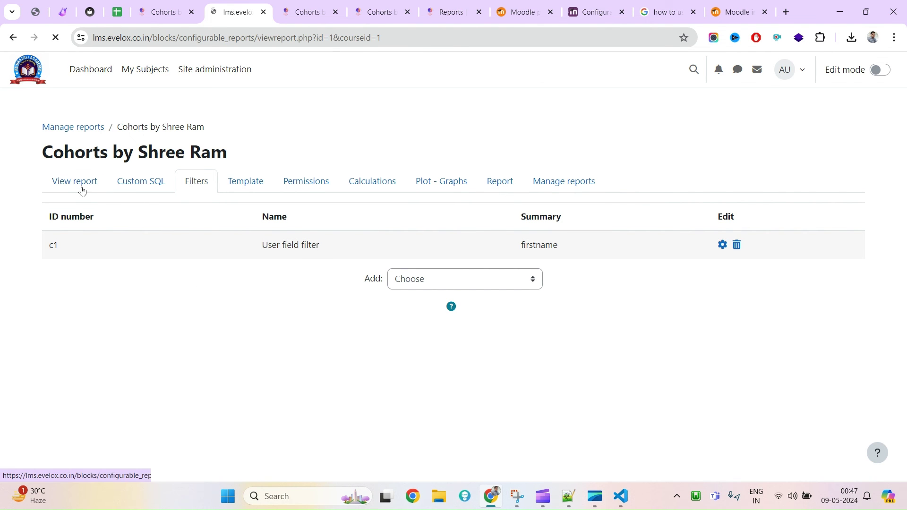
scroll(271, 306, down, 3)
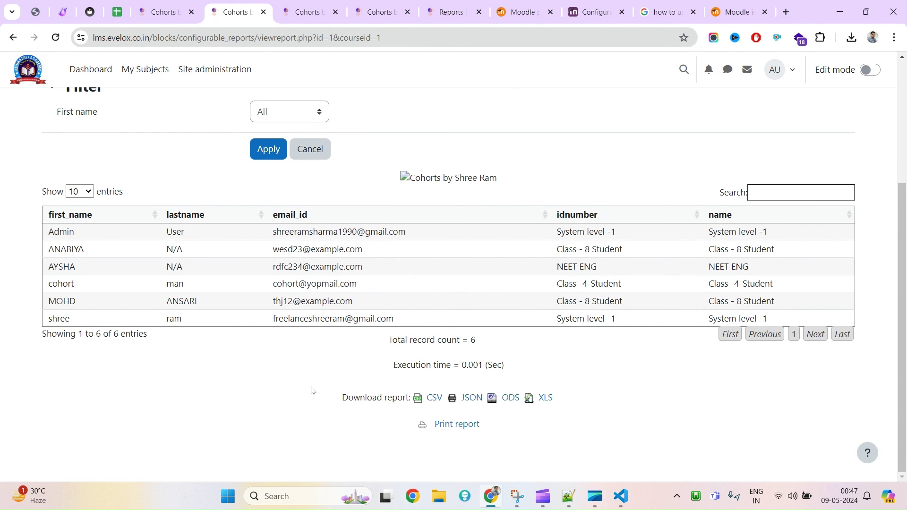